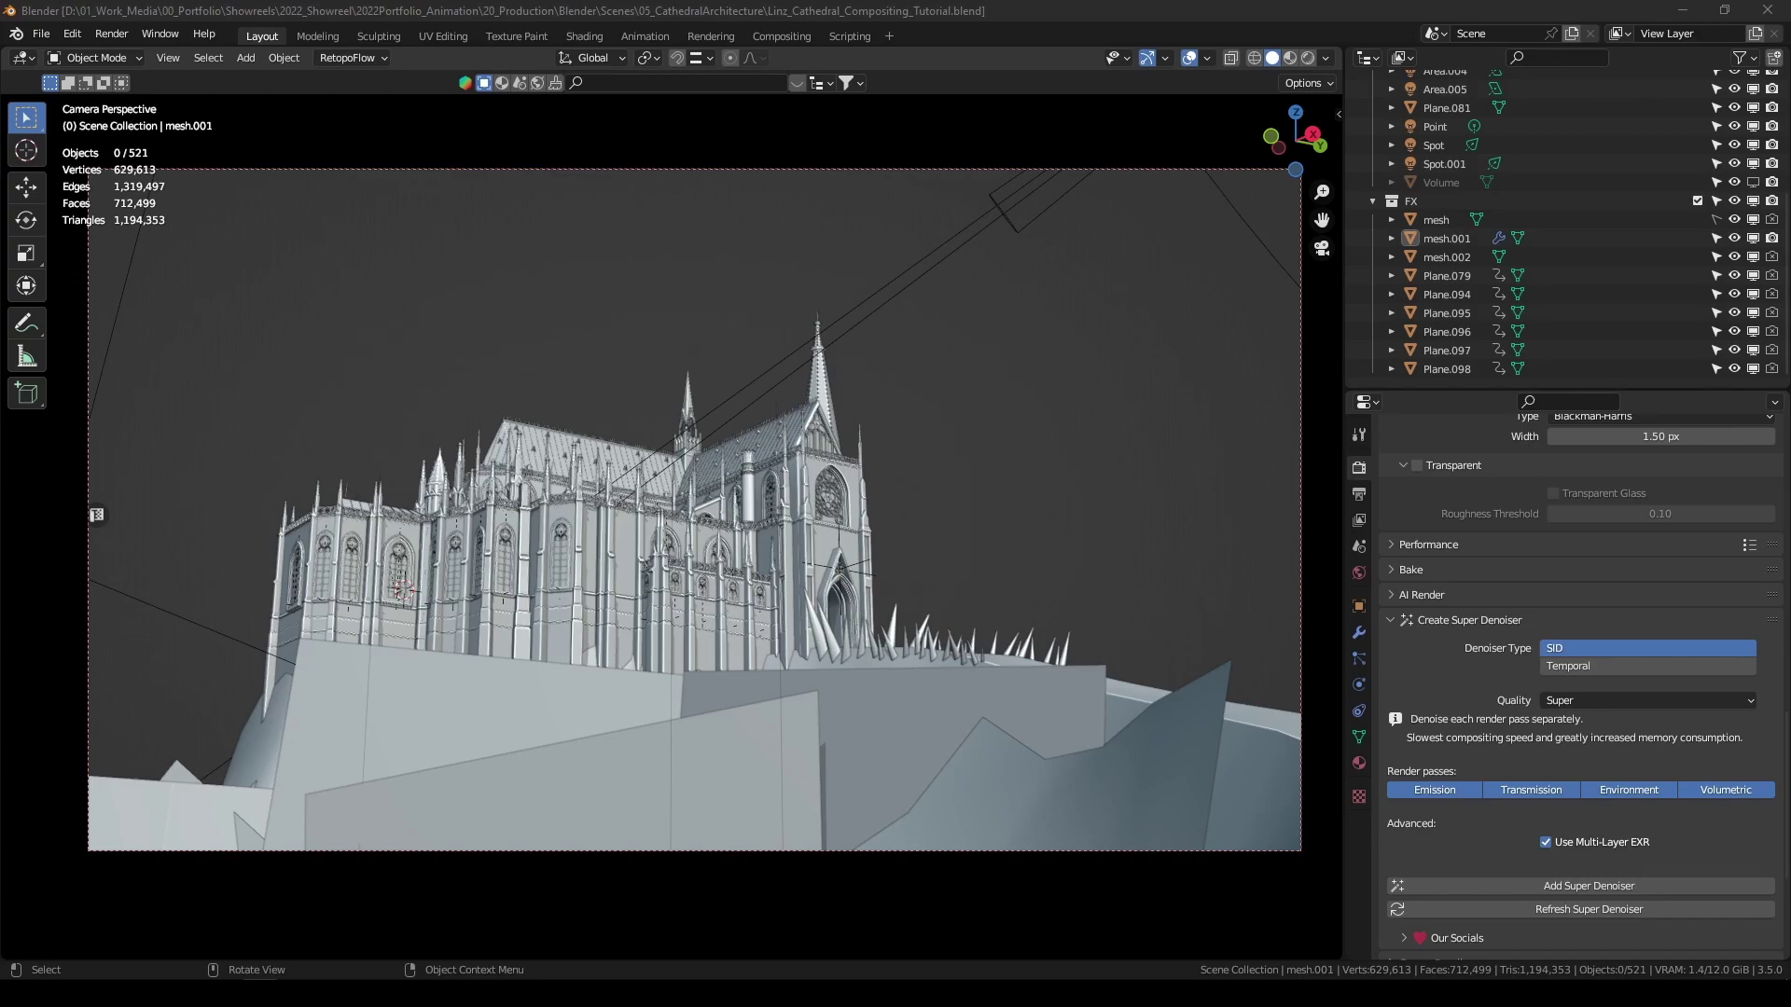
Open the add-on preferences and search the add-ons for "Sup"
{"action": "left_click", "coordinate": [72, 33]}
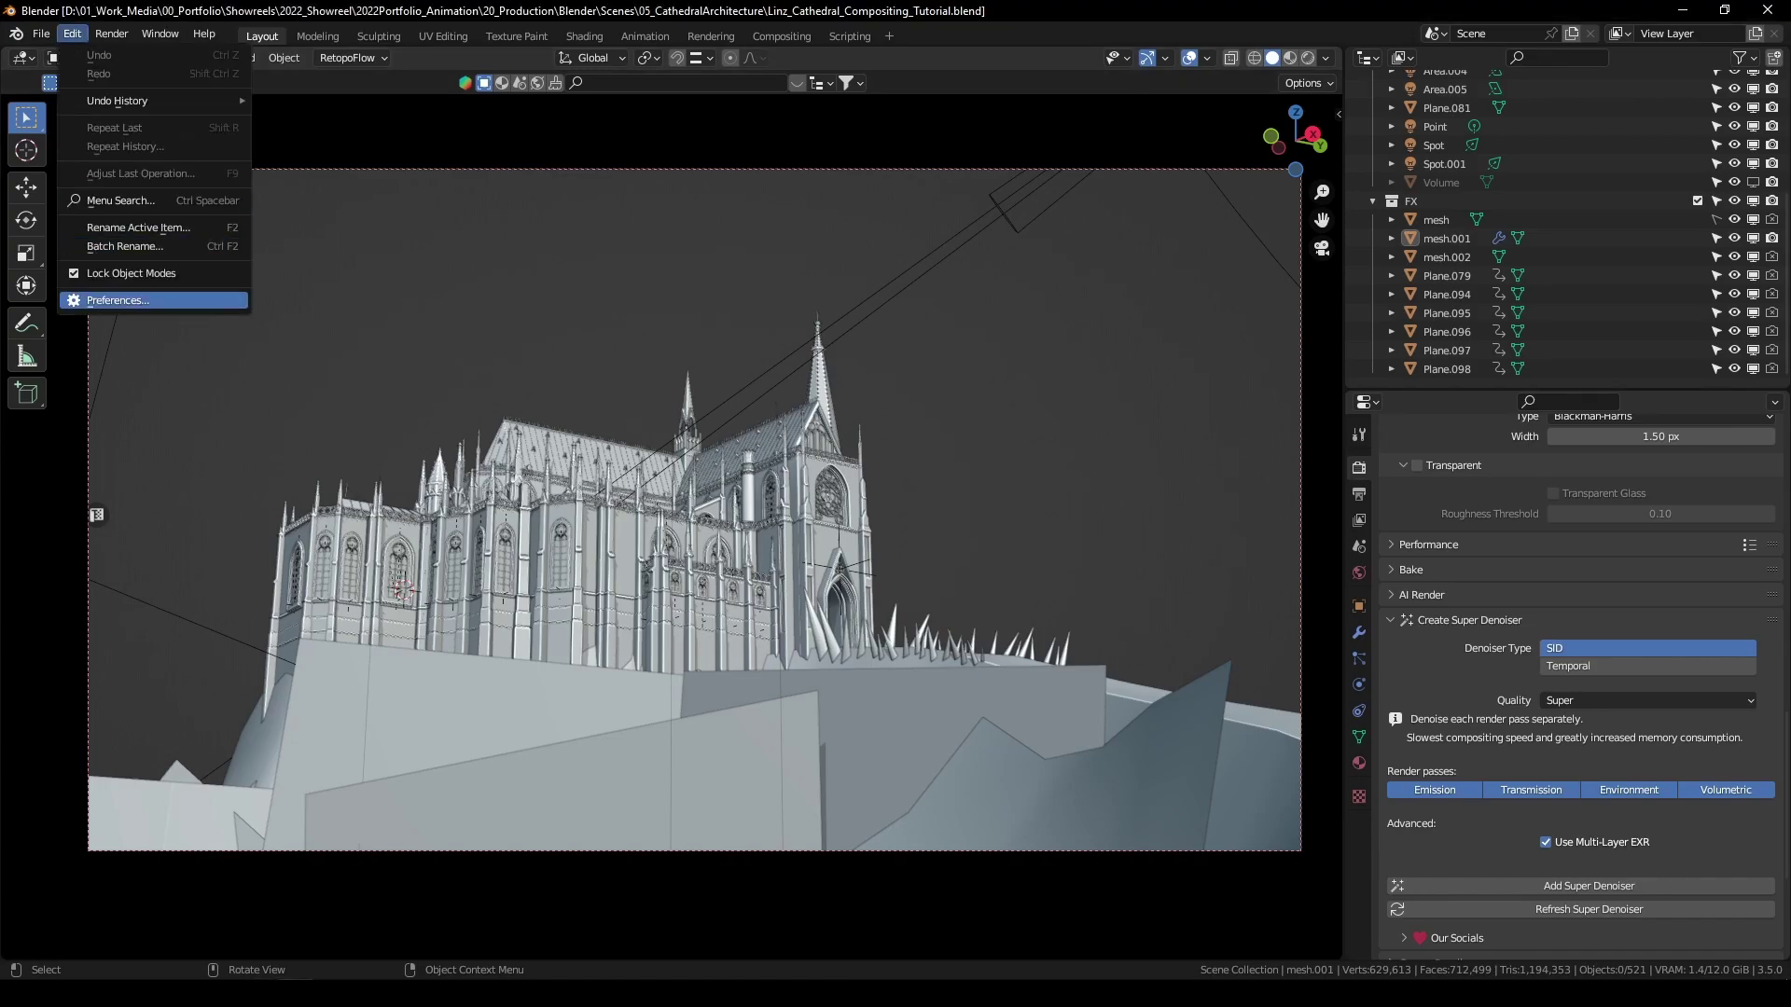
{"action": "left_click", "coordinate": [117, 299]}
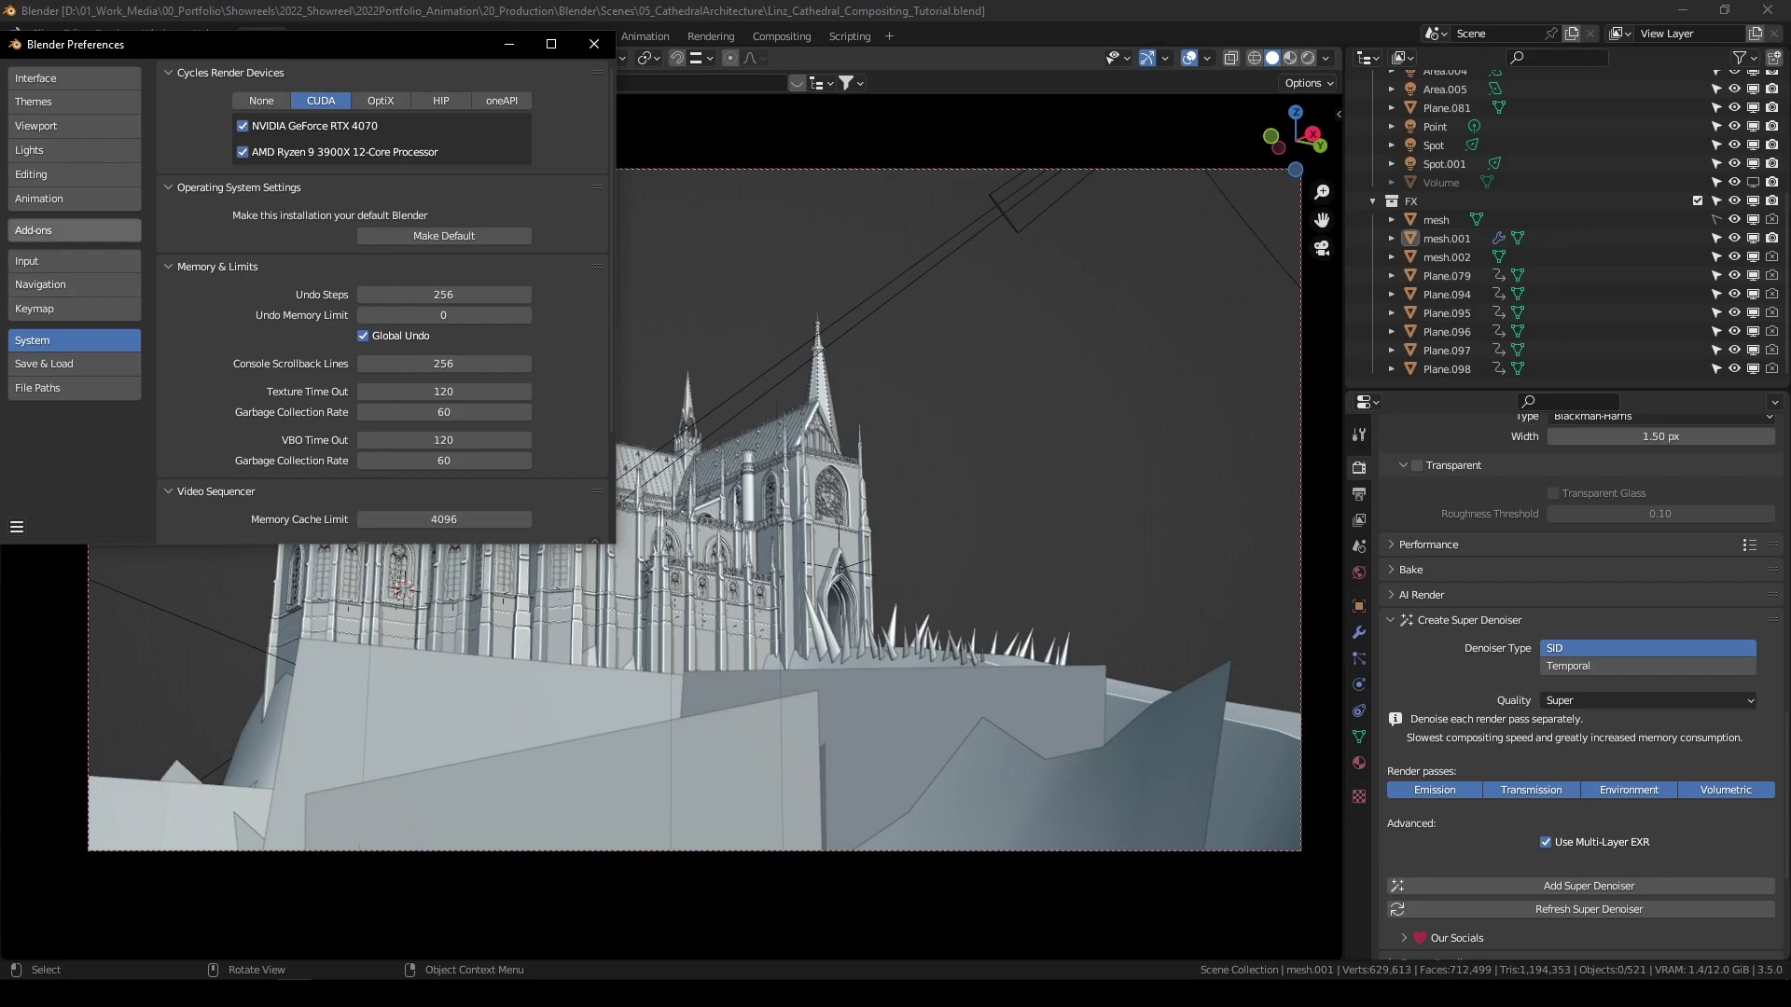
{"action": "left_click", "coordinate": [75, 229]}
{"action": "left_click", "coordinate": [532, 98]}
{"action": "type", "text": "S"}
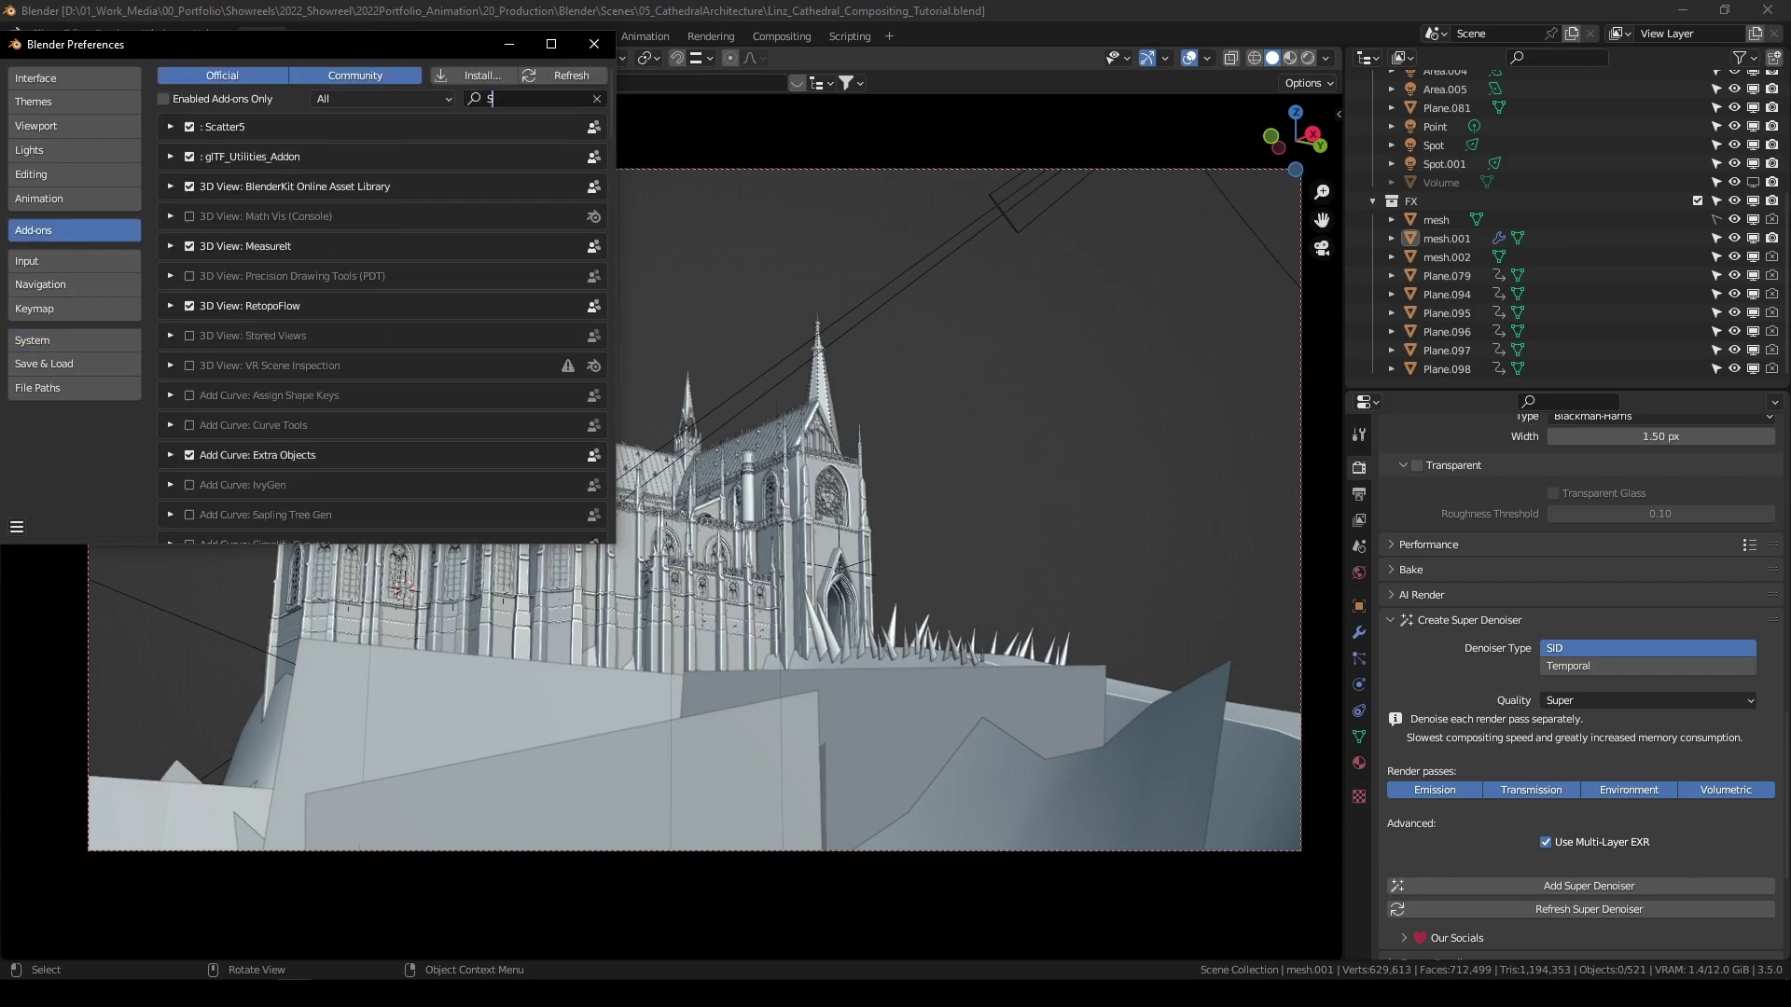
{"action": "type", "text": "up"}
{"action": "key", "text": "Return"}
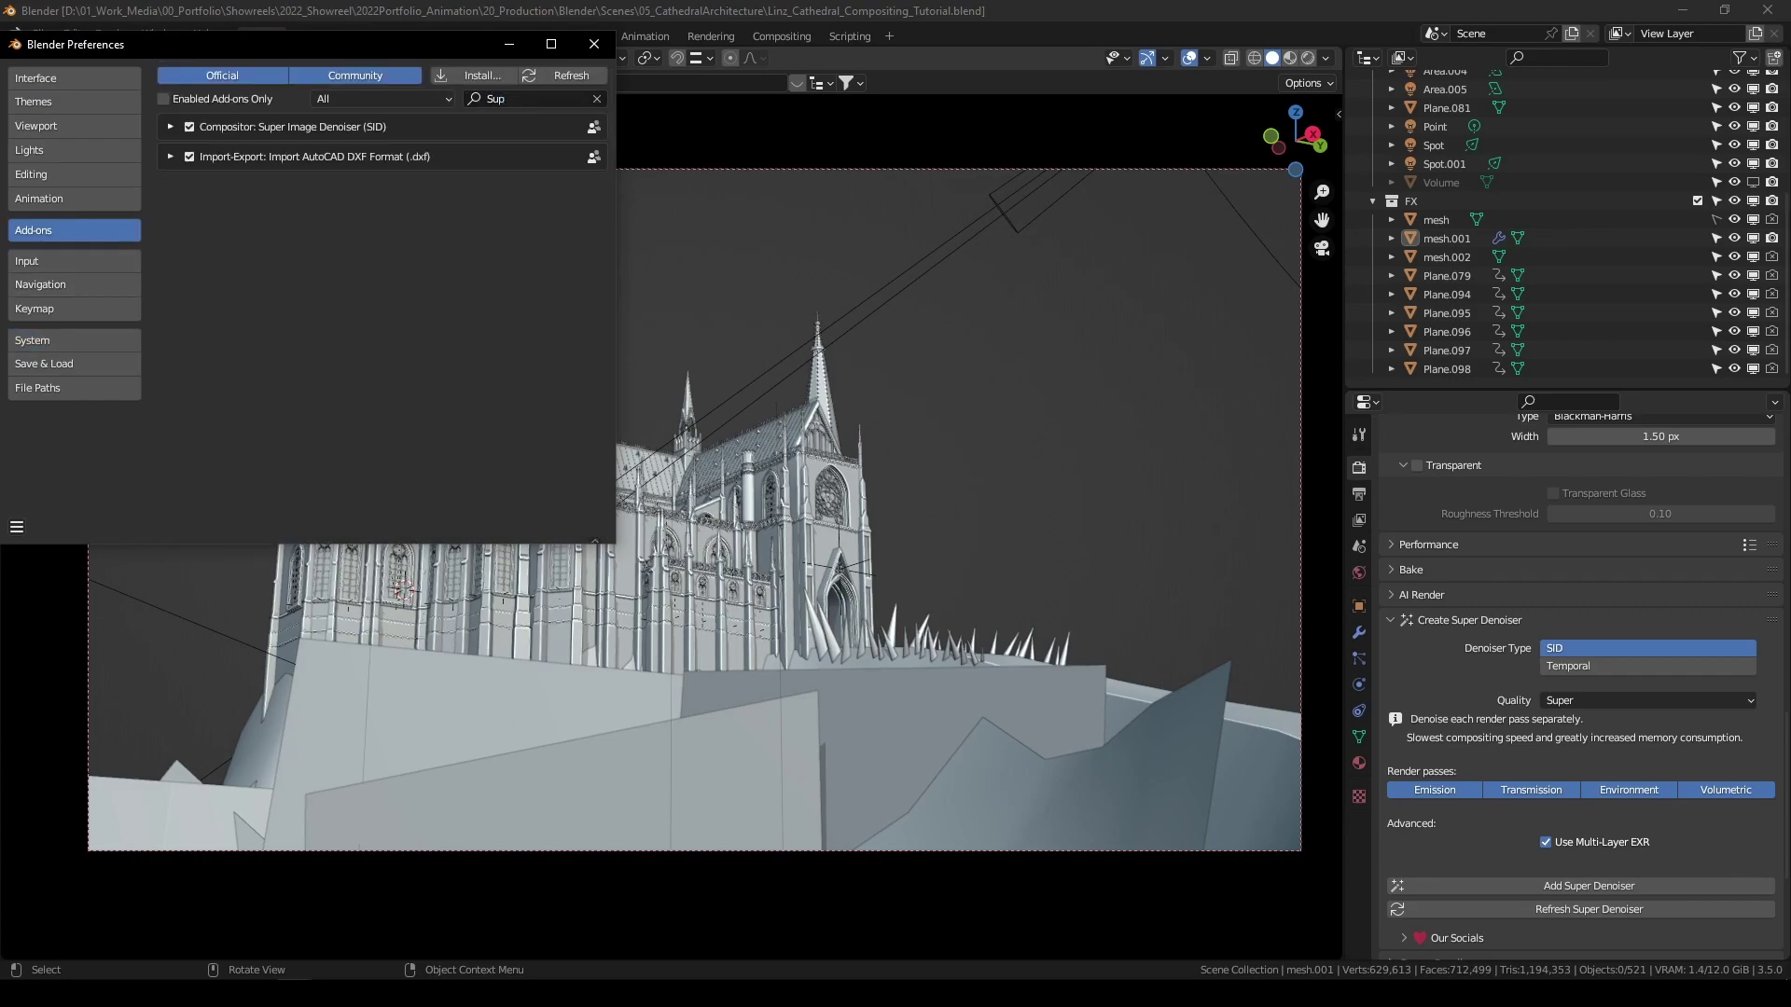
Show the details of the Super Image Denoiser (SID) add-on, then close the preferences
{"action": "left_click", "coordinate": [171, 126]}
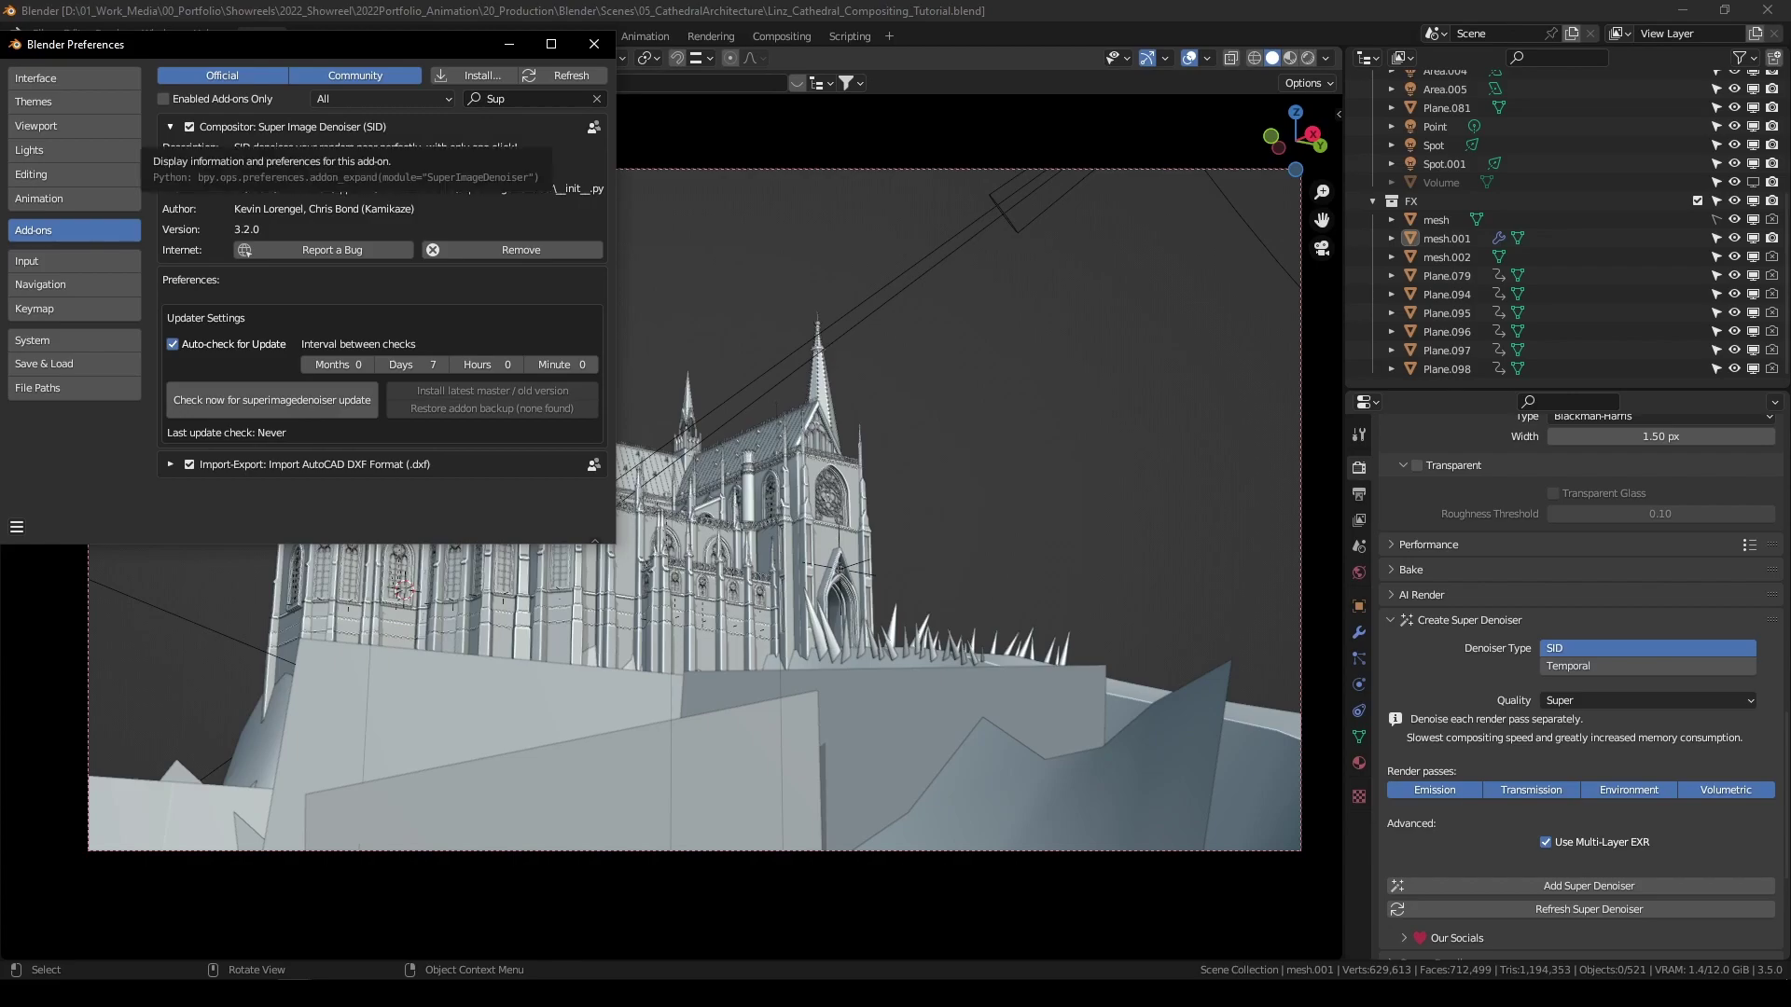
{"action": "left_click_drag", "start_coordinate": [304, 48], "coordinate": [379, 116]}
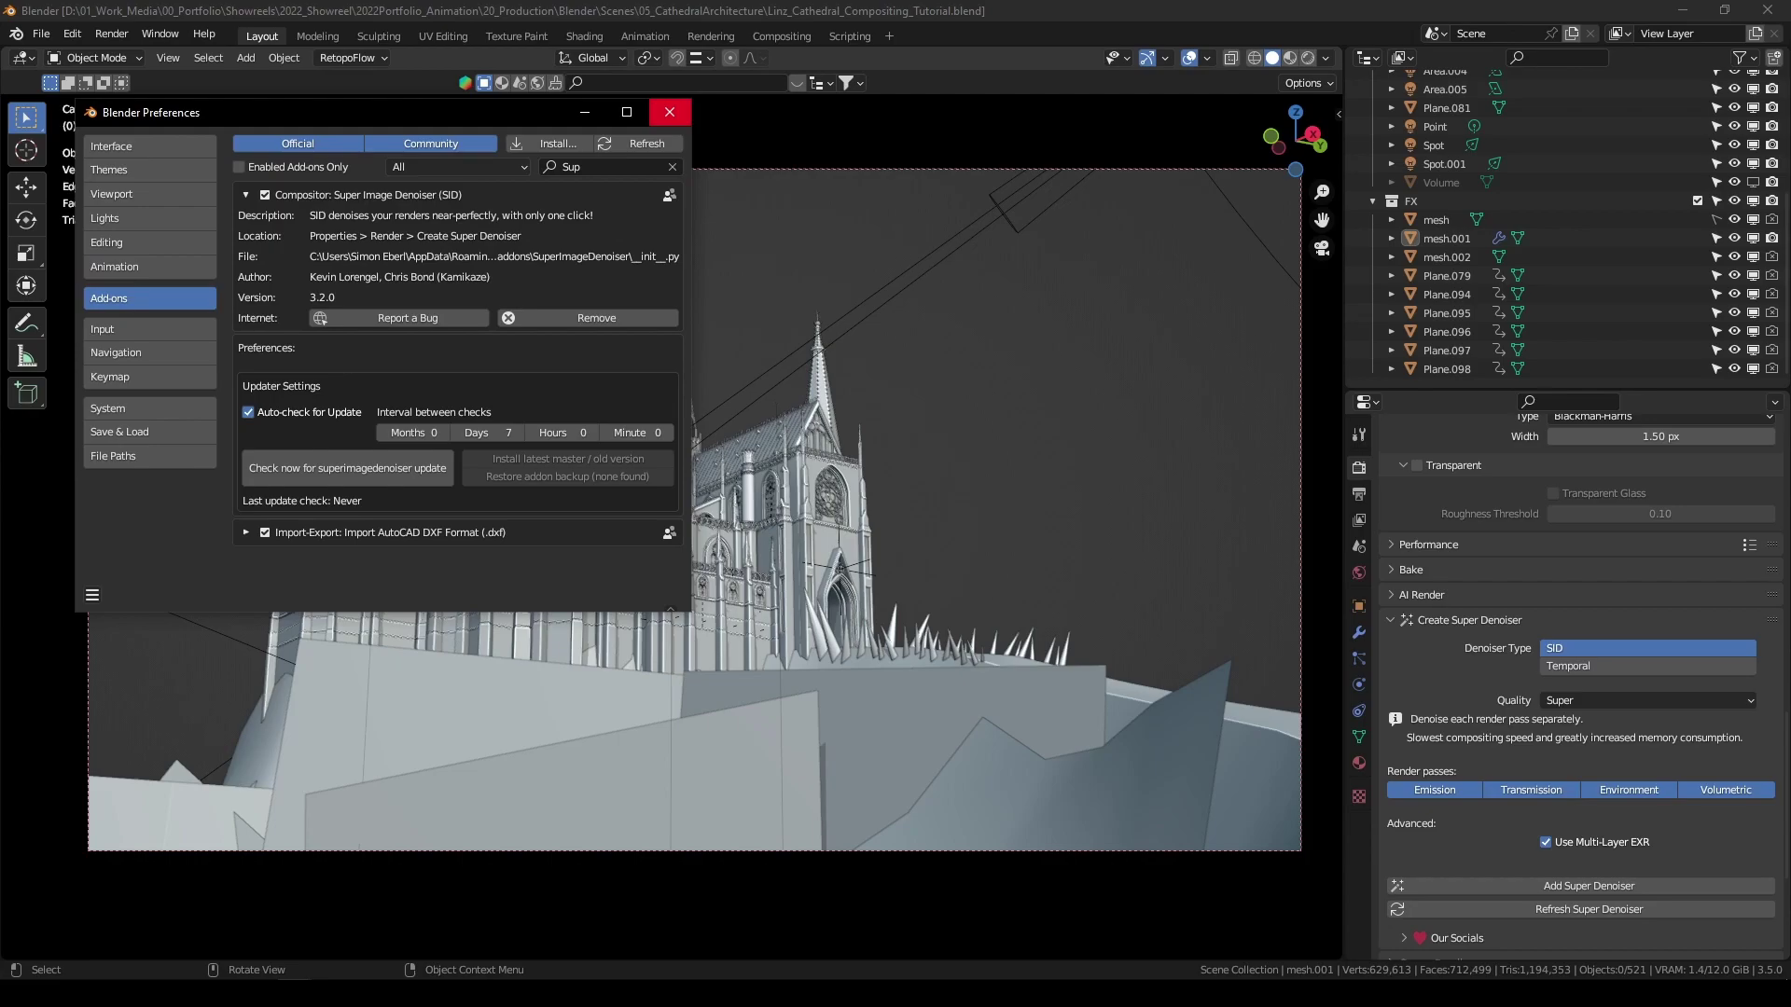
{"action": "left_click", "coordinate": [670, 112]}
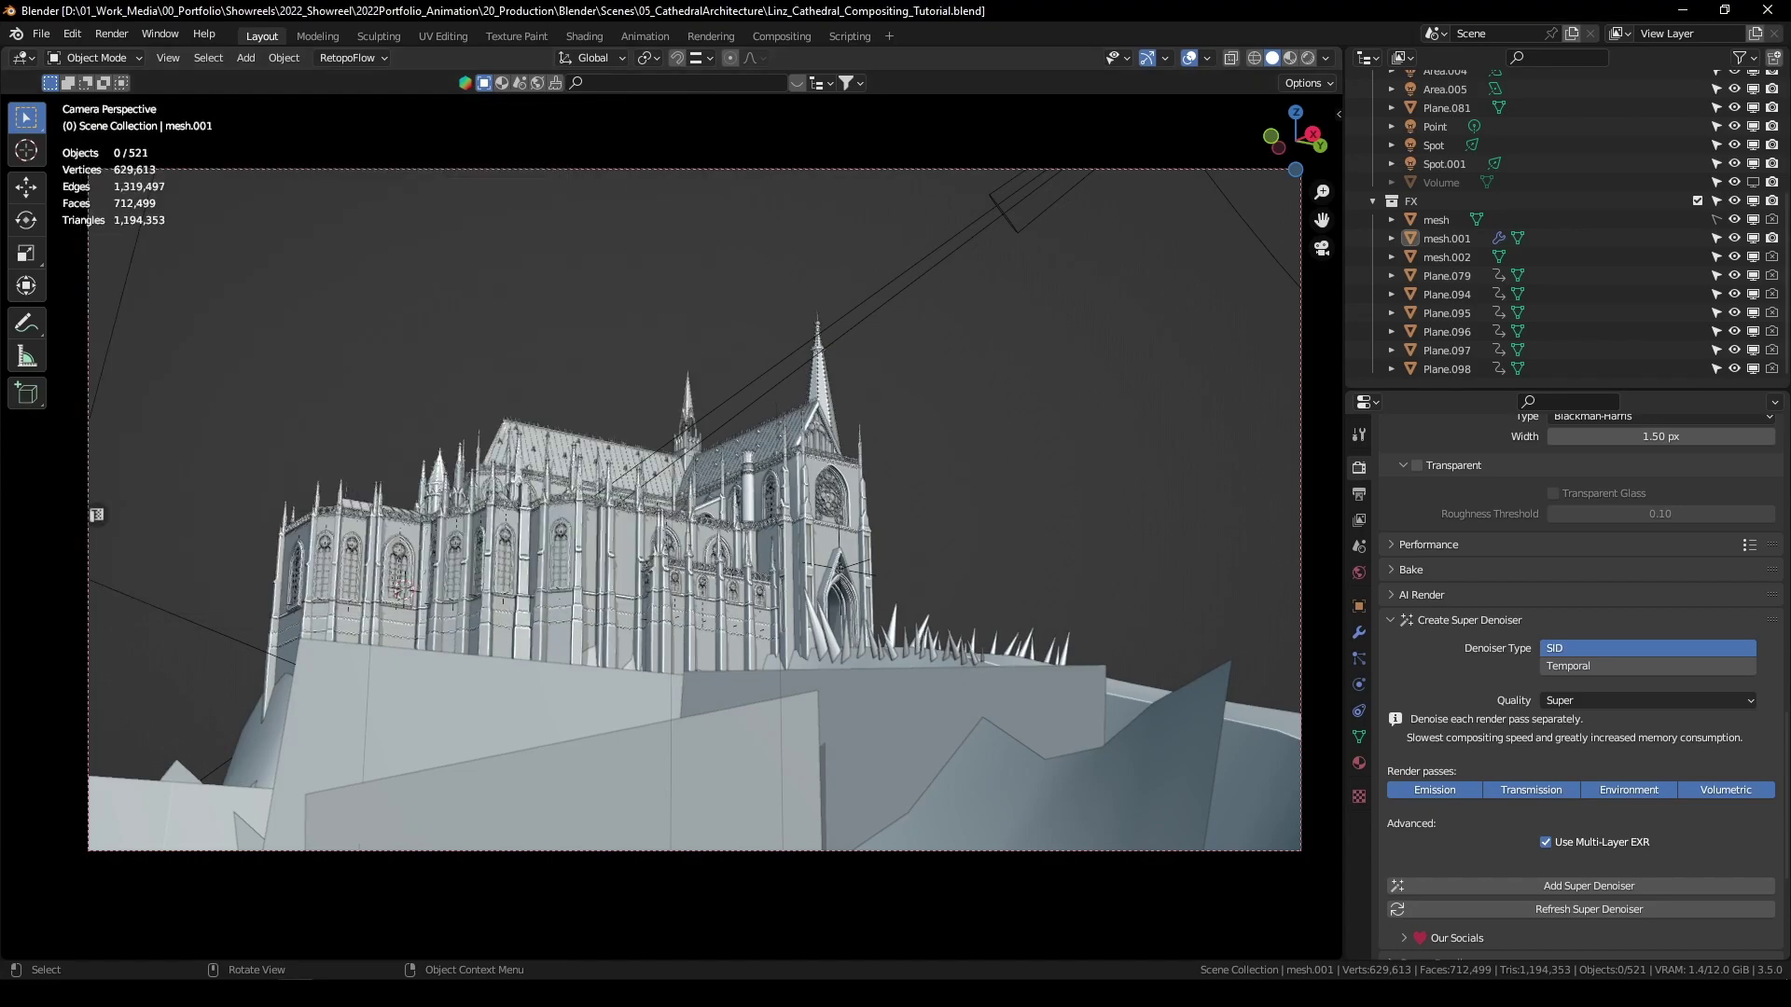
Collapse the Sampling, Light Paths and Film render sections to bring the Create Super Denoiser settings into view
{"action": "scroll", "coordinate": [1581, 686], "scroll_direction": "up", "scroll_amount": 20}
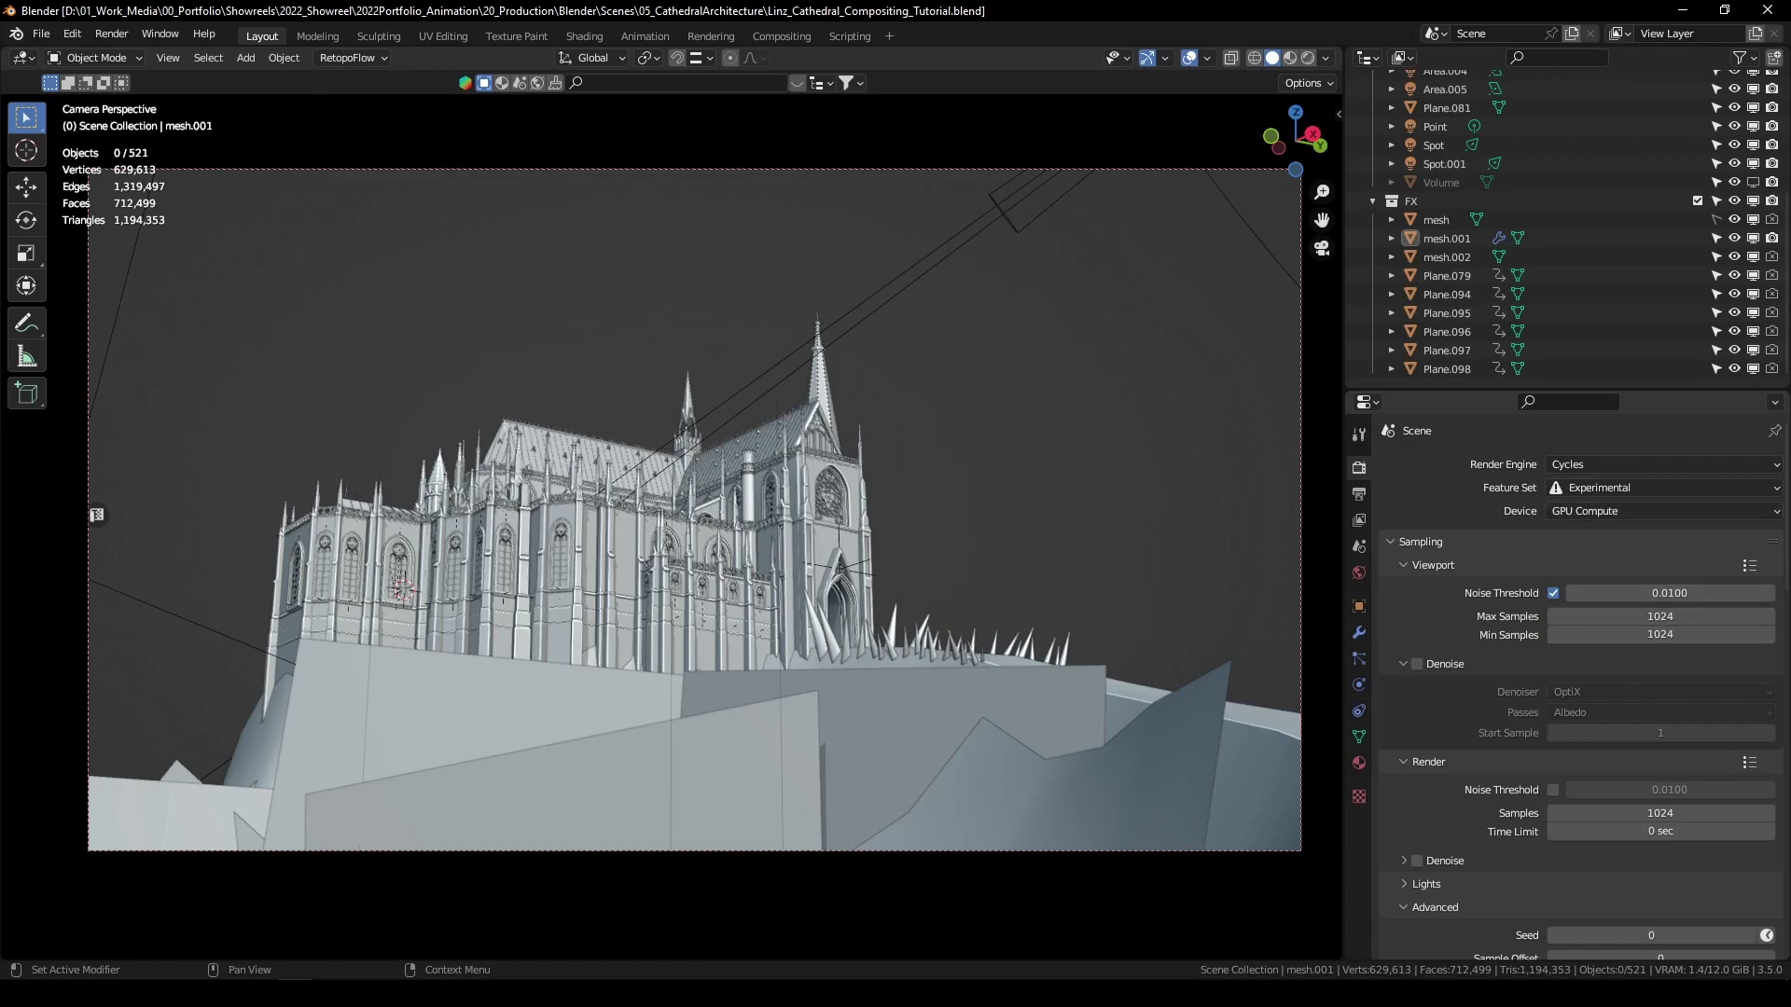
{"action": "left_click", "coordinate": [1431, 566]}
{"action": "left_click", "coordinate": [1428, 588]}
{"action": "left_click", "coordinate": [1433, 635]}
{"action": "left_click", "coordinate": [1420, 542]}
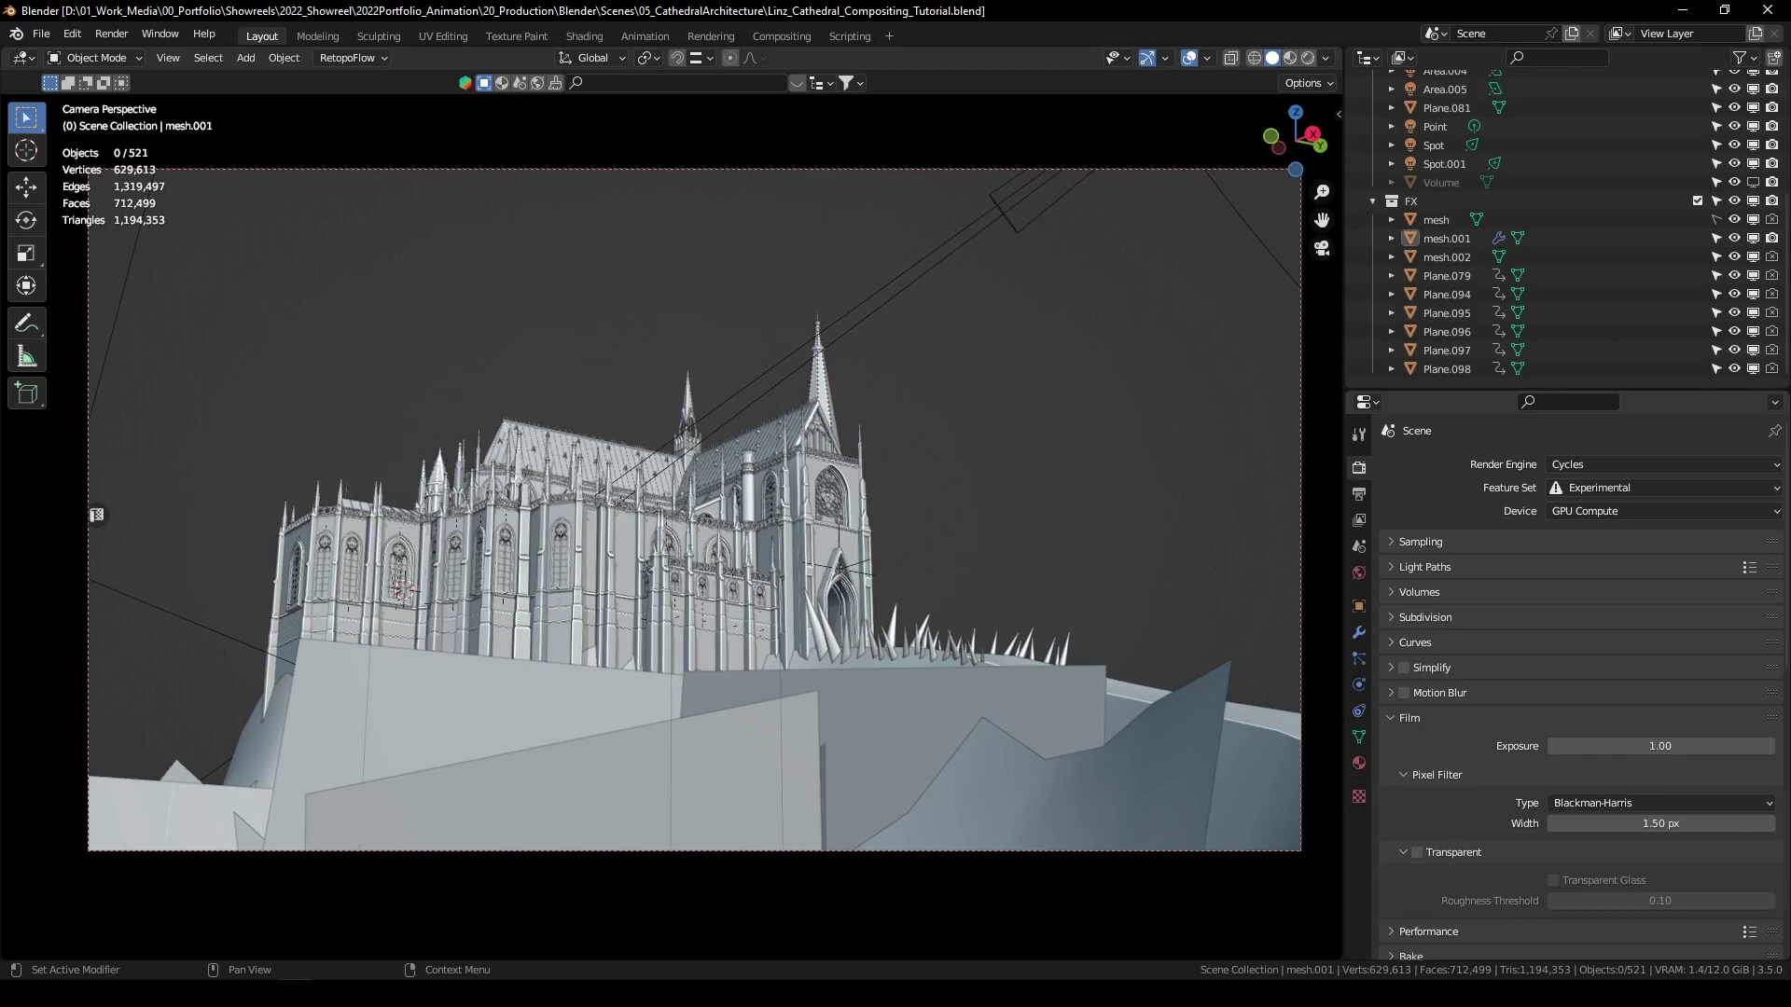
{"action": "left_click", "coordinate": [1409, 717]}
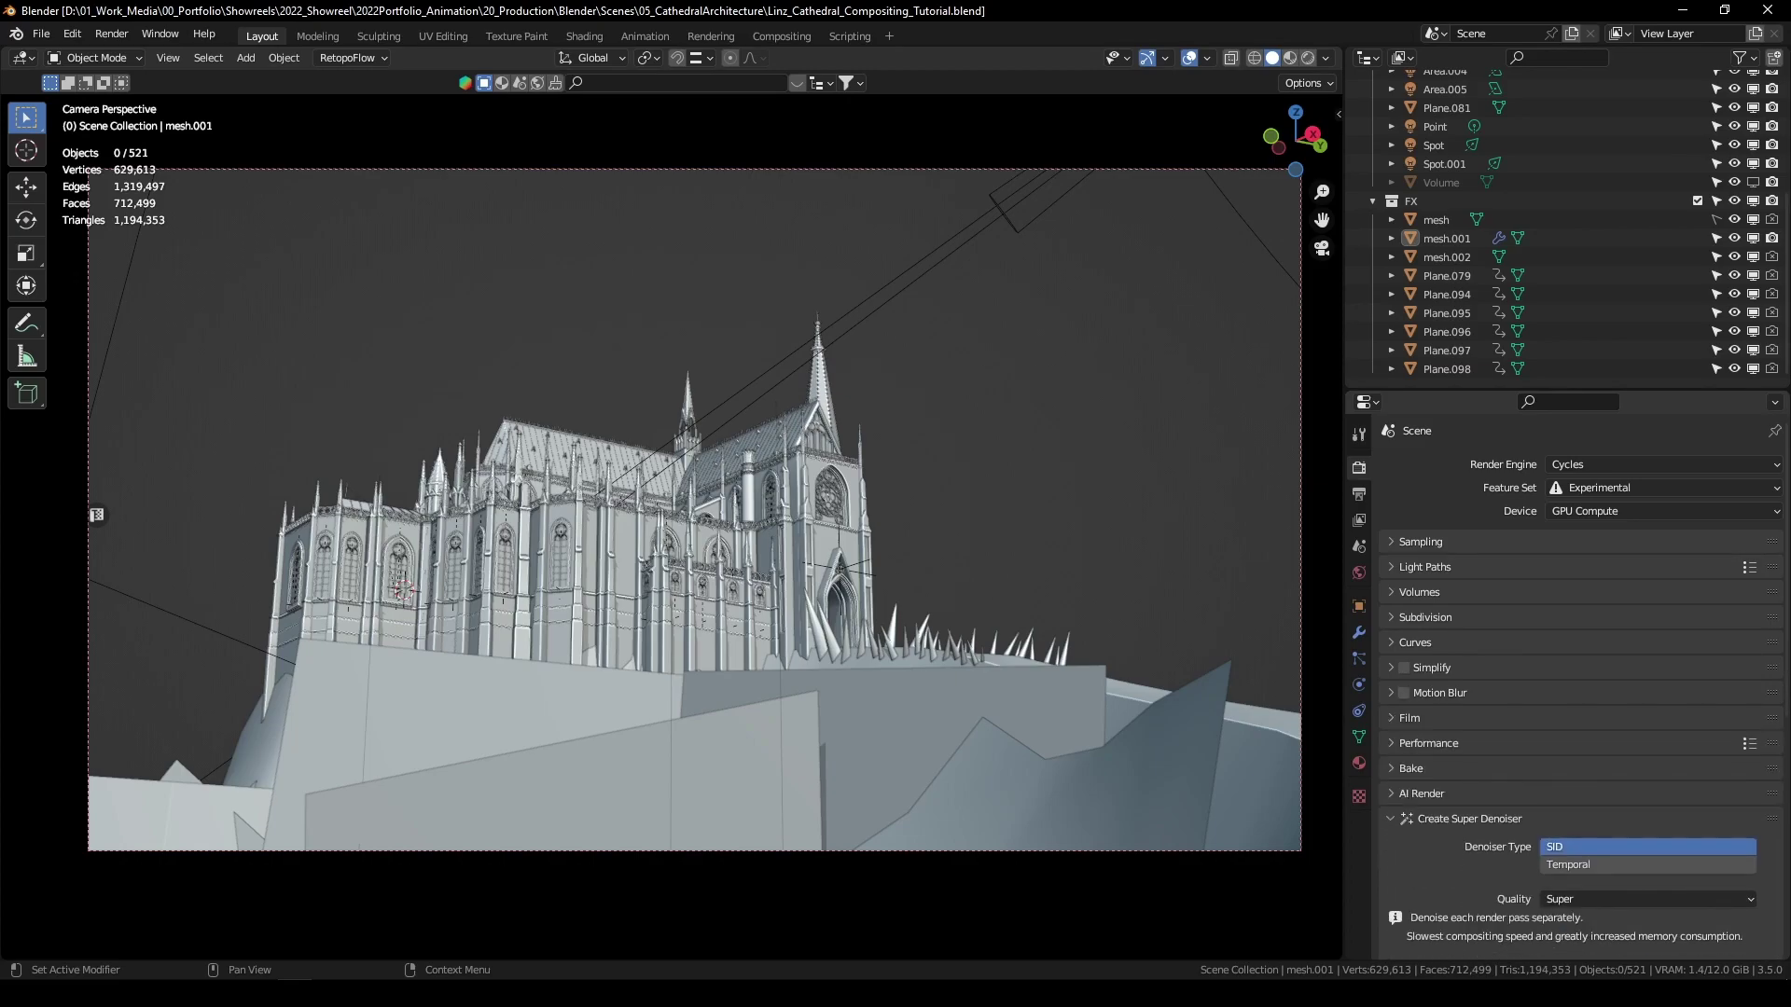
{"action": "scroll", "coordinate": [1580, 690], "scroll_direction": "down", "scroll_amount": 5}
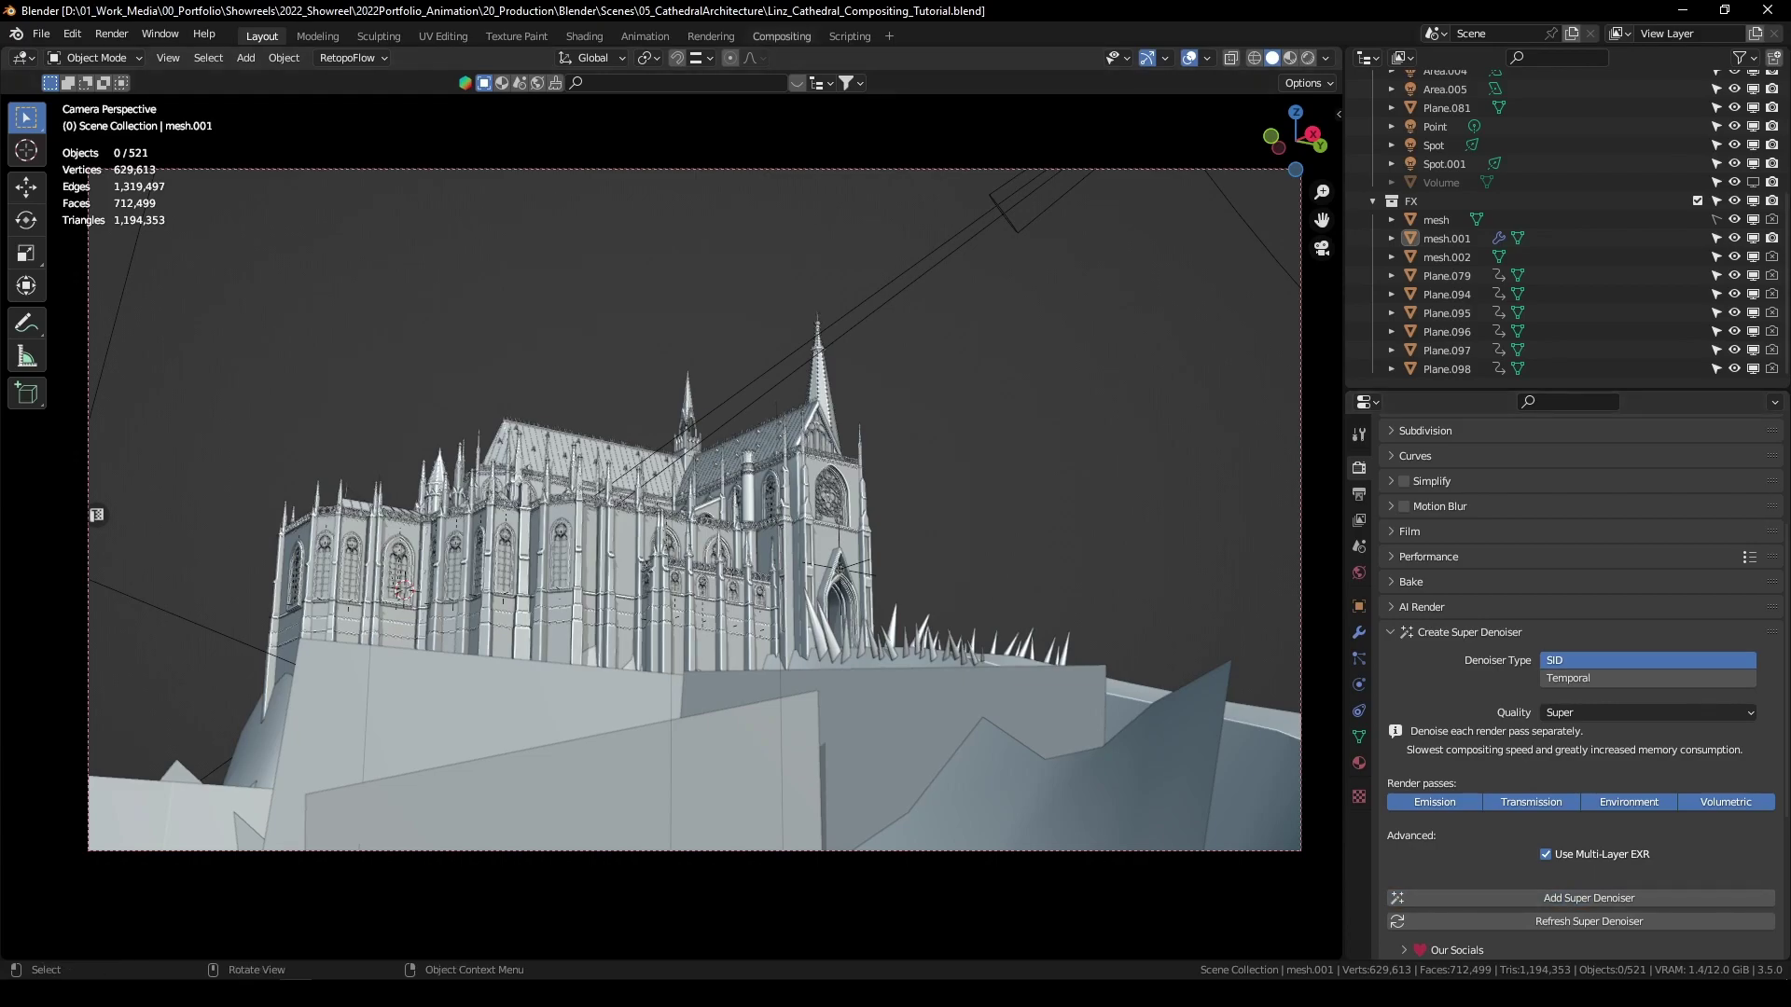
Open the compositing node tree and move the File Output node up beneath the Composite node
{"action": "left_click", "coordinate": [781, 36]}
{"action": "key", "text": "n"}
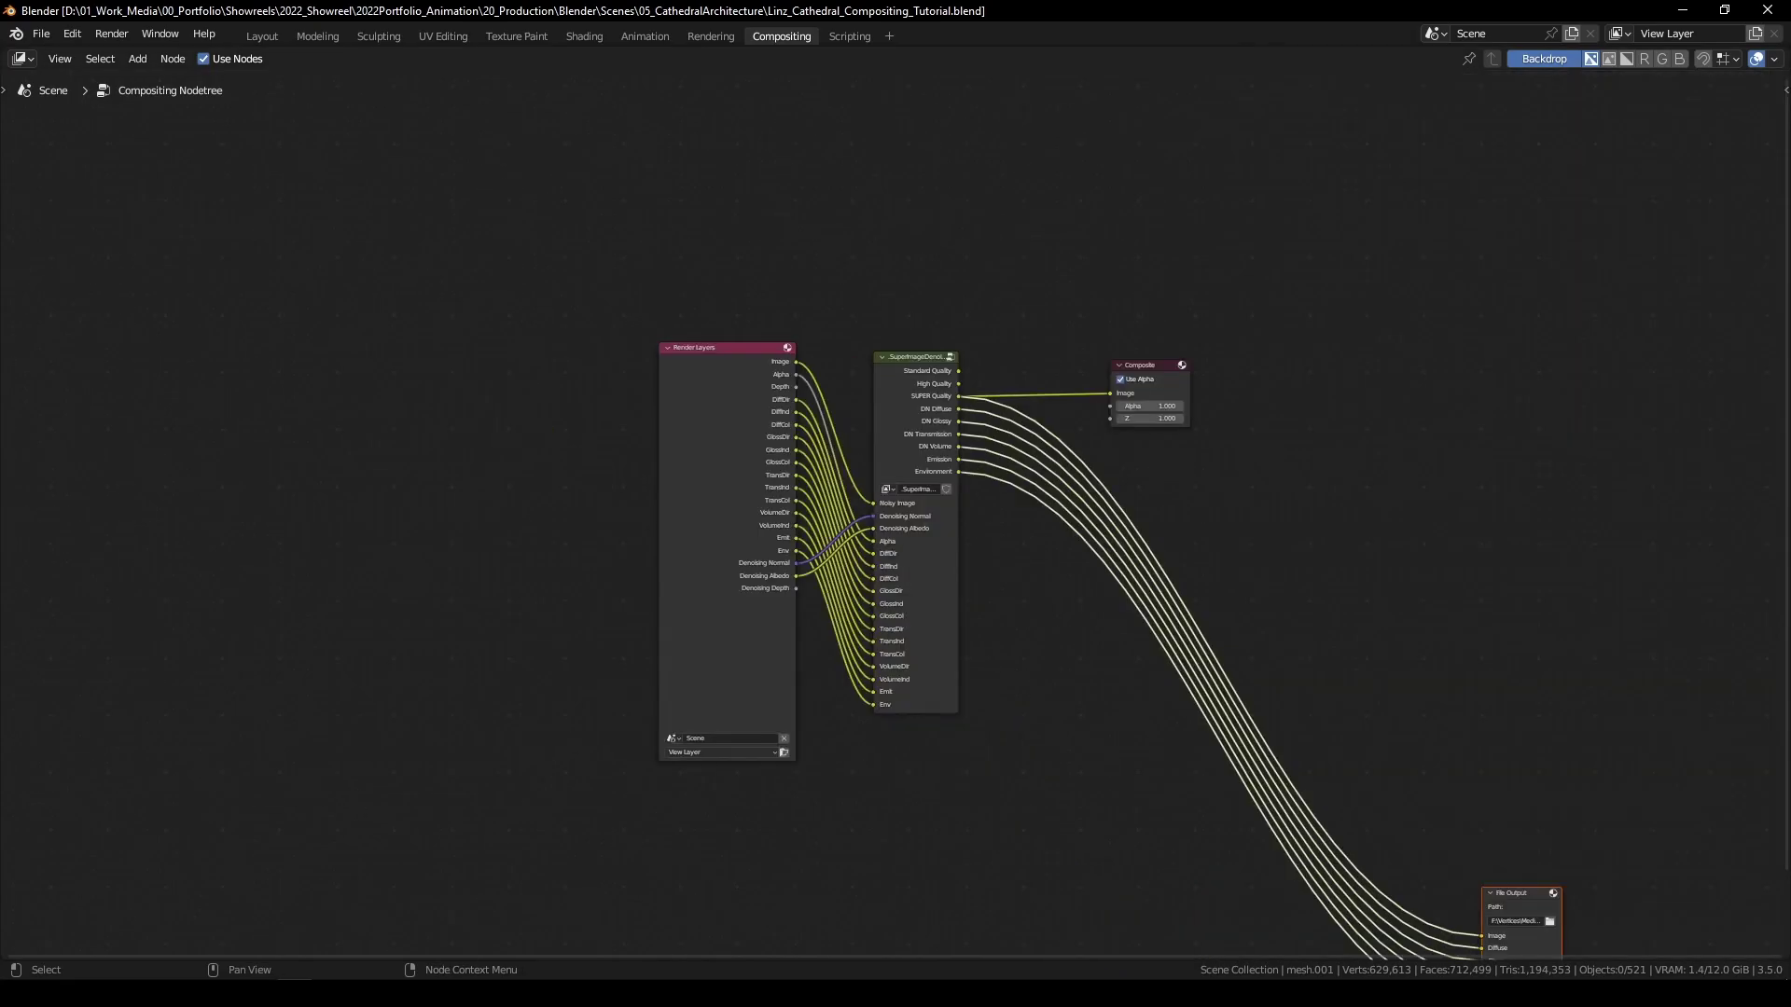
{"action": "scroll", "coordinate": [1119, 606], "scroll_direction": "down", "scroll_amount": 3}
{"action": "left_click_drag", "start_coordinate": [1104, 536], "coordinate": [1359, 823]}
{"action": "key", "text": "g"}
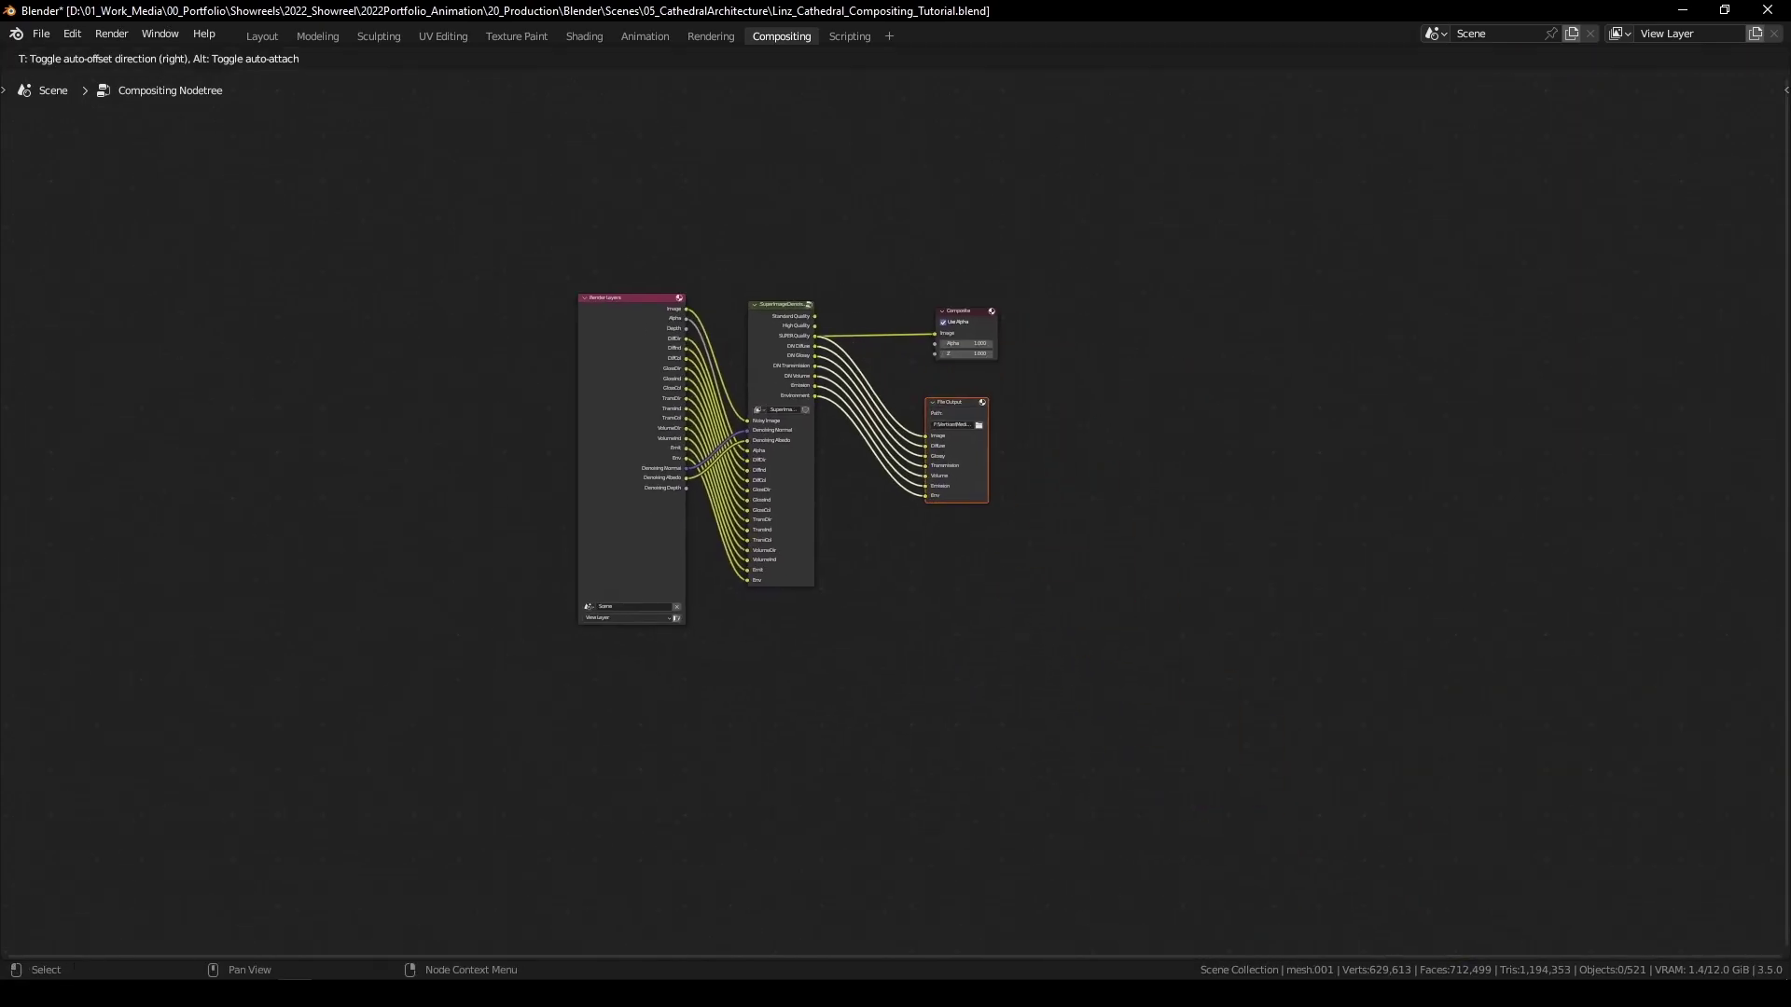
{"action": "key", "text": "Return"}
{"action": "scroll", "coordinate": [991, 282], "scroll_direction": "up", "scroll_amount": 3}
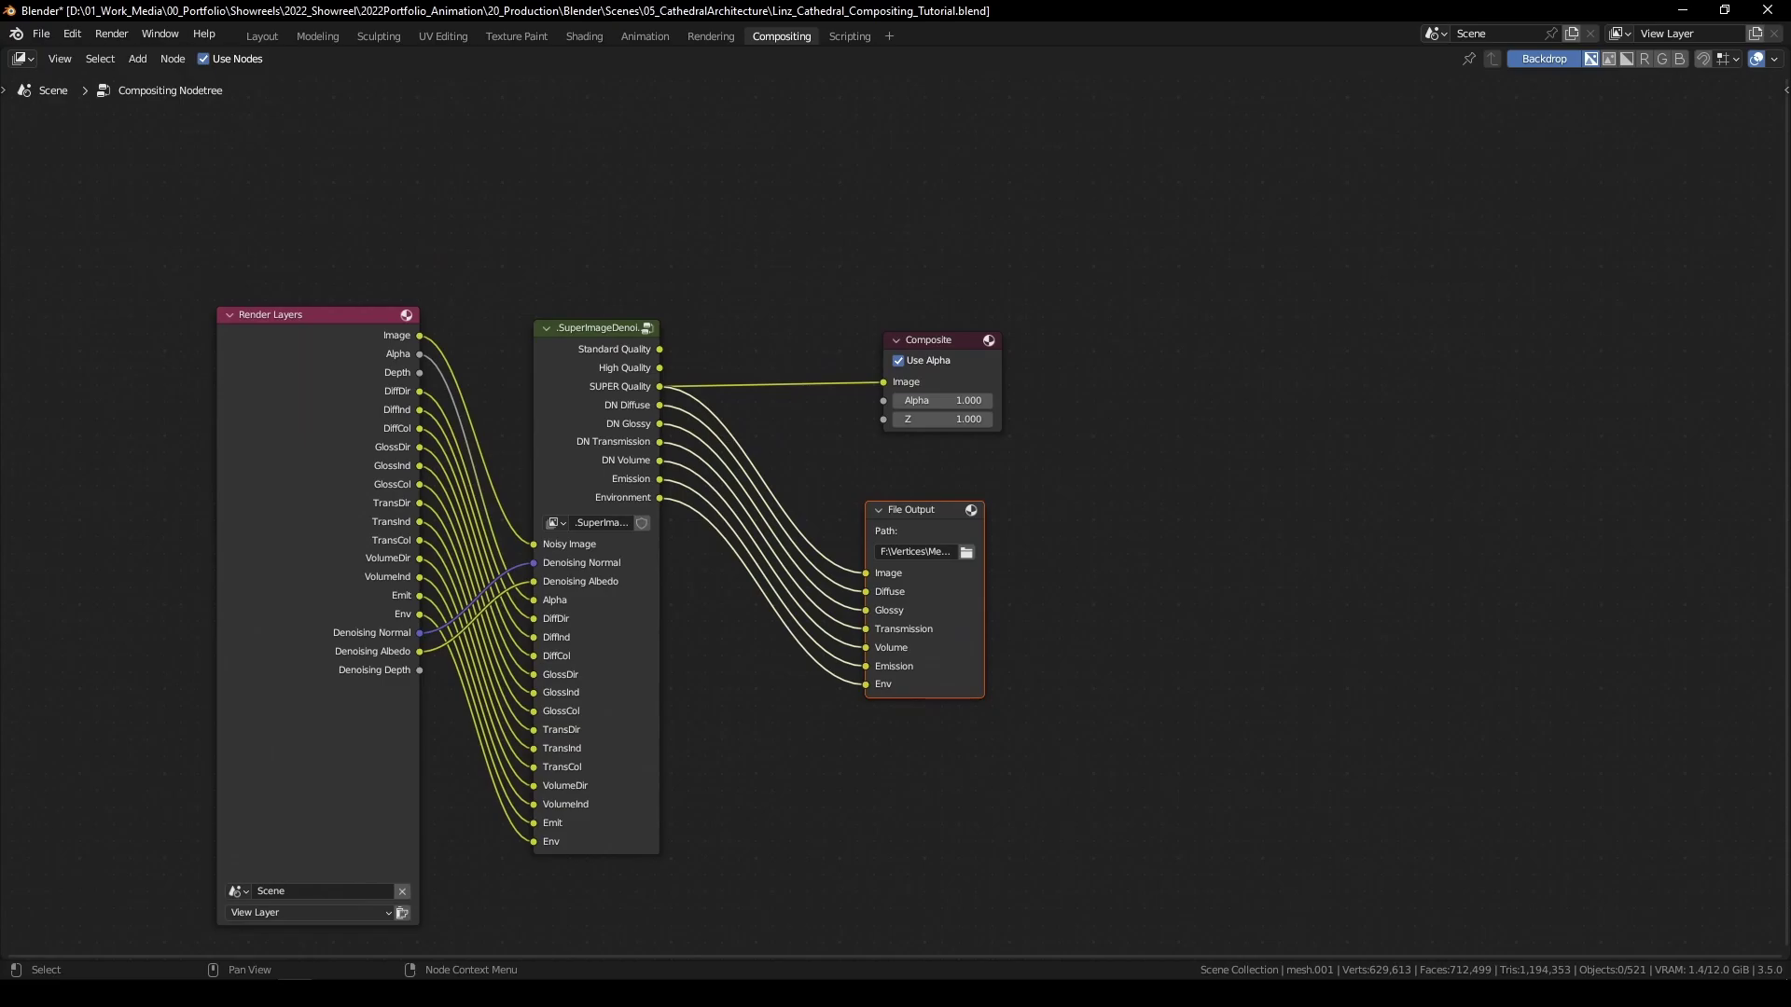
{"action": "scroll", "coordinate": [486, 556], "scroll_direction": "up", "scroll_amount": 1}
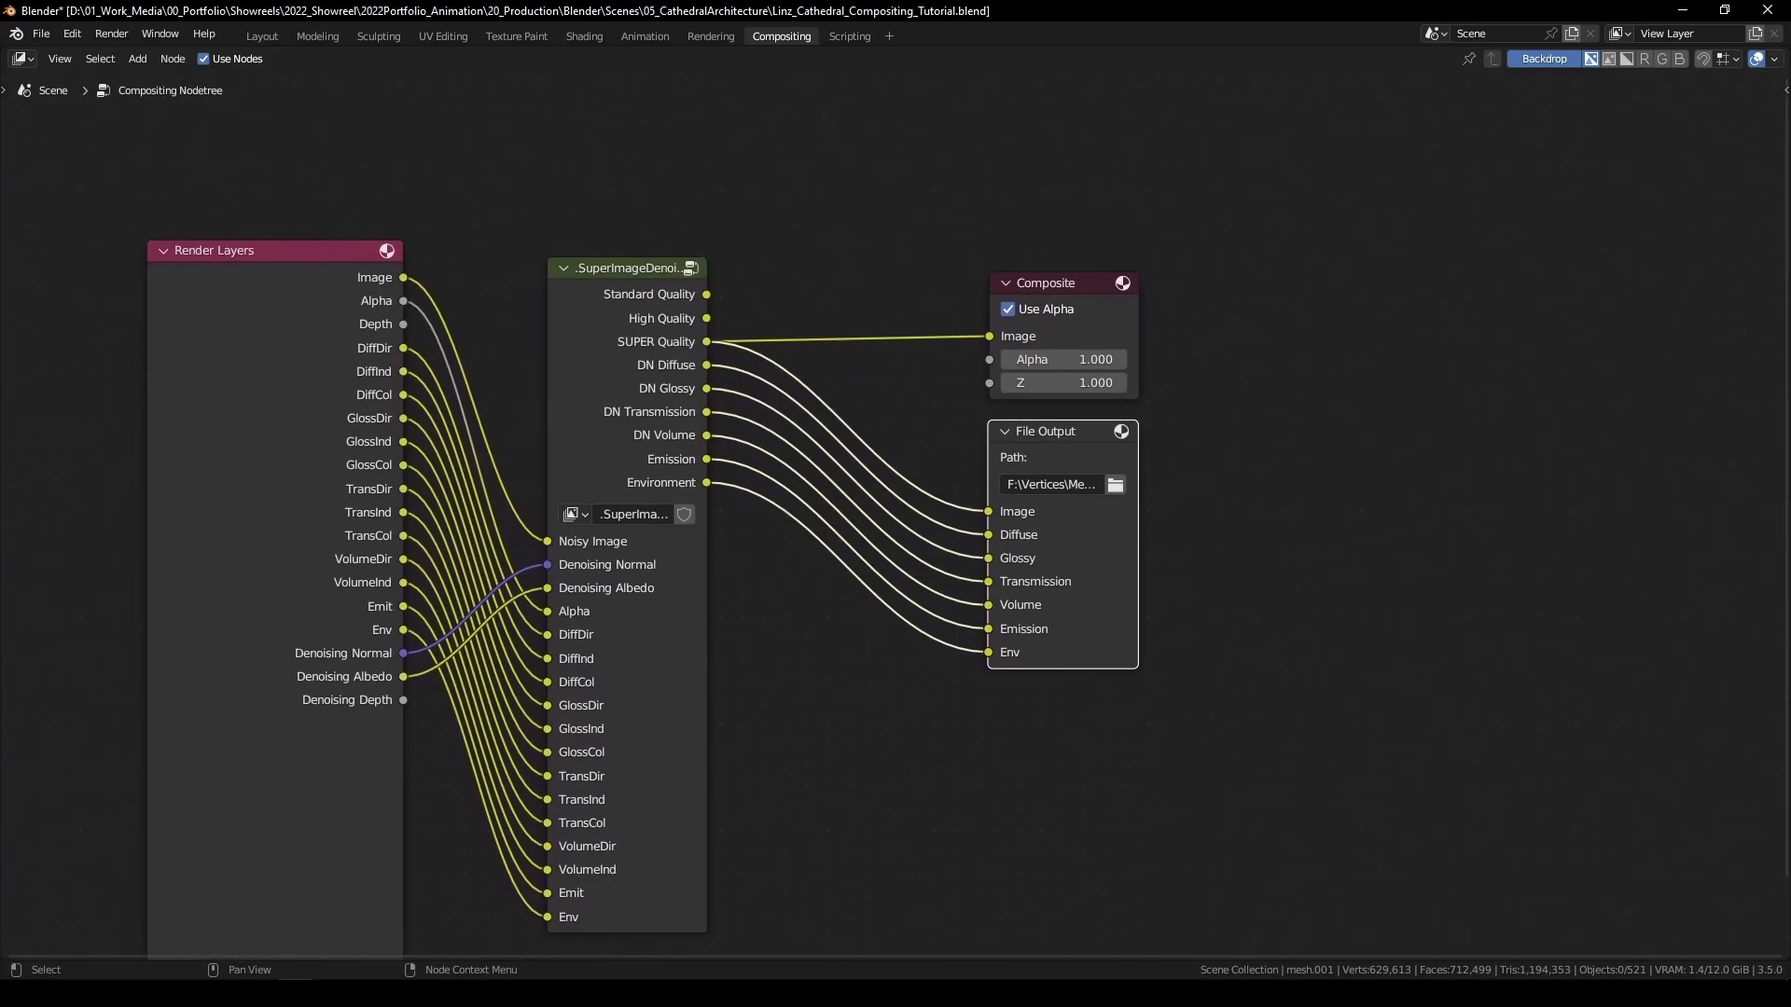
{"action": "left_click_drag", "start_coordinate": [828, 602], "coordinate": [934, 523]}
{"action": "scroll", "coordinate": [935, 523], "scroll_direction": "down", "scroll_amount": 1}
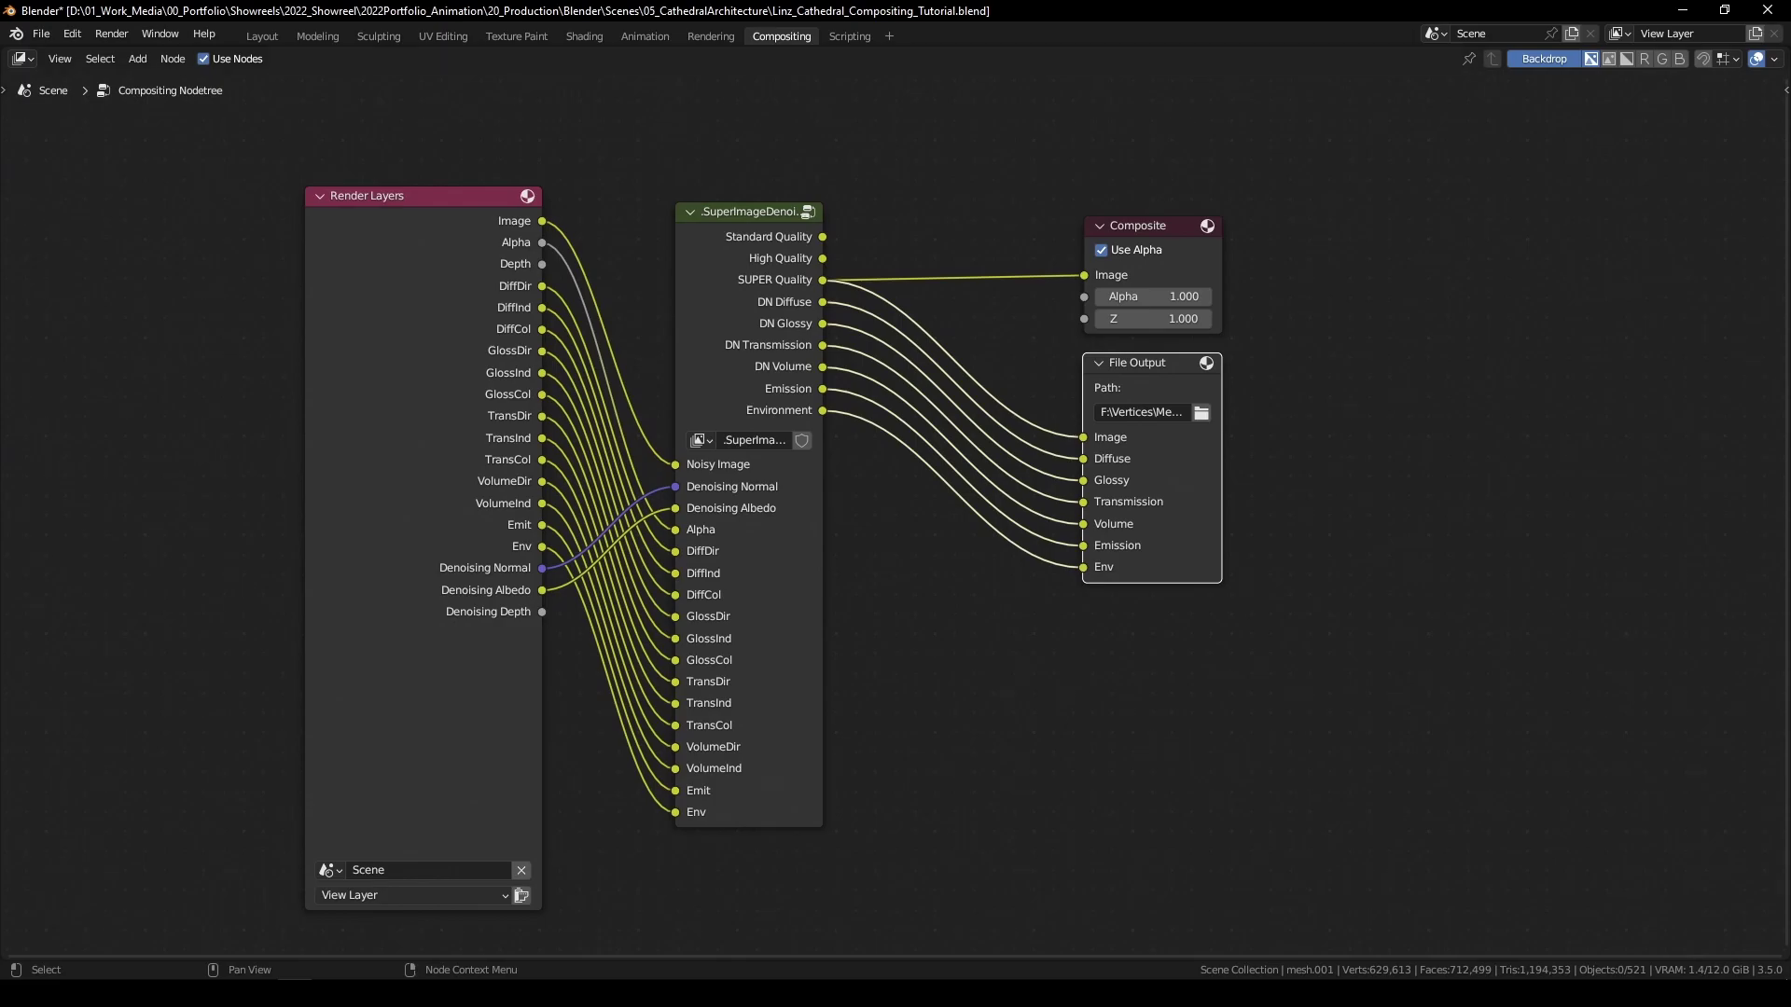
Tuck the File Output node directly under the Composite node and display its output properties
{"action": "scroll", "coordinate": [792, 619], "scroll_direction": "down", "scroll_amount": 1}
{"action": "left_click_drag", "start_coordinate": [793, 618], "coordinate": [605, 726]}
{"action": "scroll", "coordinate": [605, 726], "scroll_direction": "up", "scroll_amount": 3}
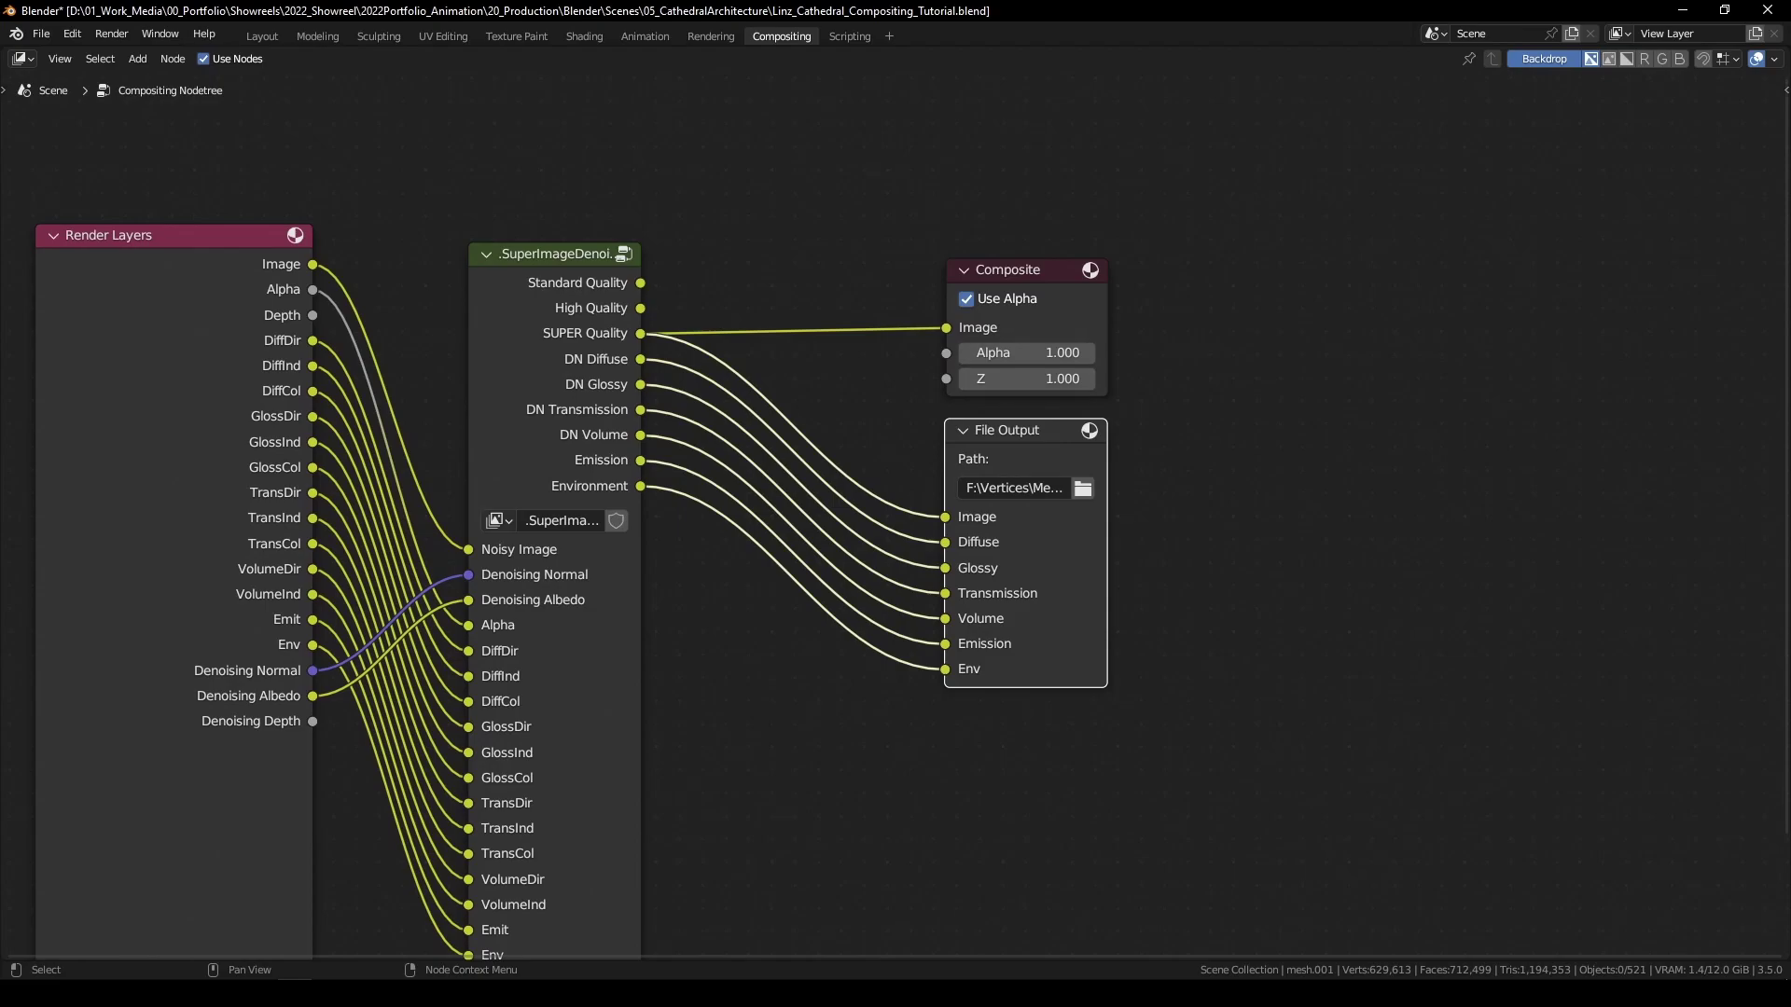
{"action": "left_click_drag", "start_coordinate": [708, 634], "coordinate": [848, 578]}
{"action": "key", "text": "g"}
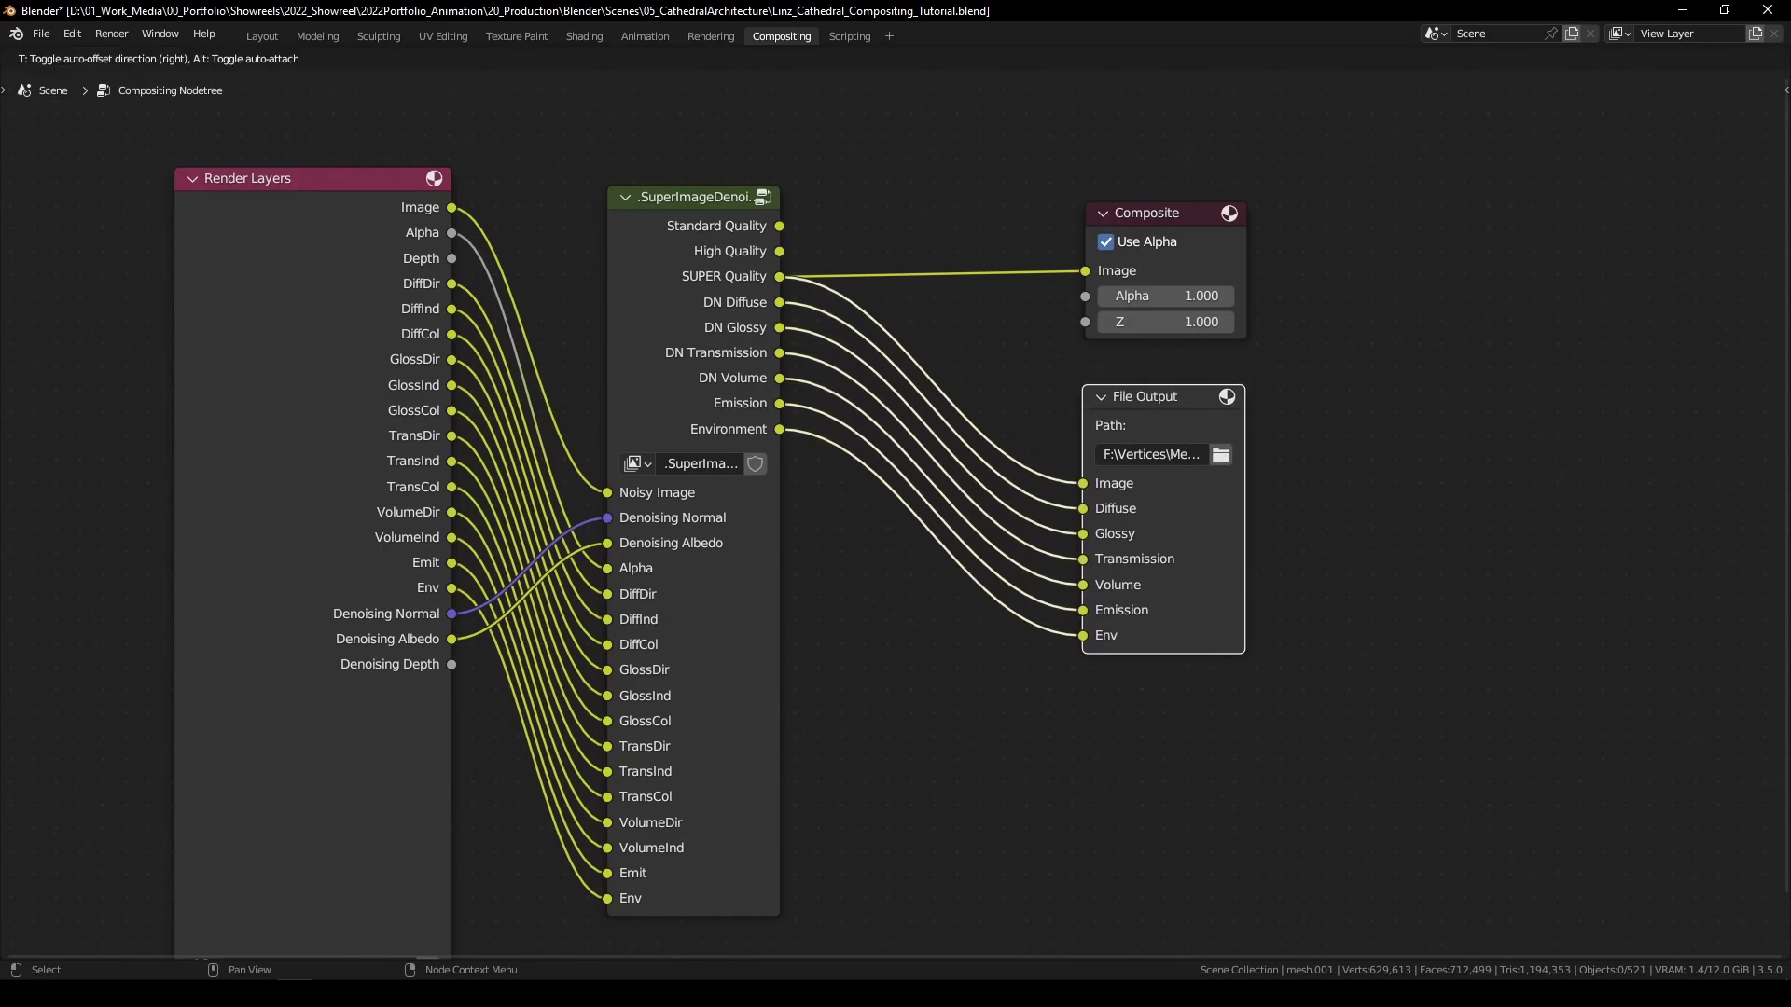
{"action": "key", "text": "Return"}
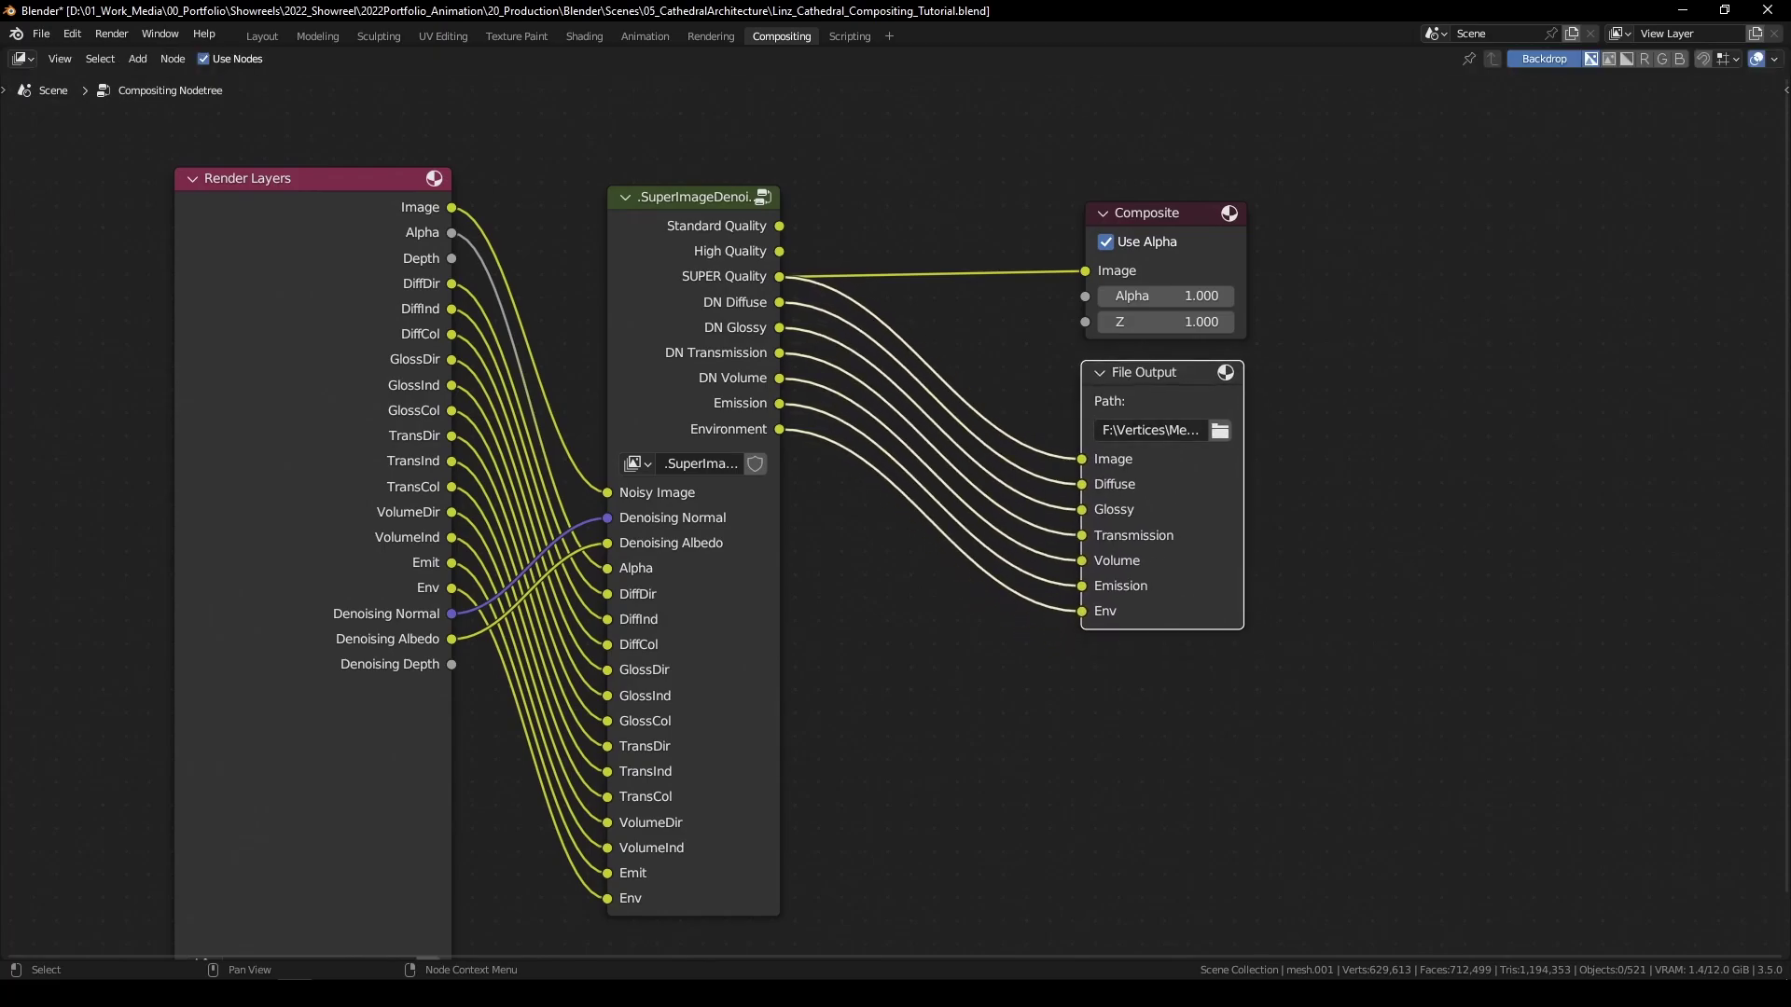
{"action": "key", "text": "n"}
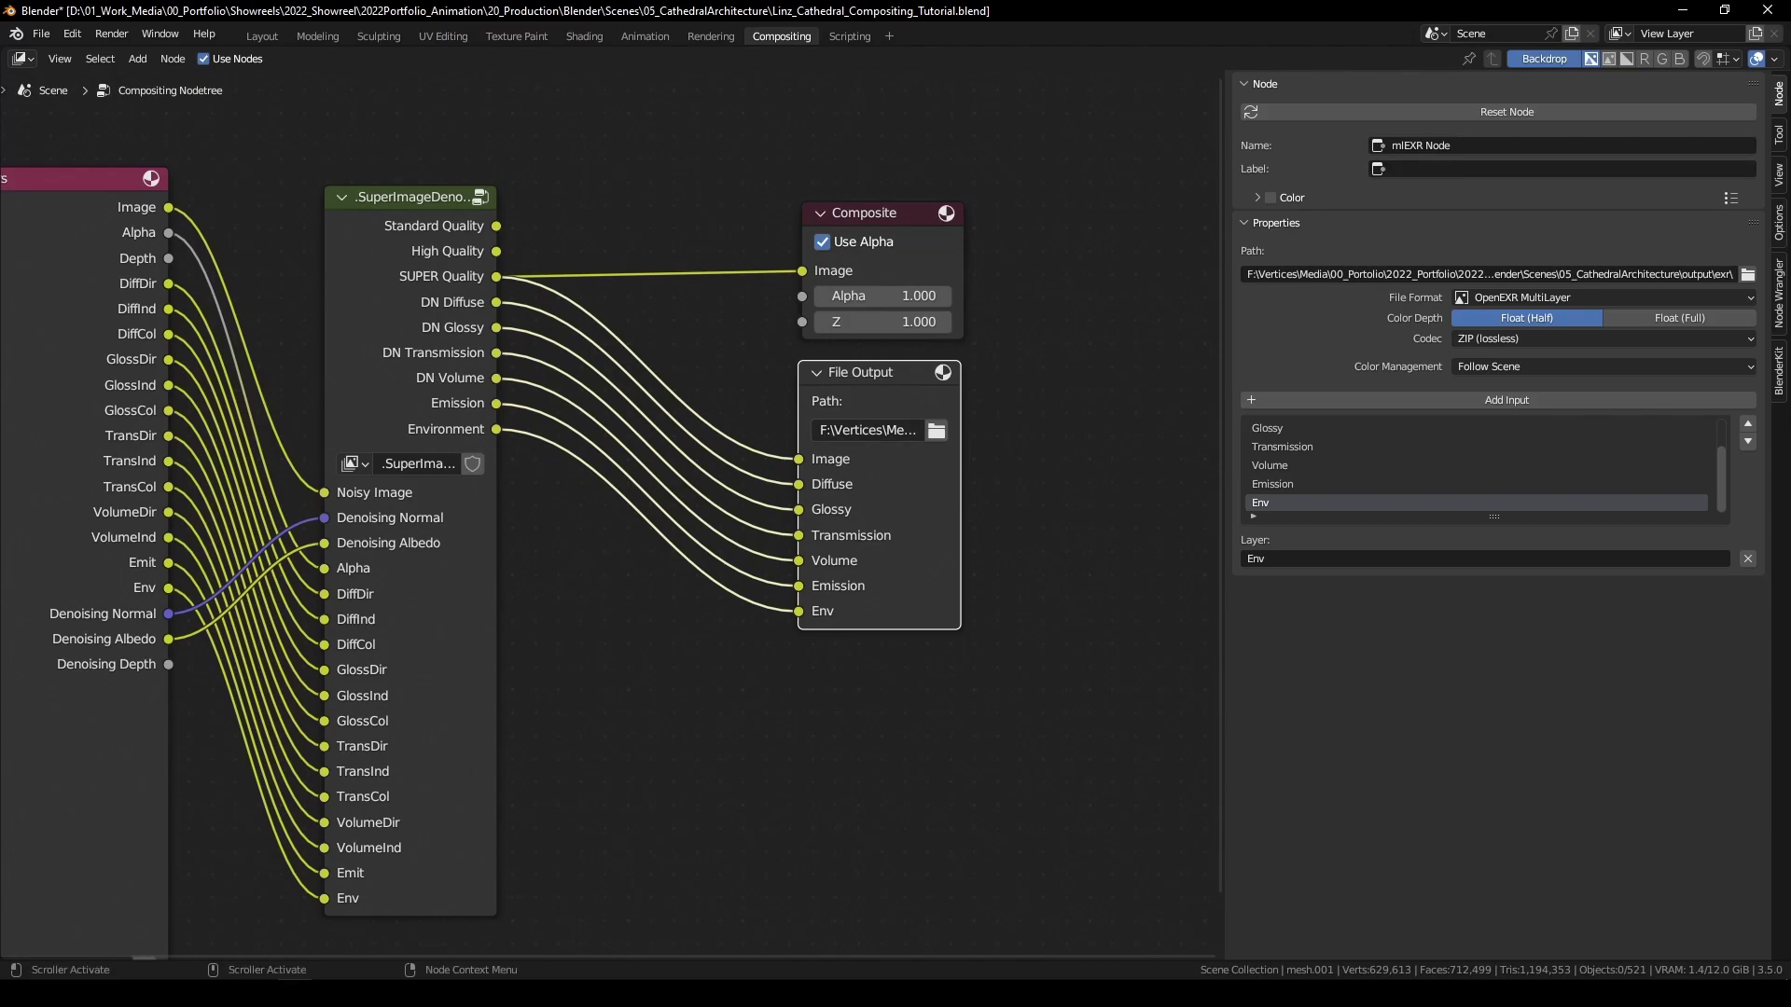
{"action": "left_click", "coordinate": [262, 37]}
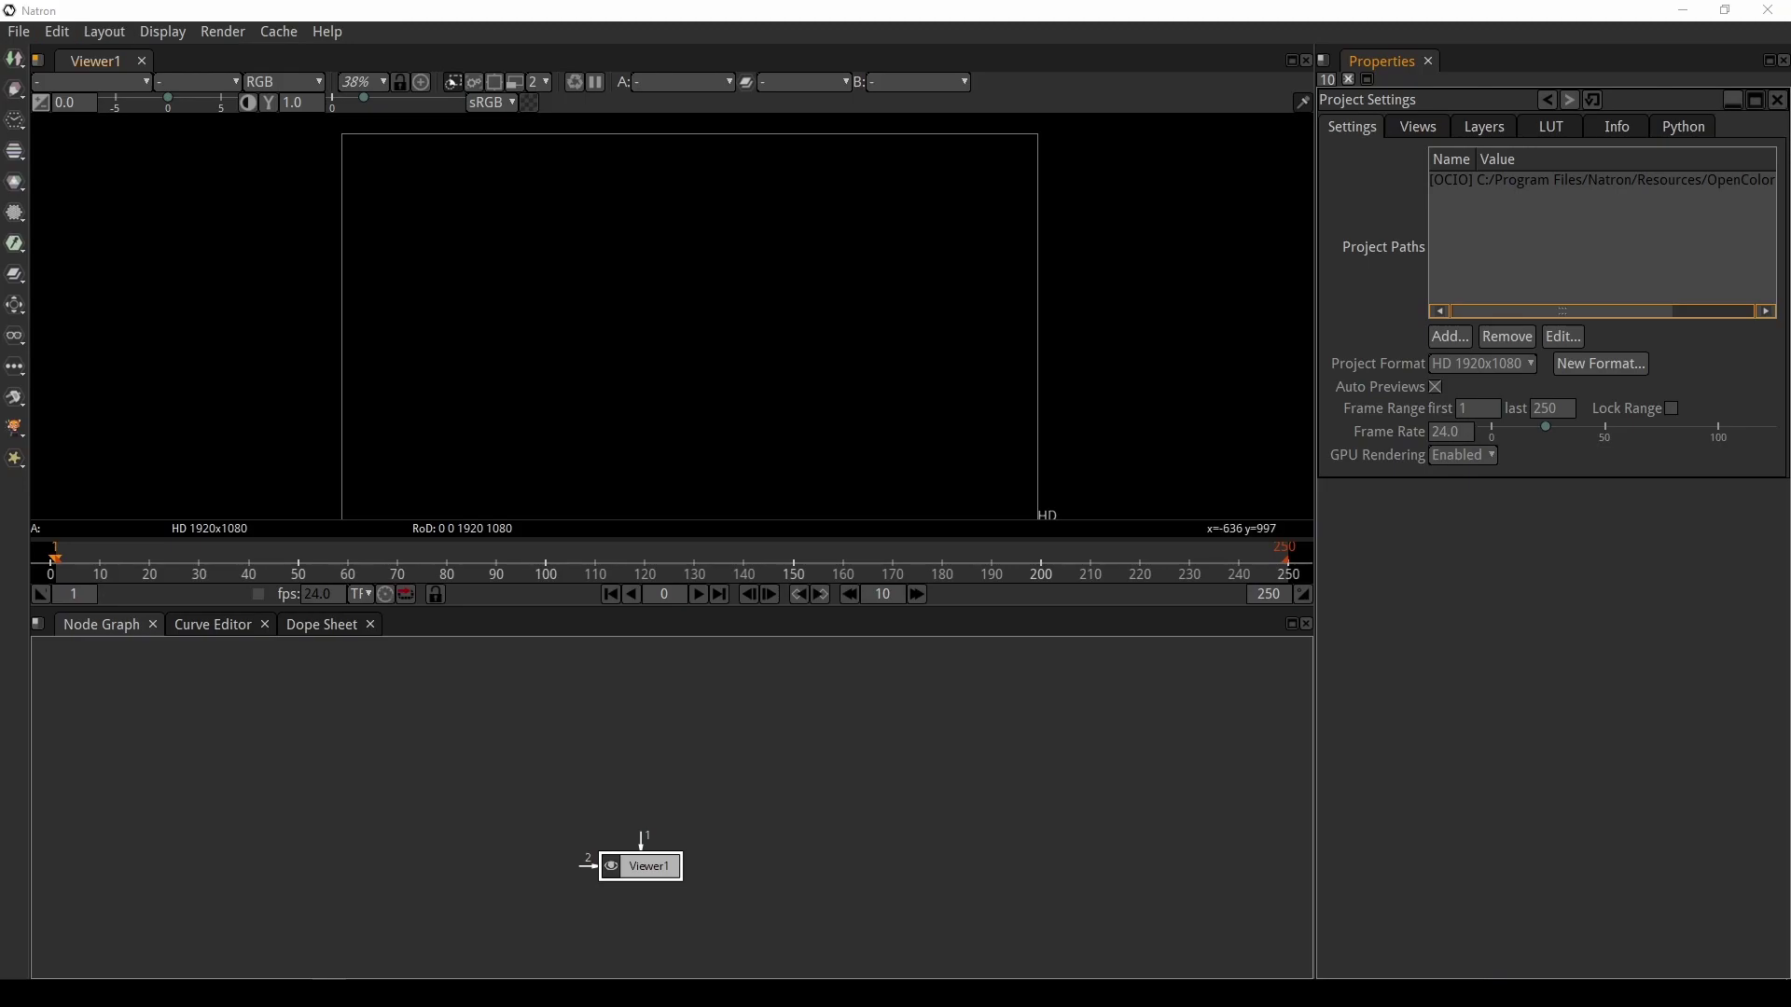
Switch to Natron and set the OpenColorIO configuration in the color management preferences to Custom config
{"action": "left_click", "coordinate": [57, 31]}
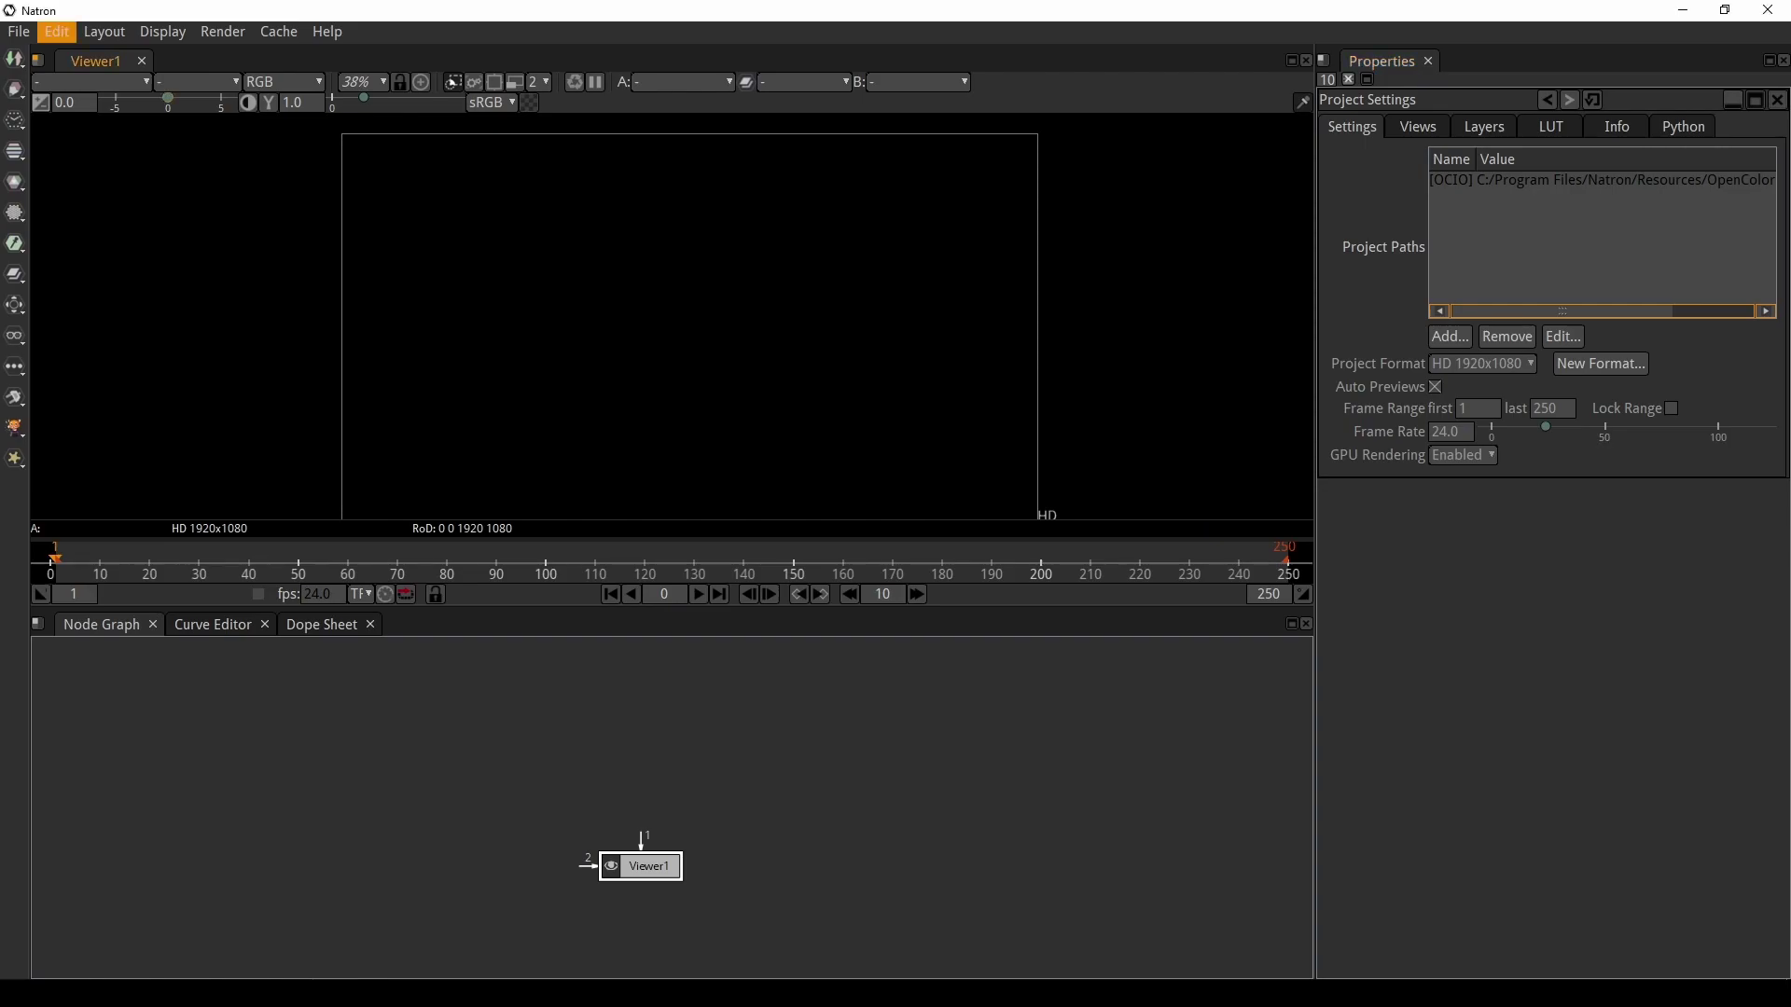
{"action": "left_click", "coordinate": [79, 54]}
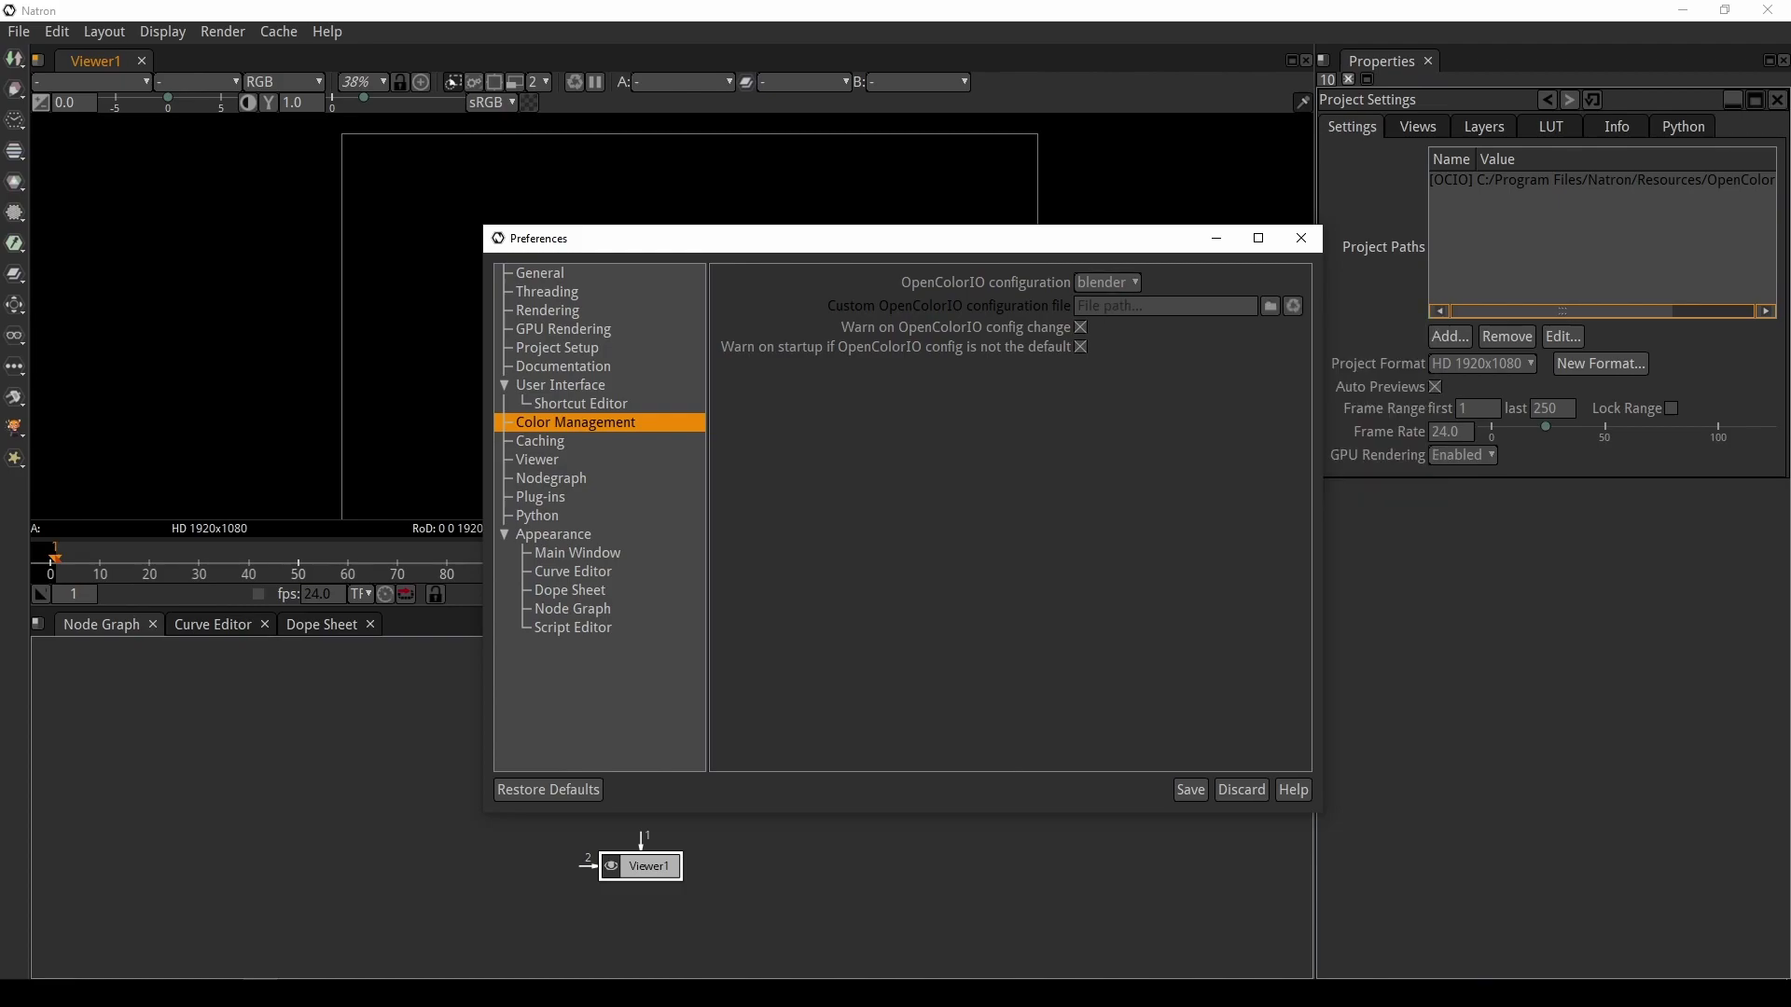
{"action": "left_click", "coordinate": [1107, 282]}
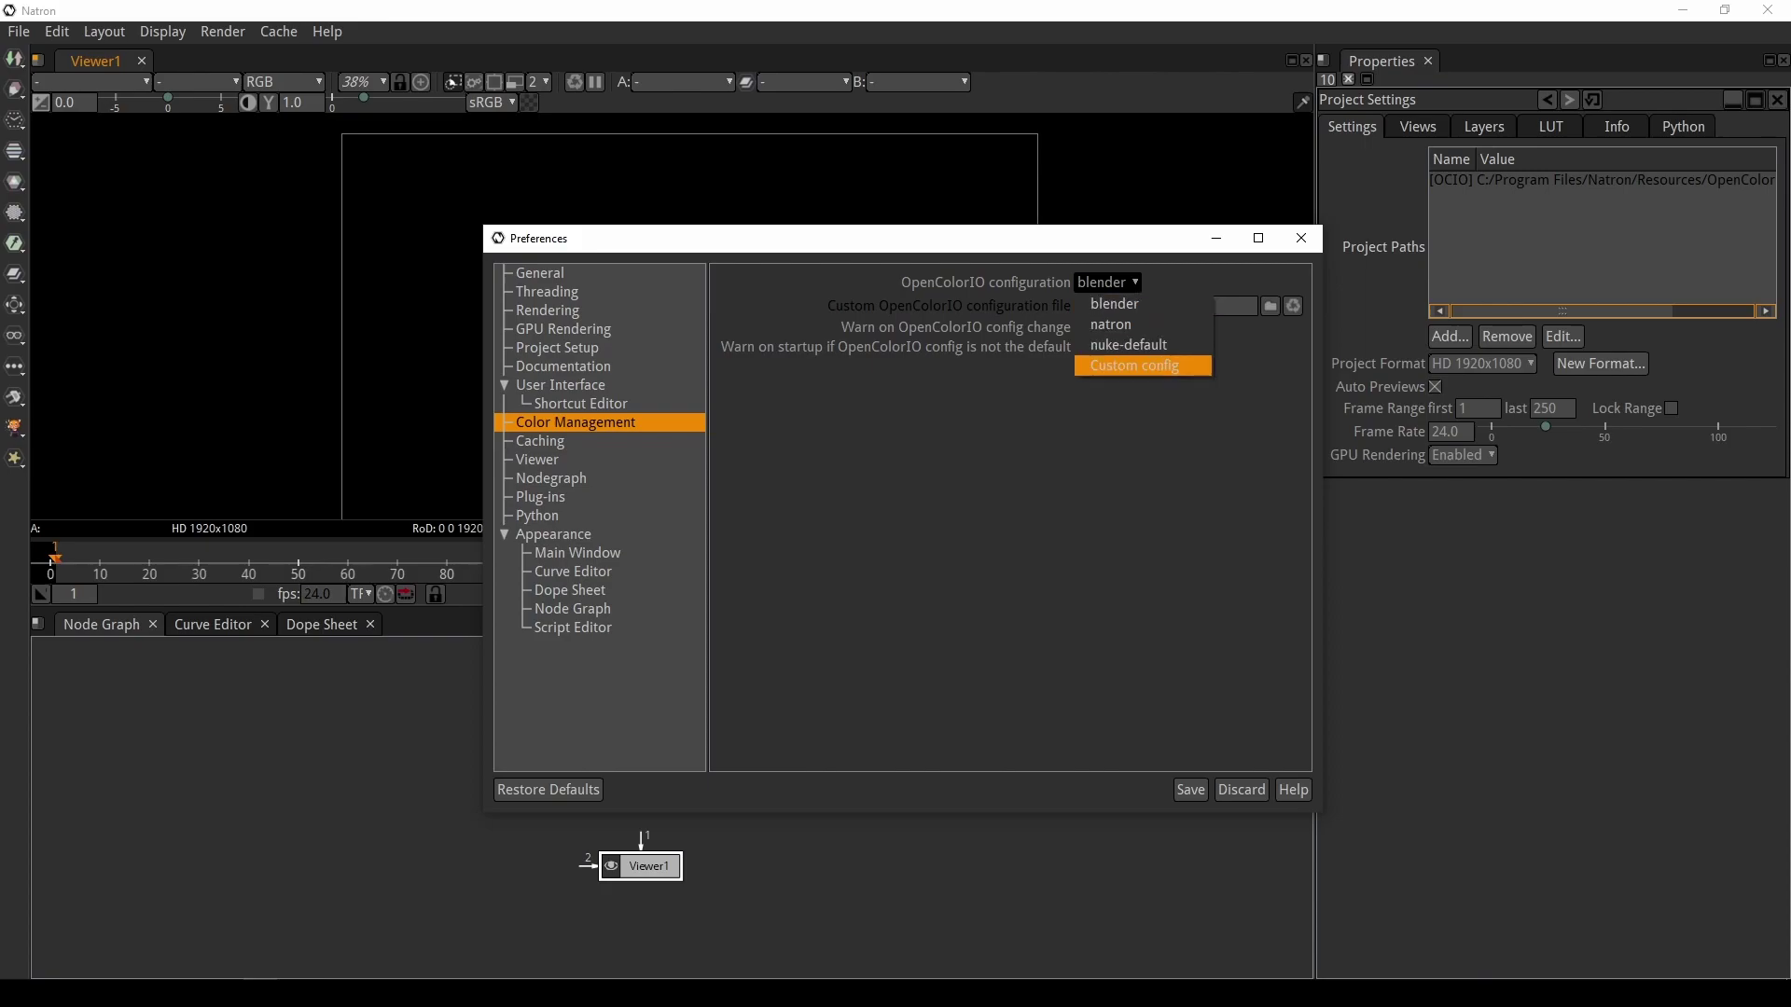
{"action": "left_click", "coordinate": [1143, 365]}
Load config.ocio from C:/Program Files/Blender Foundation/Blender 3.5/3.5/datafiles/colormanagement/ as the custom OpenColorIO configuration file
{"action": "left_click", "coordinate": [1269, 305]}
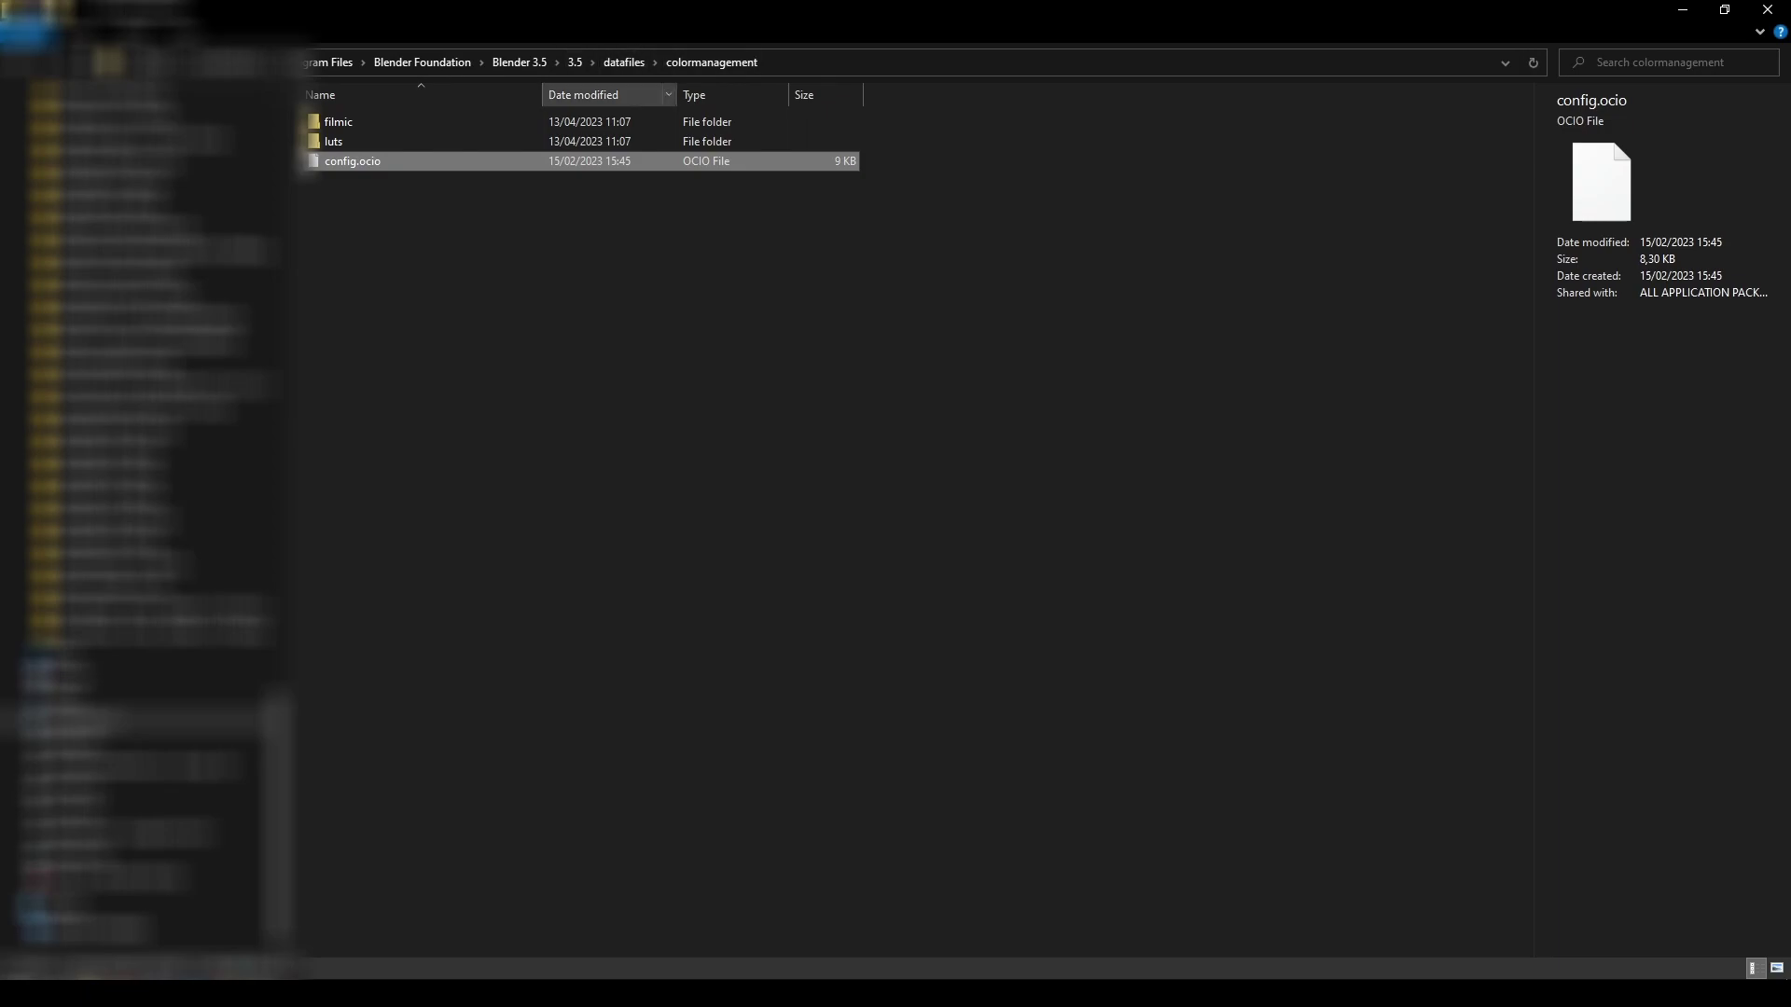
{"action": "left_click", "coordinate": [933, 62]}
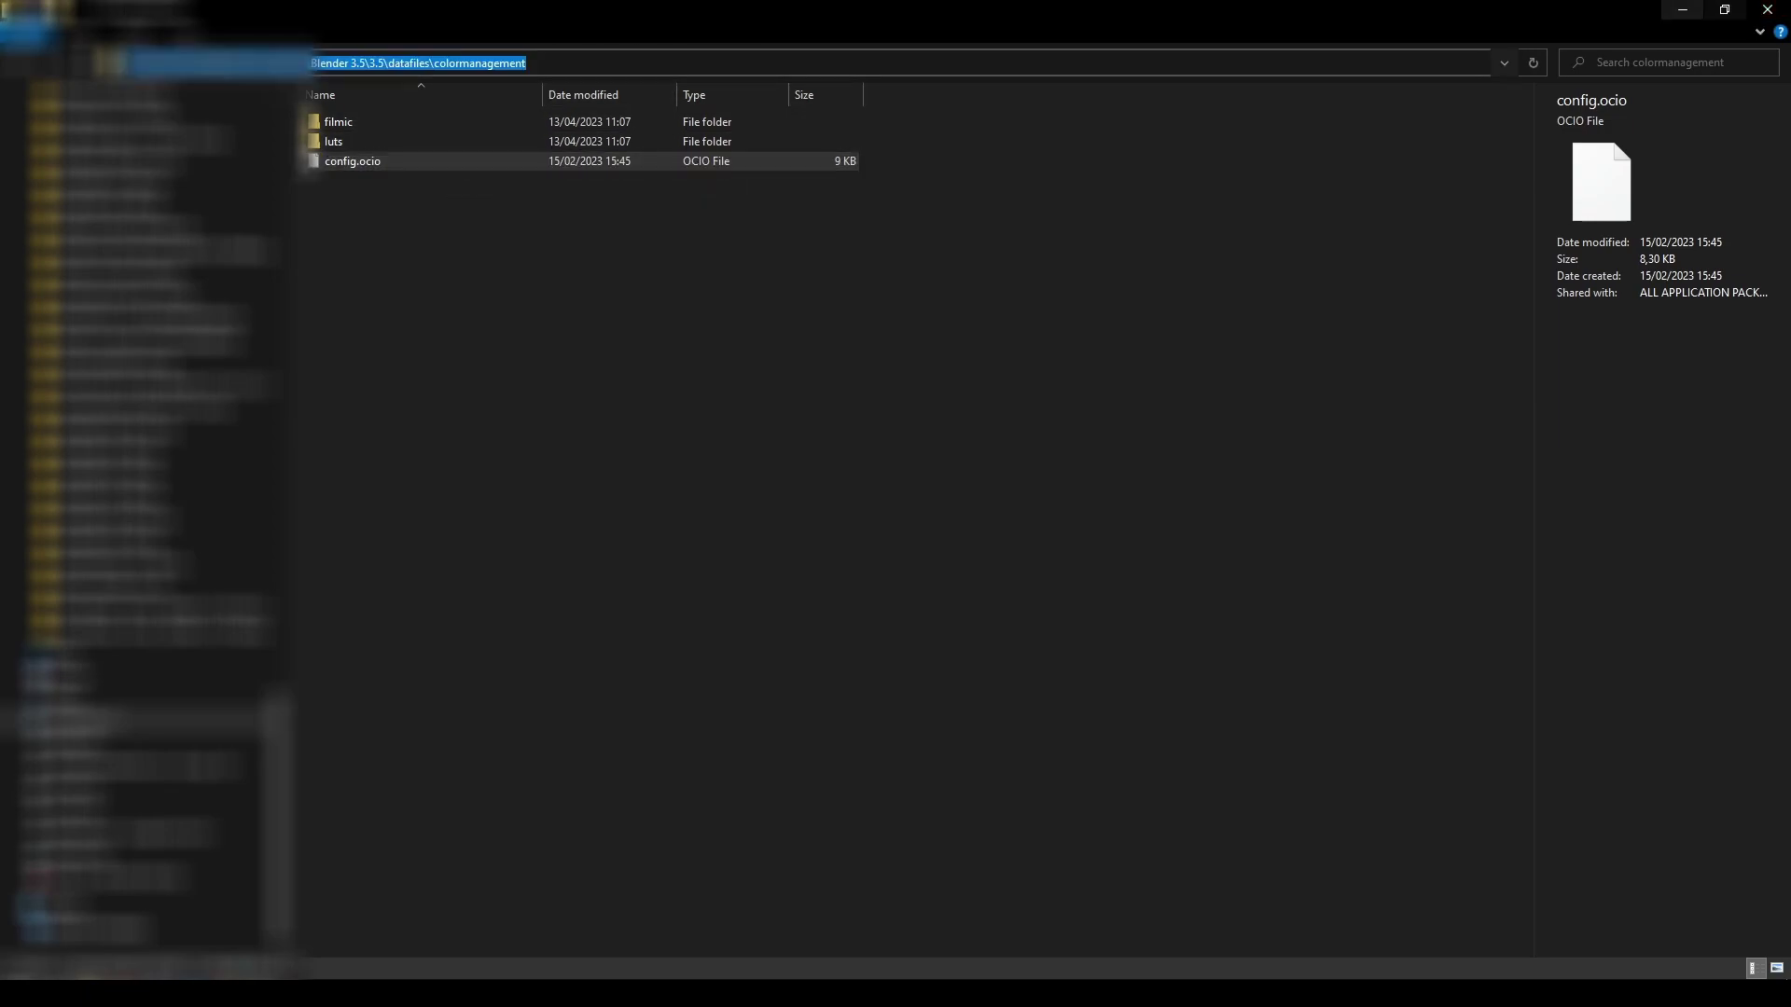
{"action": "left_click", "coordinate": [1682, 10]}
{"action": "key", "text": "ctrl+a"}
{"action": "type", "text": "C:/Program Files/Blender Foundation/Blender 3.5/3.5/datafiles/colormanagement/"}
{"action": "key", "text": "Return"}
{"action": "double_click", "coordinate": [837, 471]}
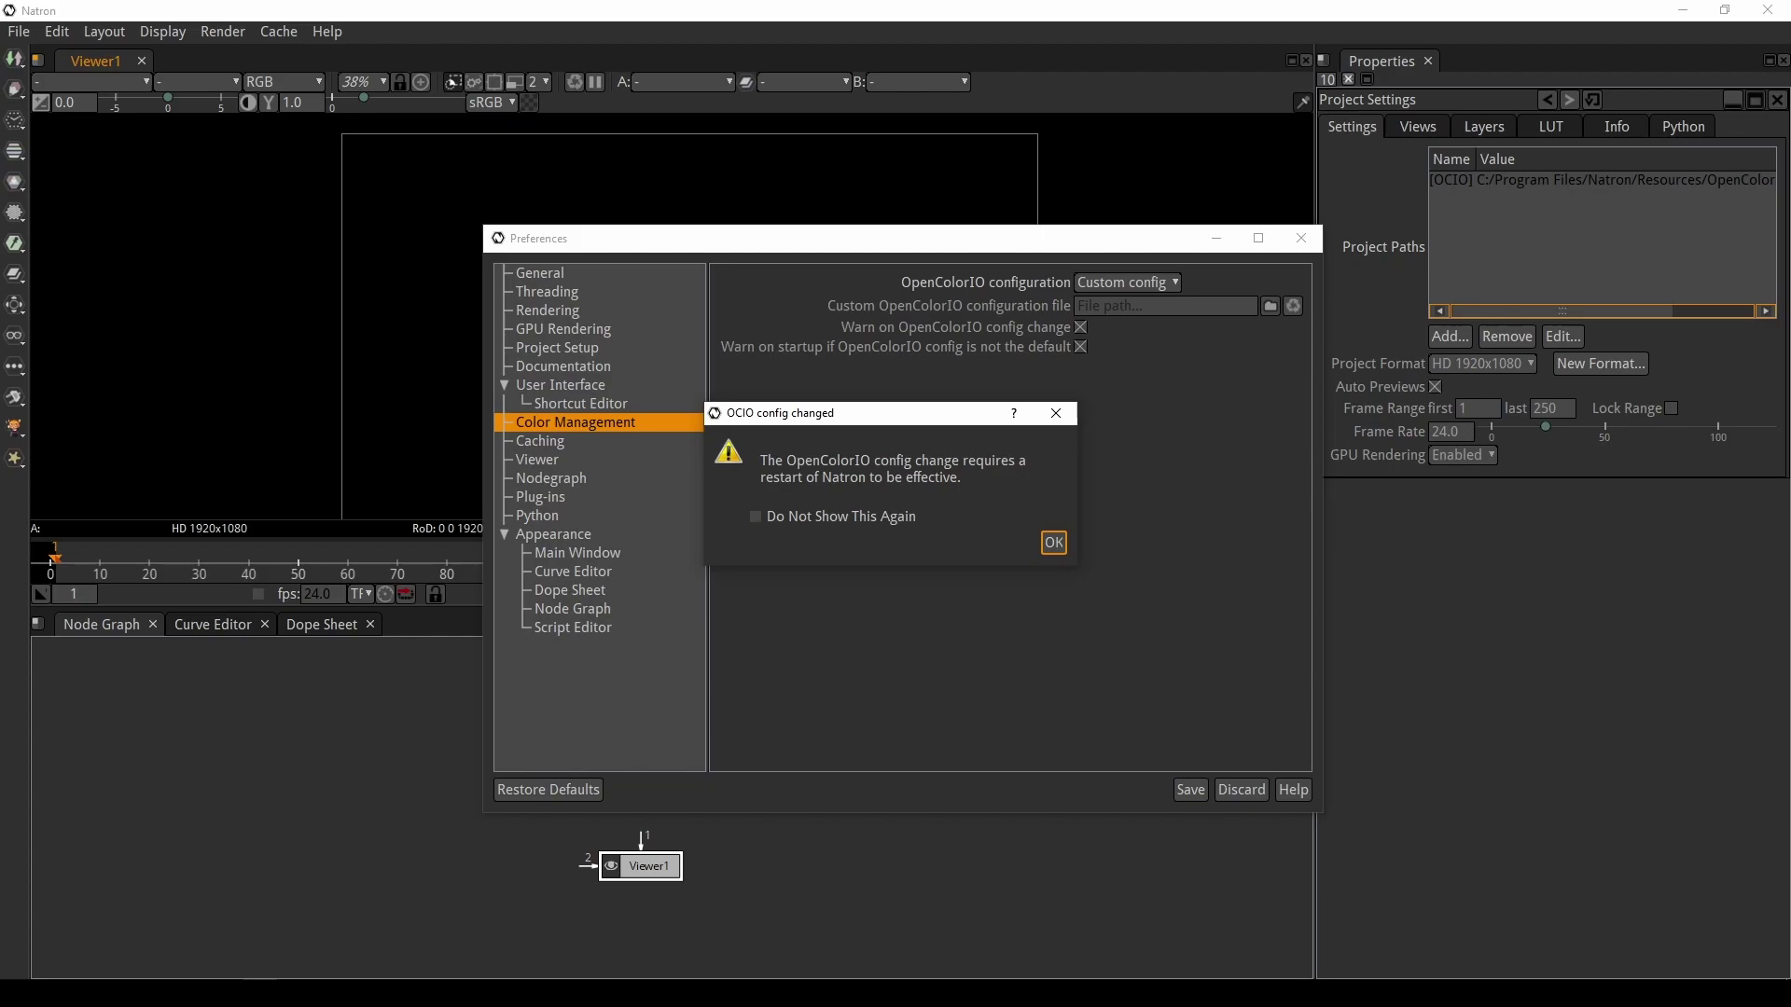
{"action": "left_click", "coordinate": [1055, 412]}
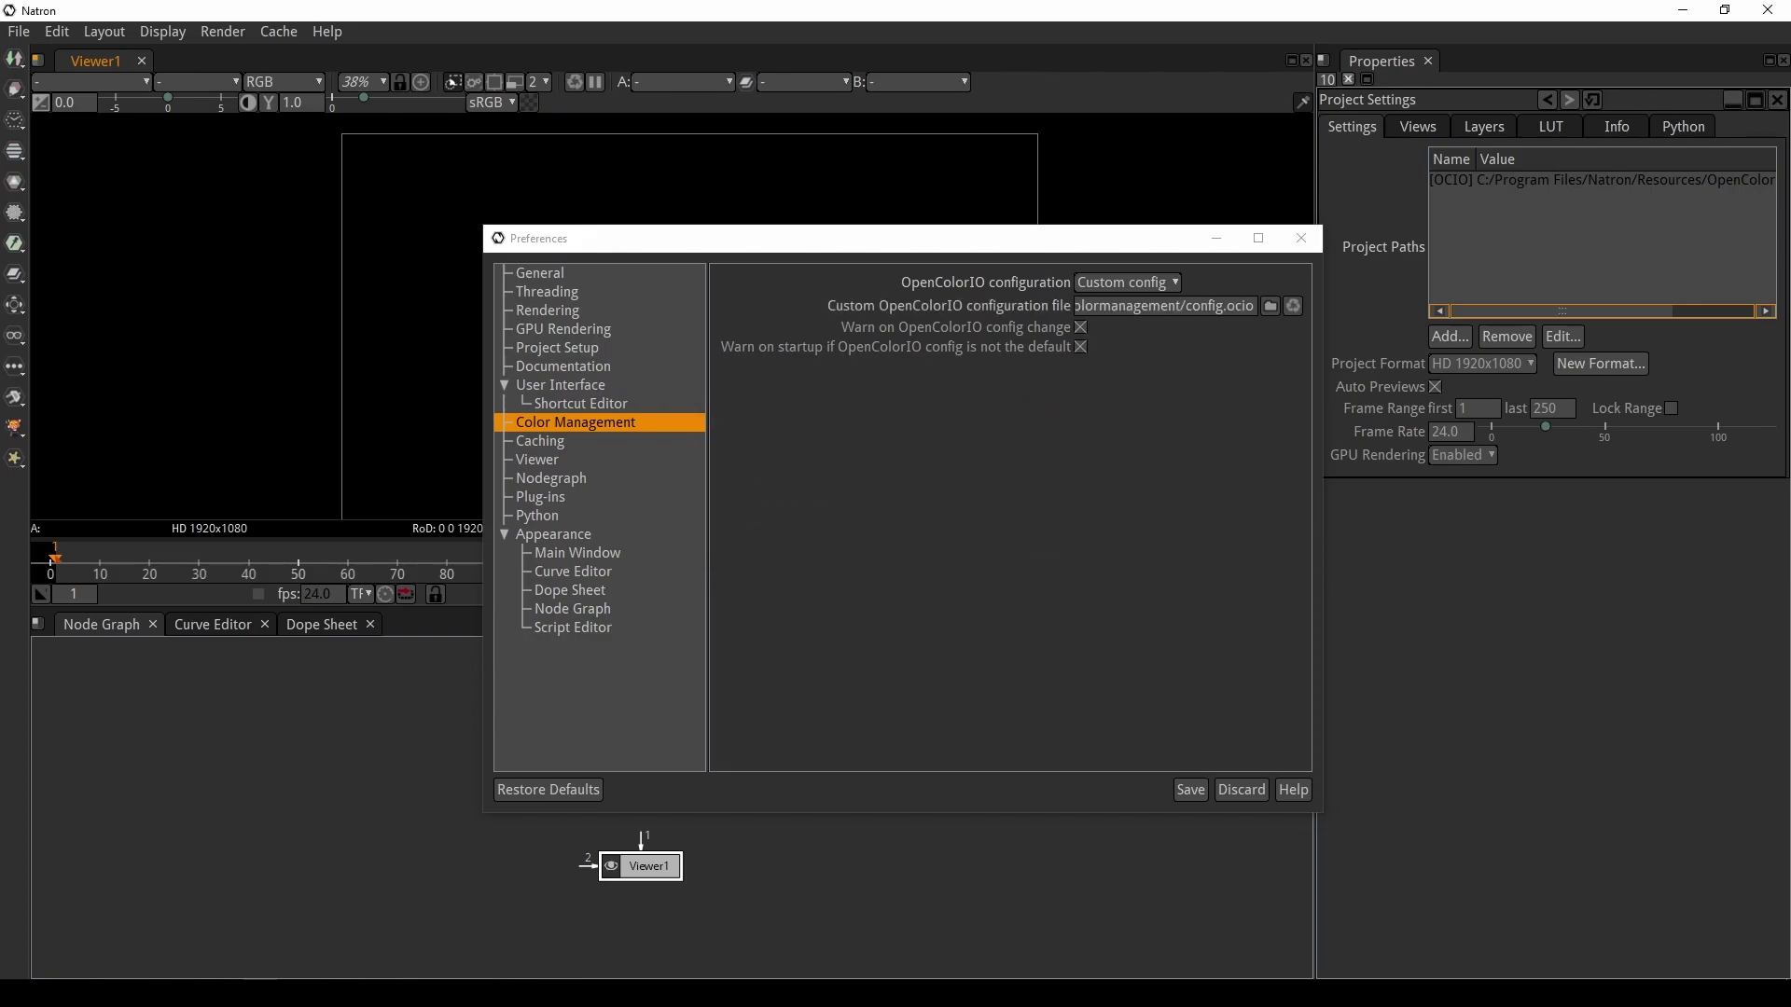
Set the OpenColorIO configuration to the built-in blender option and save the preferences
{"action": "left_click", "coordinate": [1127, 282]}
{"action": "left_click", "coordinate": [1114, 304]}
{"action": "left_click", "coordinate": [1190, 789]}
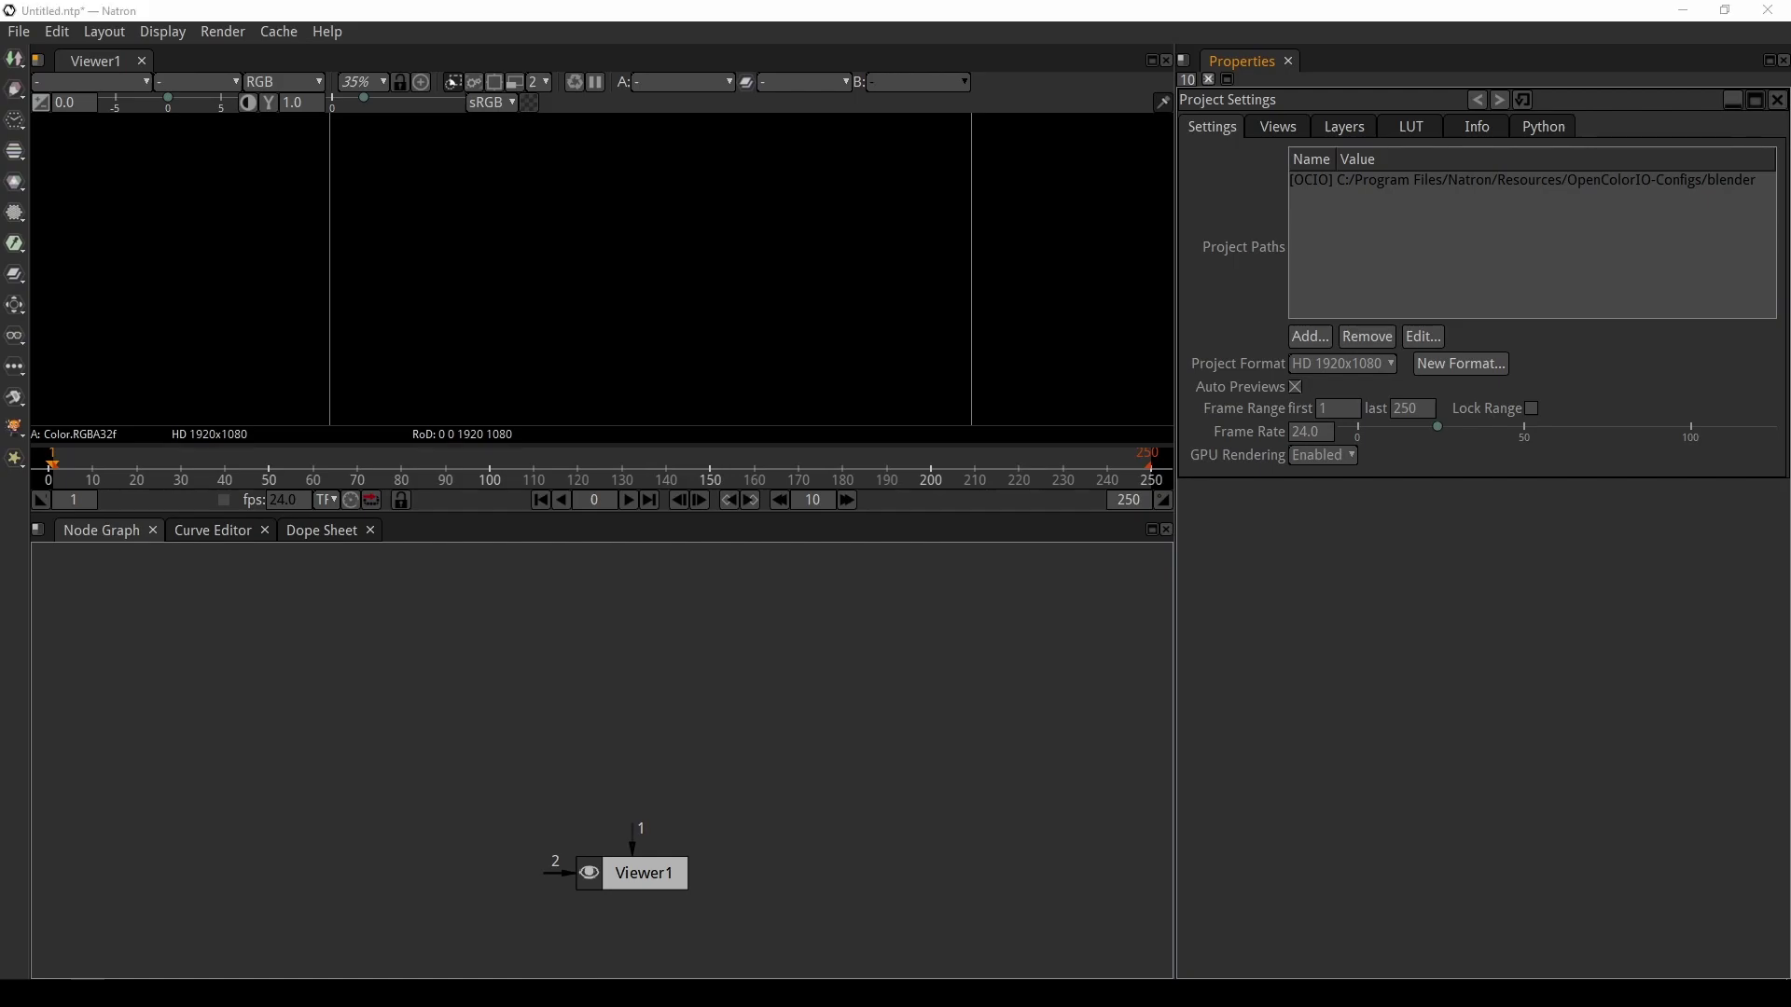
Bring cathedral.png and cathedral.exr into the node graph and arrange their Read nodes side by side above the viewer, EXR on the left
{"action": "left_click_drag", "start_coordinate": [673, 805], "coordinate": [505, 652]}
{"action": "left_click_drag", "start_coordinate": [766, 709], "coordinate": [783, 652]}
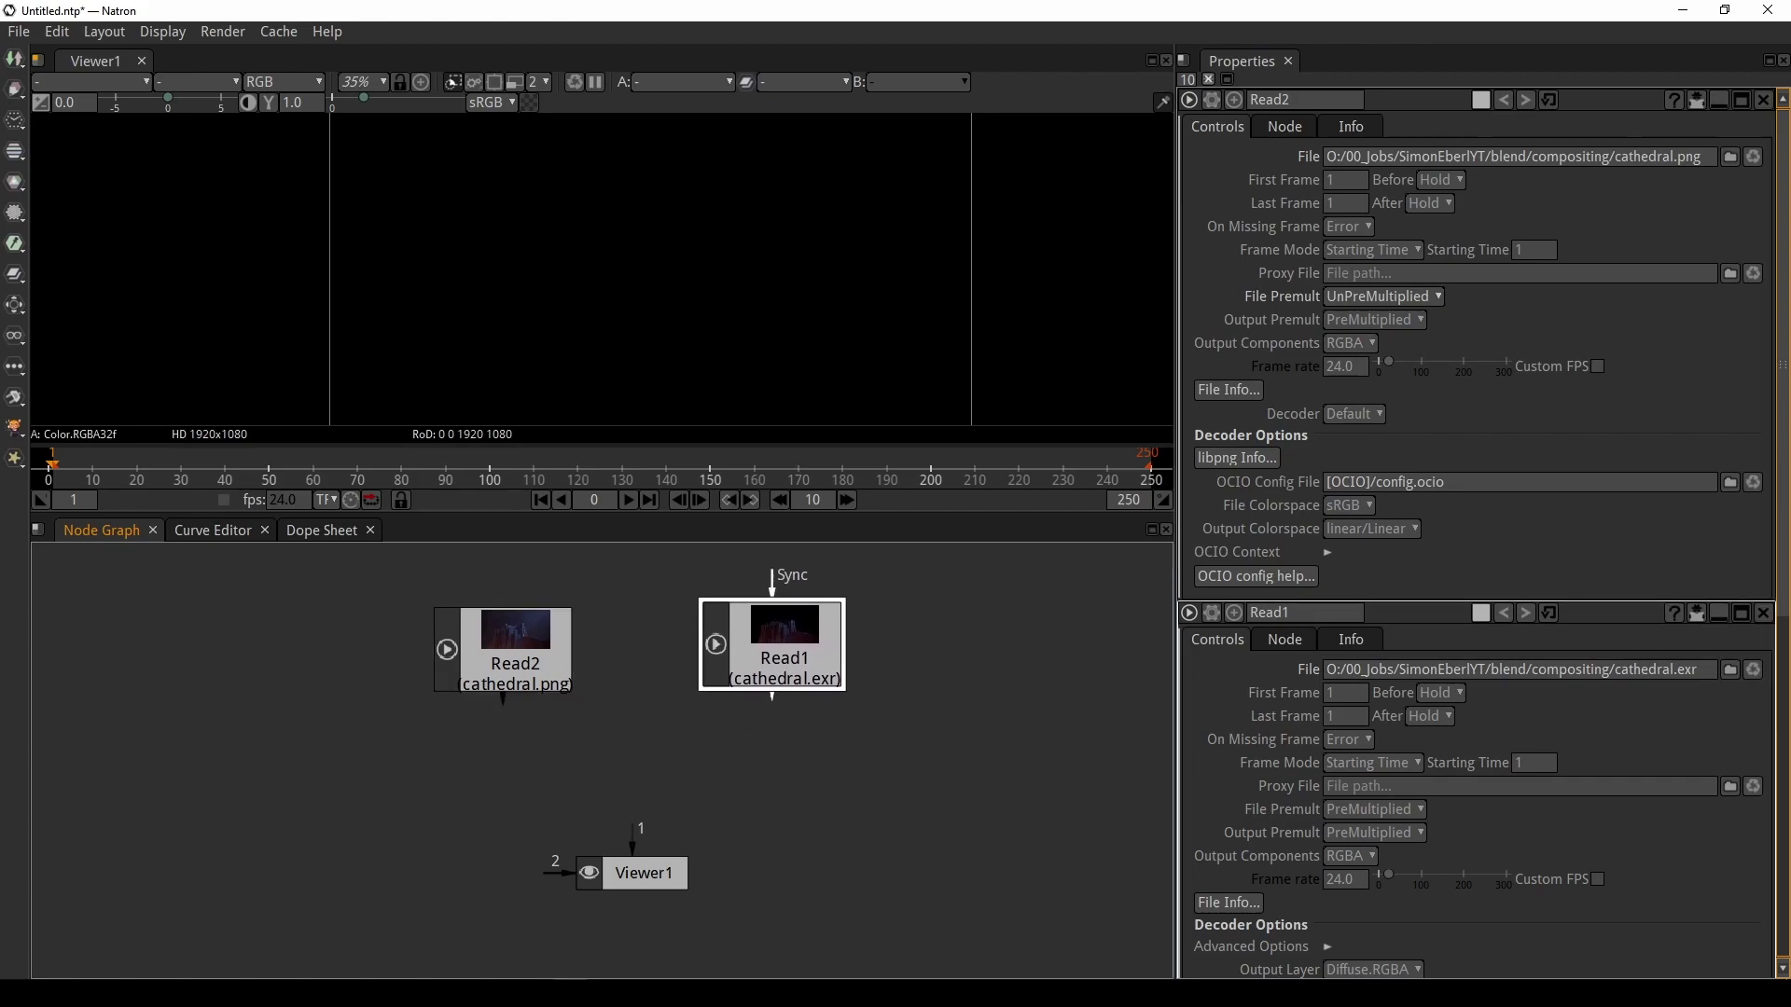
{"action": "left_click_drag", "start_coordinate": [515, 653], "coordinate": [605, 632]}
{"action": "left_click_drag", "start_coordinate": [780, 653], "coordinate": [502, 653]}
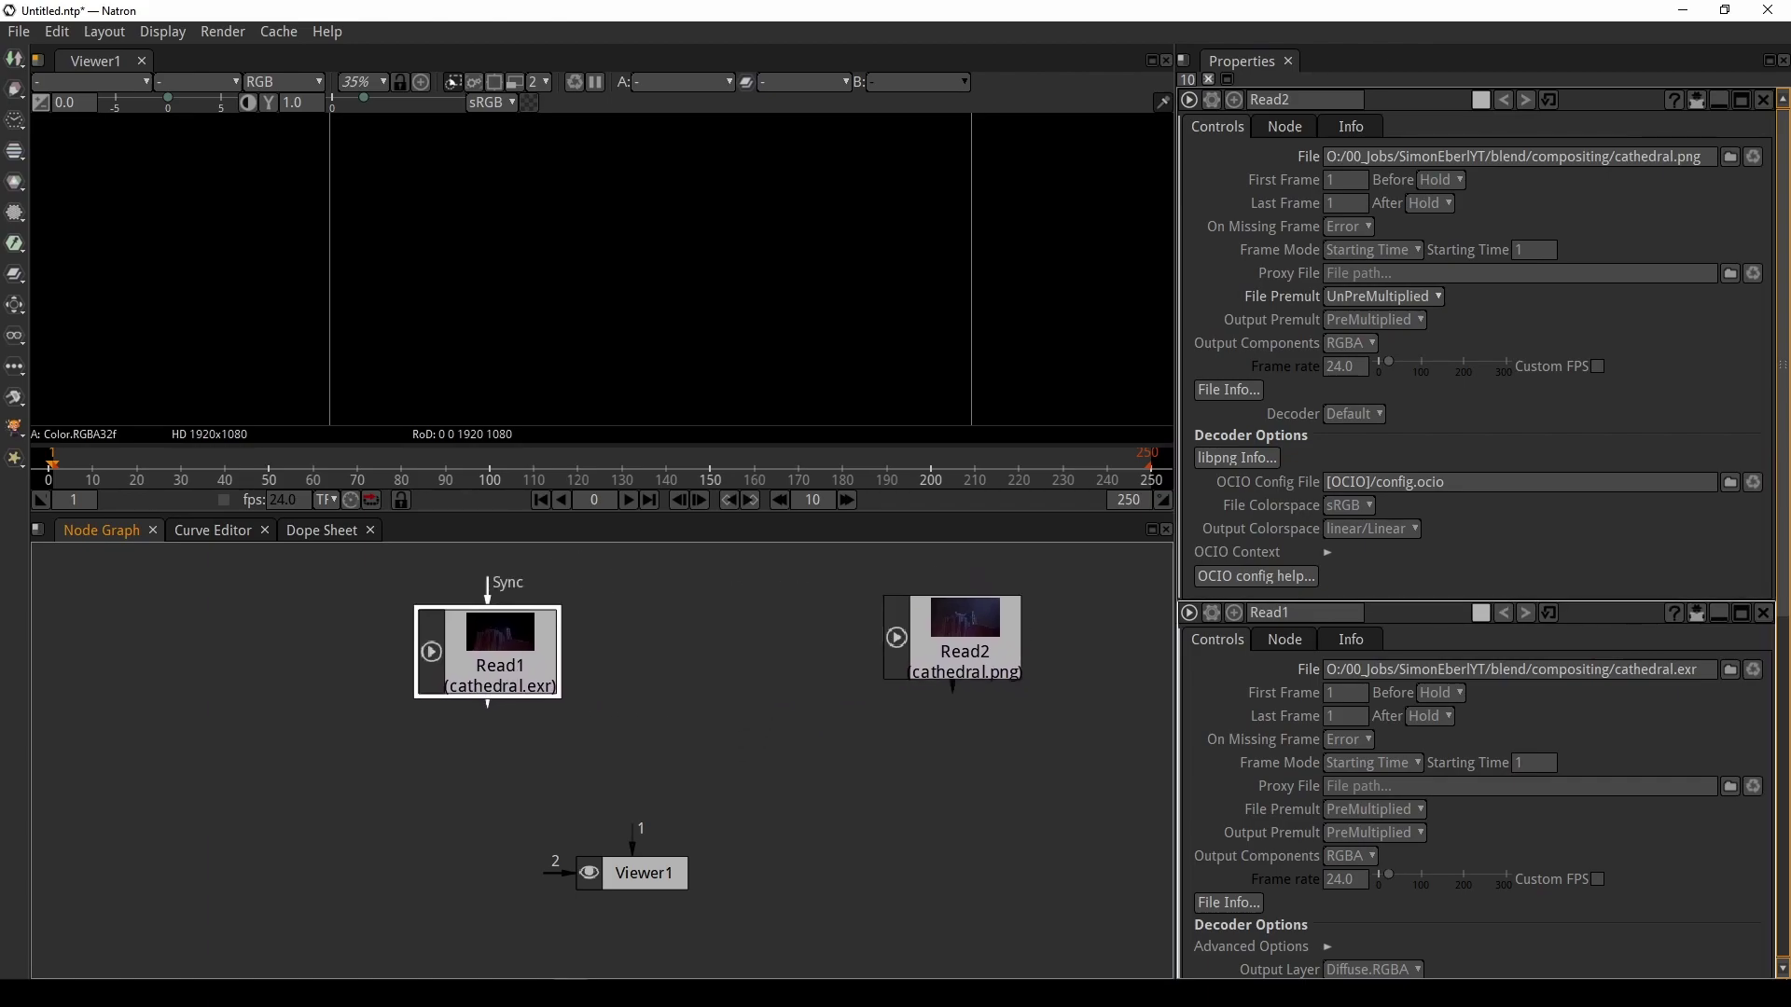
{"action": "left_click_drag", "start_coordinate": [965, 643], "coordinate": [760, 641]}
Connect the cathedral.exr node to input 1 of Viewer1 and the cathedral.png node to input 2
{"action": "left_click_drag", "start_coordinate": [502, 653], "coordinate": [560, 850]}
{"action": "left_click_drag", "start_coordinate": [540, 687], "coordinate": [634, 845]}
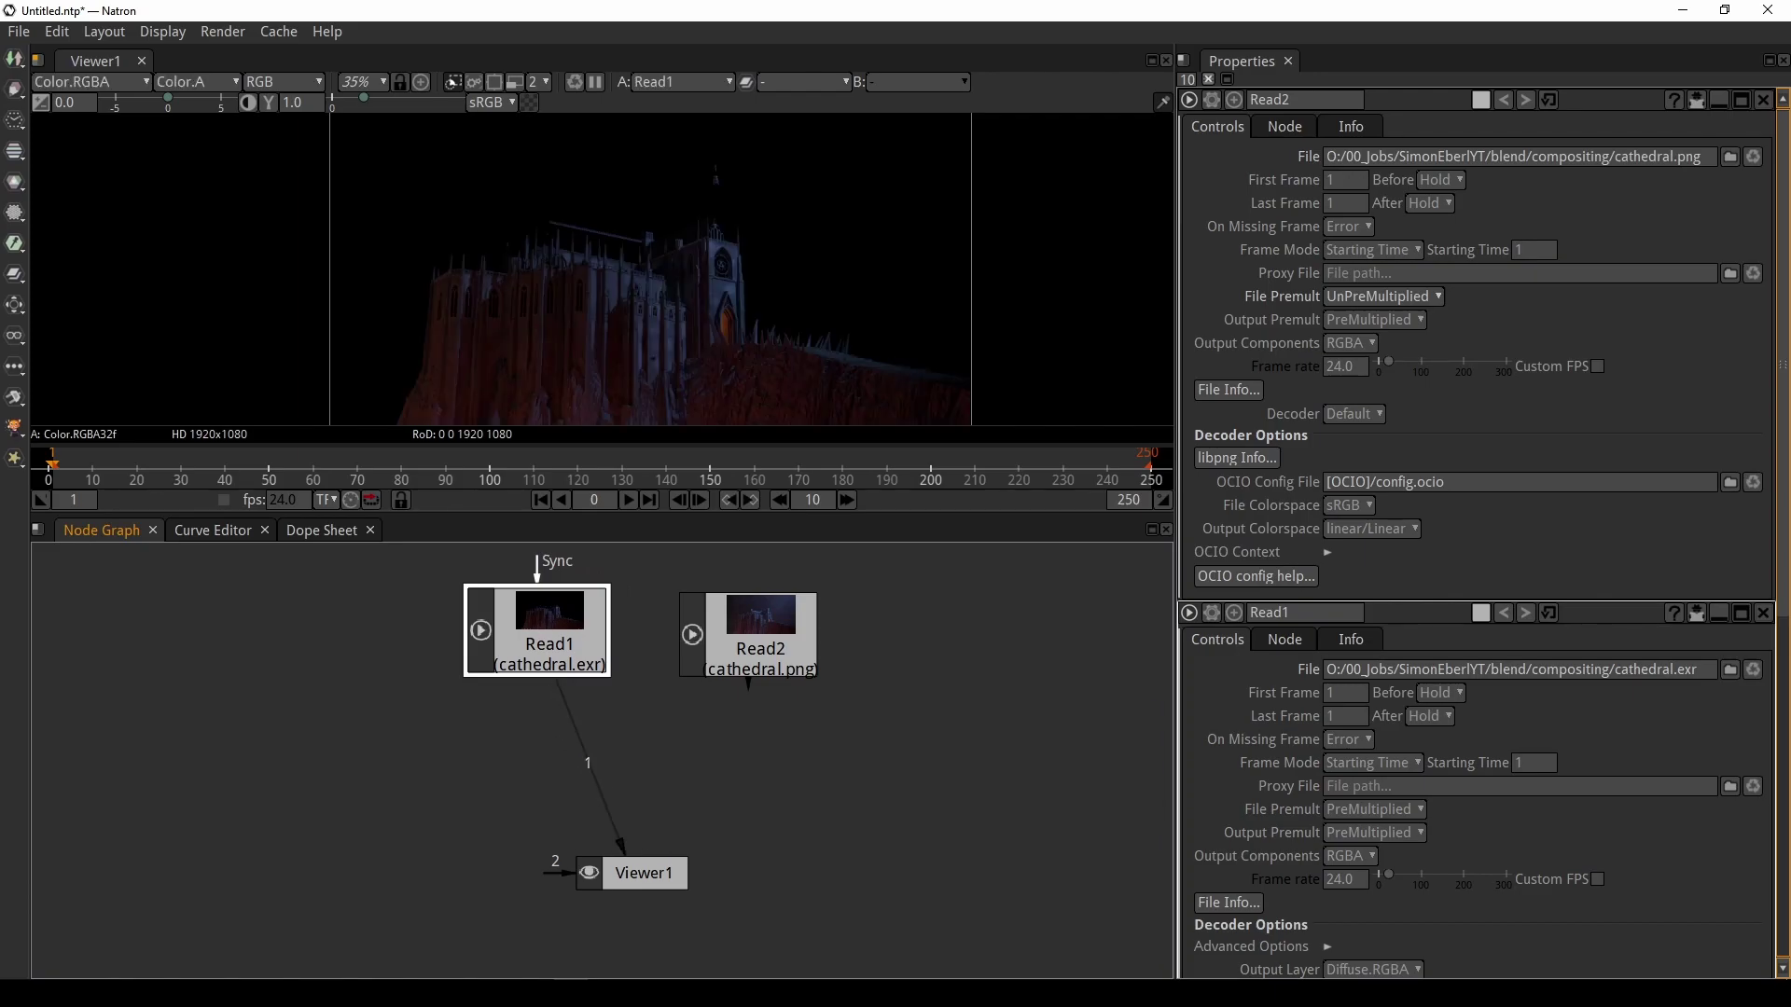
{"action": "left_click_drag", "start_coordinate": [748, 686], "coordinate": [637, 865]}
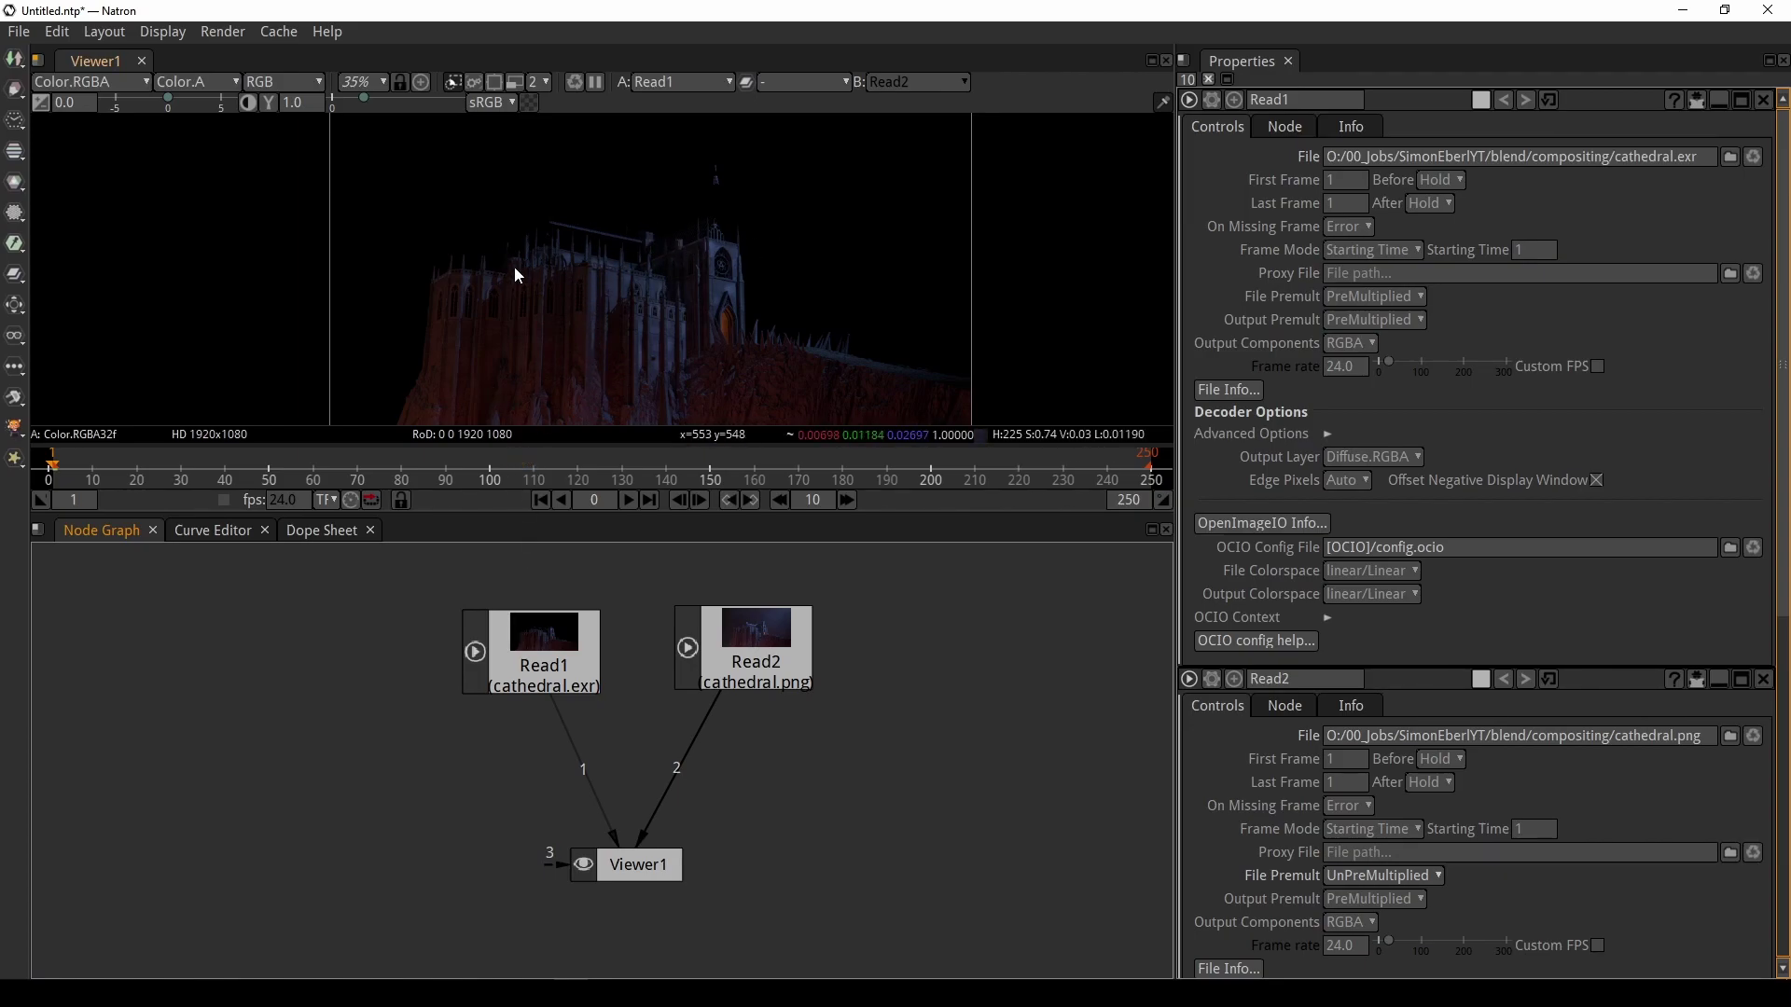
Set the output layer of the cathedral.exr Read node to Image.RGBA
{"action": "left_click", "coordinate": [545, 649]}
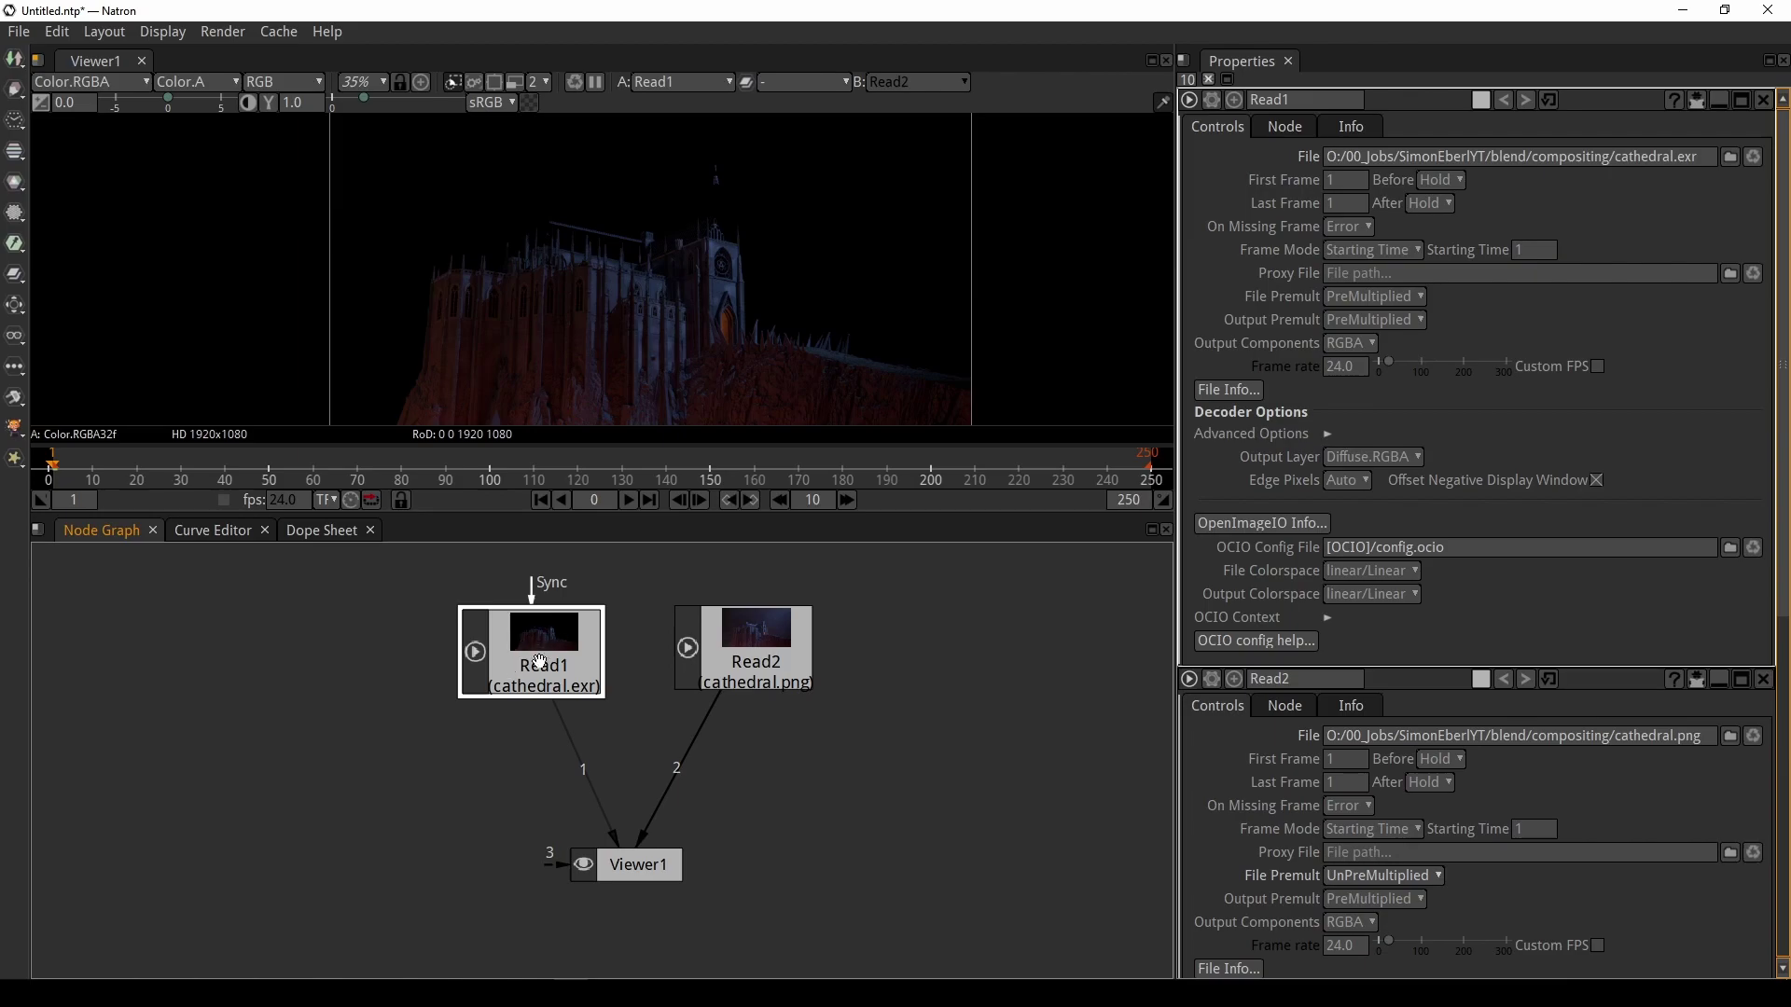
{"action": "left_click", "coordinate": [1352, 457]}
{"action": "left_click", "coordinate": [1380, 561]}
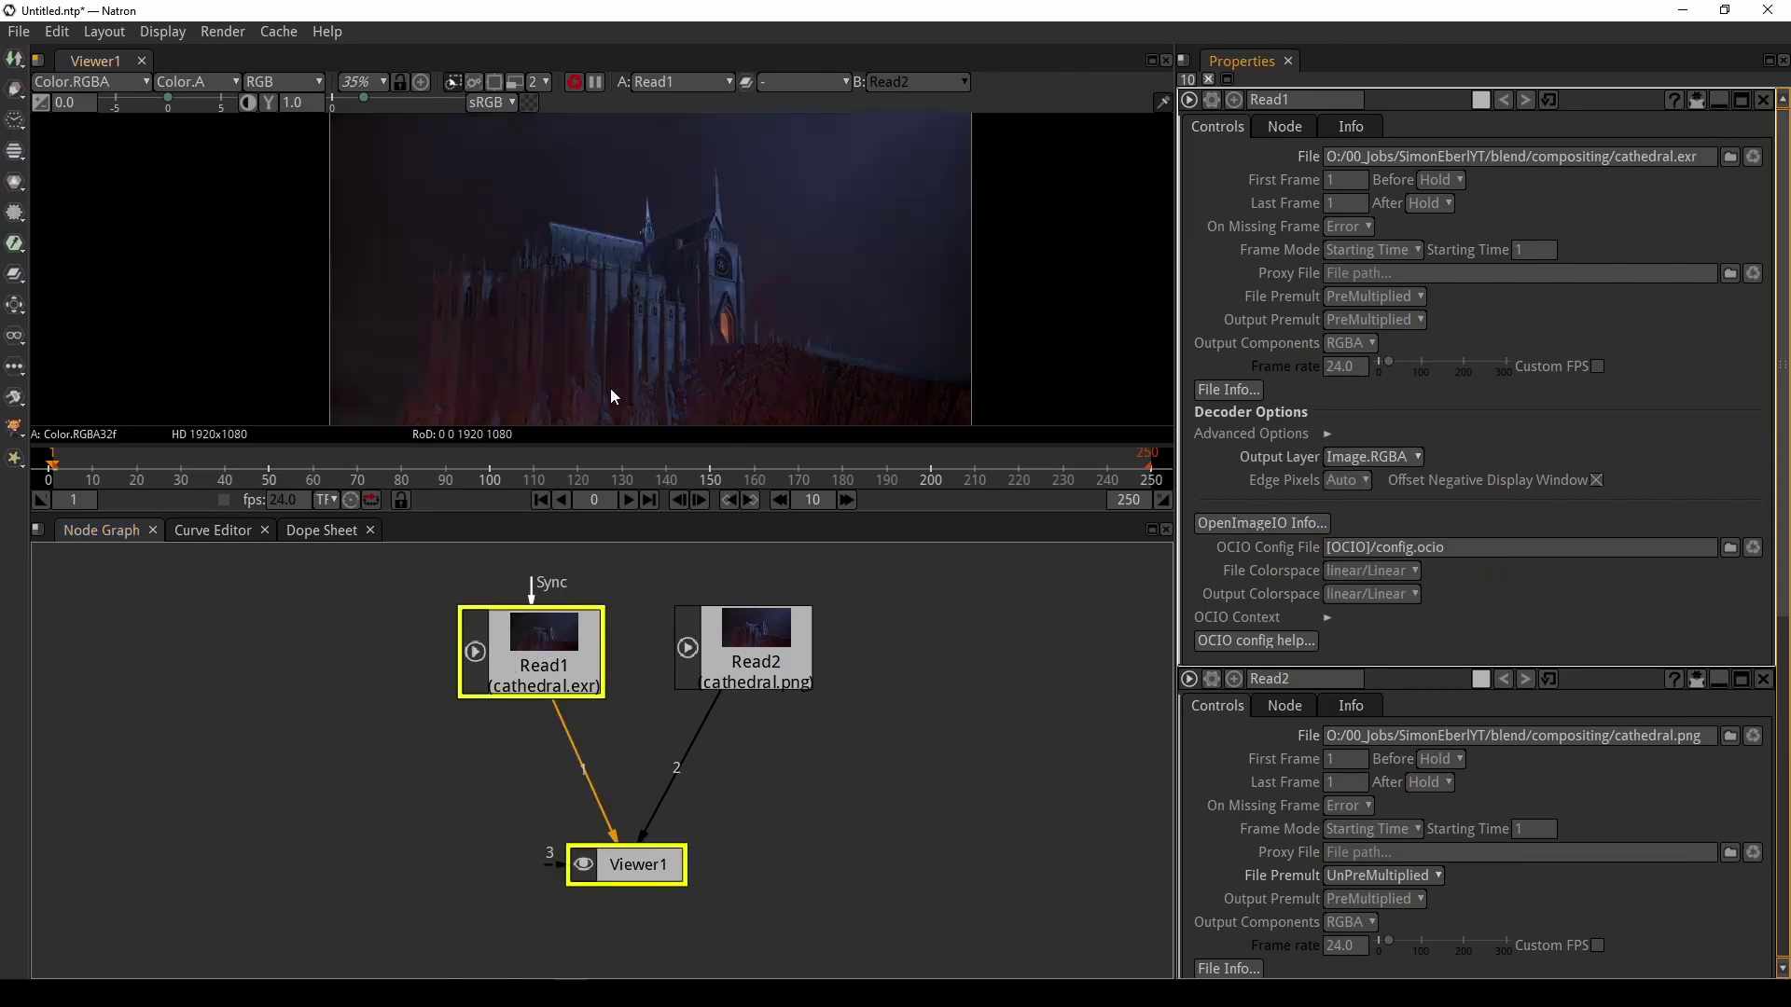
Shift the cathedral.exr and cathedral.png Read nodes so they sit roughly level and slightly further away from the viewer's centre line
{"action": "scroll", "coordinate": [676, 299], "scroll_direction": "up", "scroll_amount": 6}
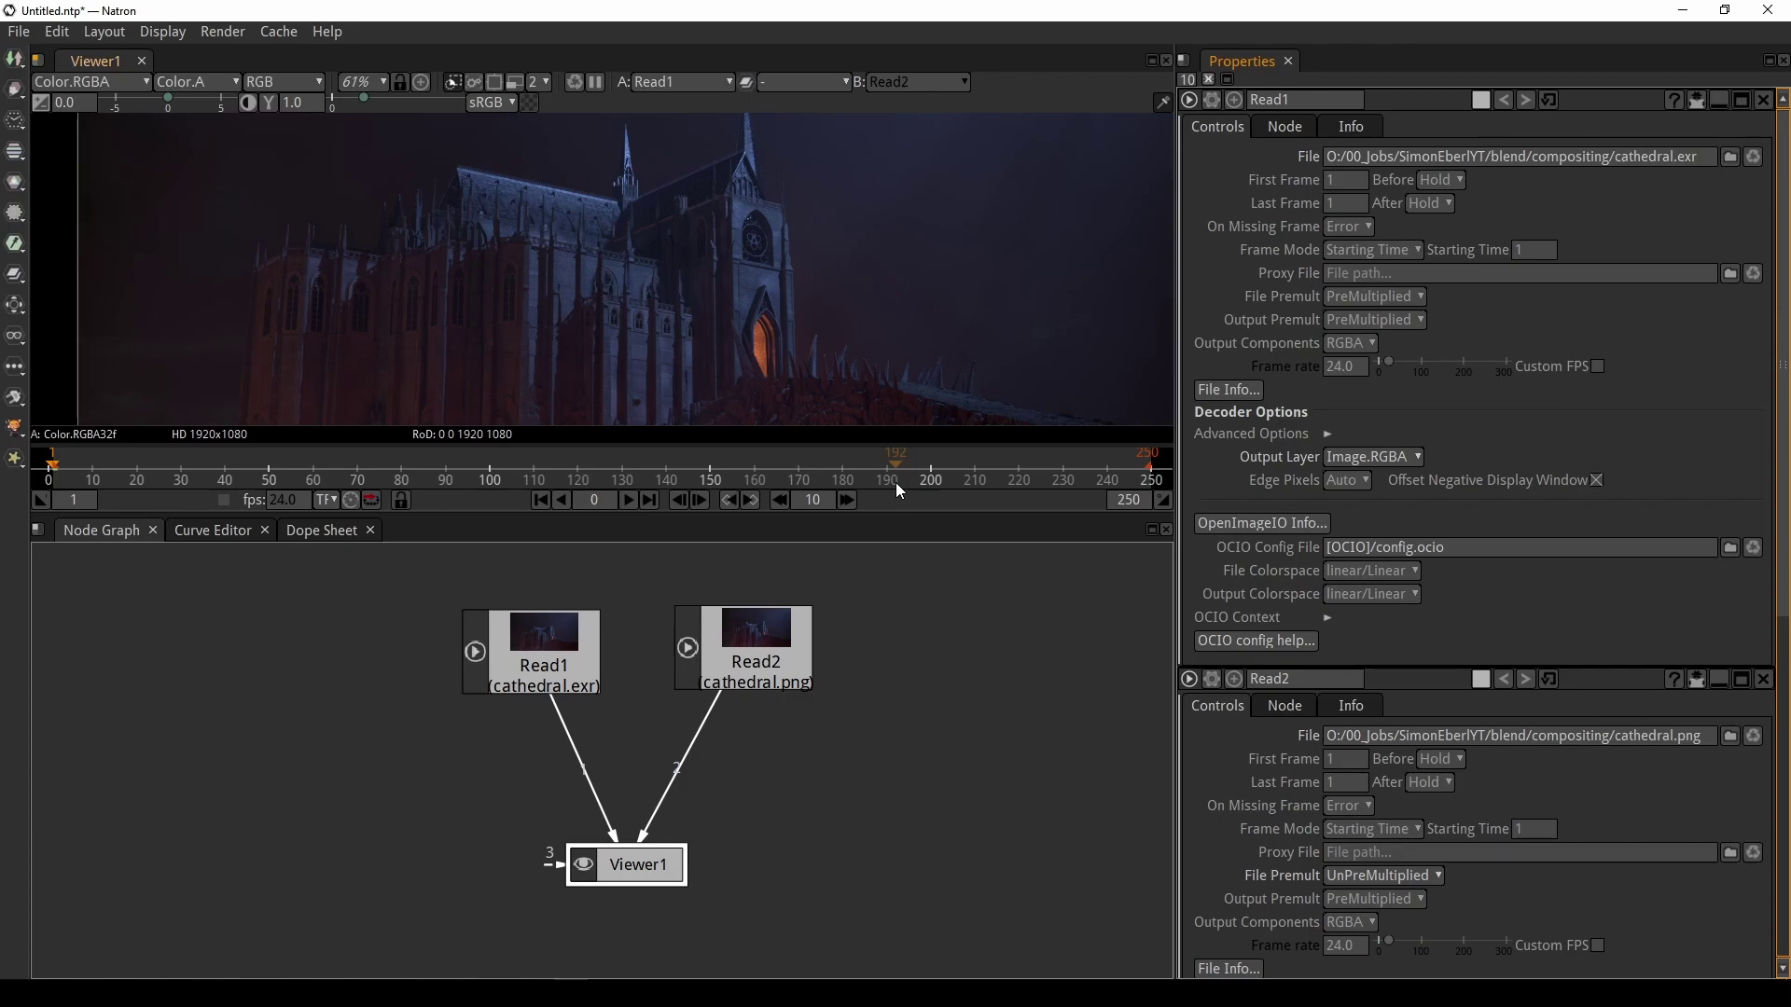
{"action": "left_click_drag", "start_coordinate": [574, 657], "coordinate": [532, 666]}
{"action": "left_click", "coordinate": [745, 643]}
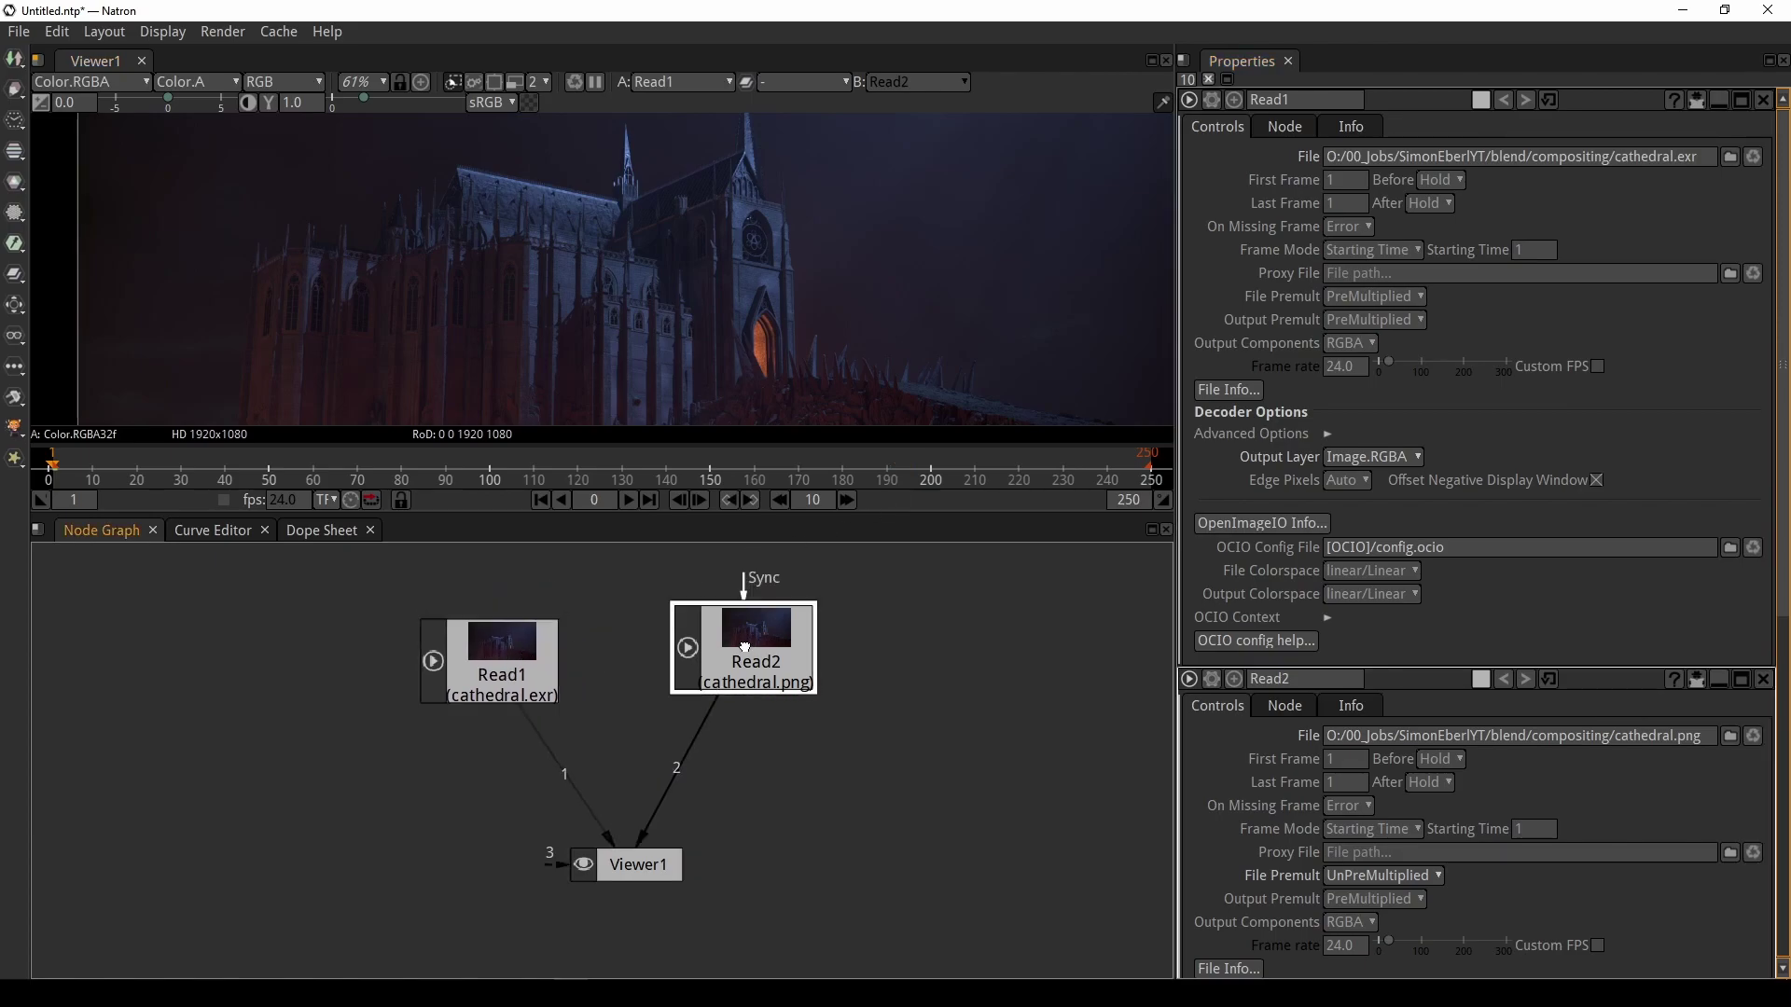
{"action": "left_click_drag", "start_coordinate": [746, 644], "coordinate": [728, 673]}
{"action": "mouse_move", "coordinate": [504, 672]}
{"action": "left_mouse_down"}
{"action": "mouse_move", "coordinate": [545, 661]}
{"action": "mouse_move", "coordinate": [494, 677]}
{"action": "left_mouse_up"}
{"action": "left_click_drag", "start_coordinate": [737, 660], "coordinate": [734, 648]}
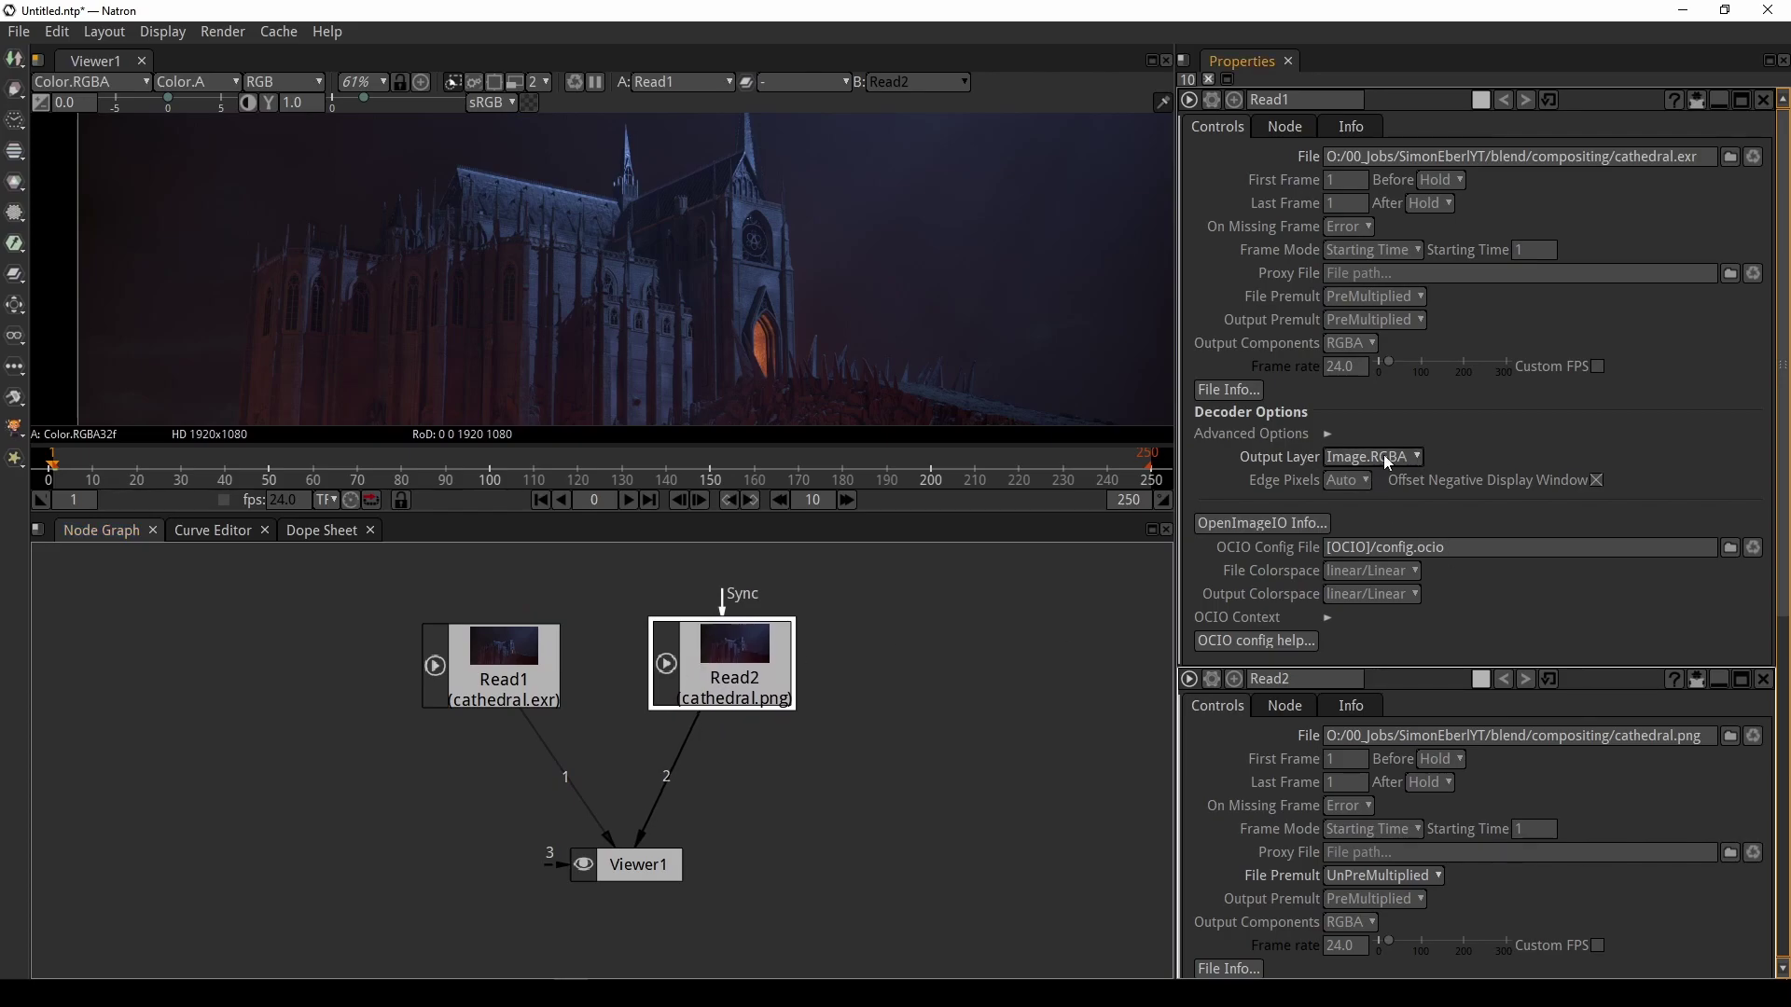
Enlarge the viewer pane and turn on the W-Under wipe between cathedral.exr and cathedral.png, framing the cathedral's upper part
{"action": "scroll", "coordinate": [686, 671], "scroll_direction": "down", "scroll_amount": 3}
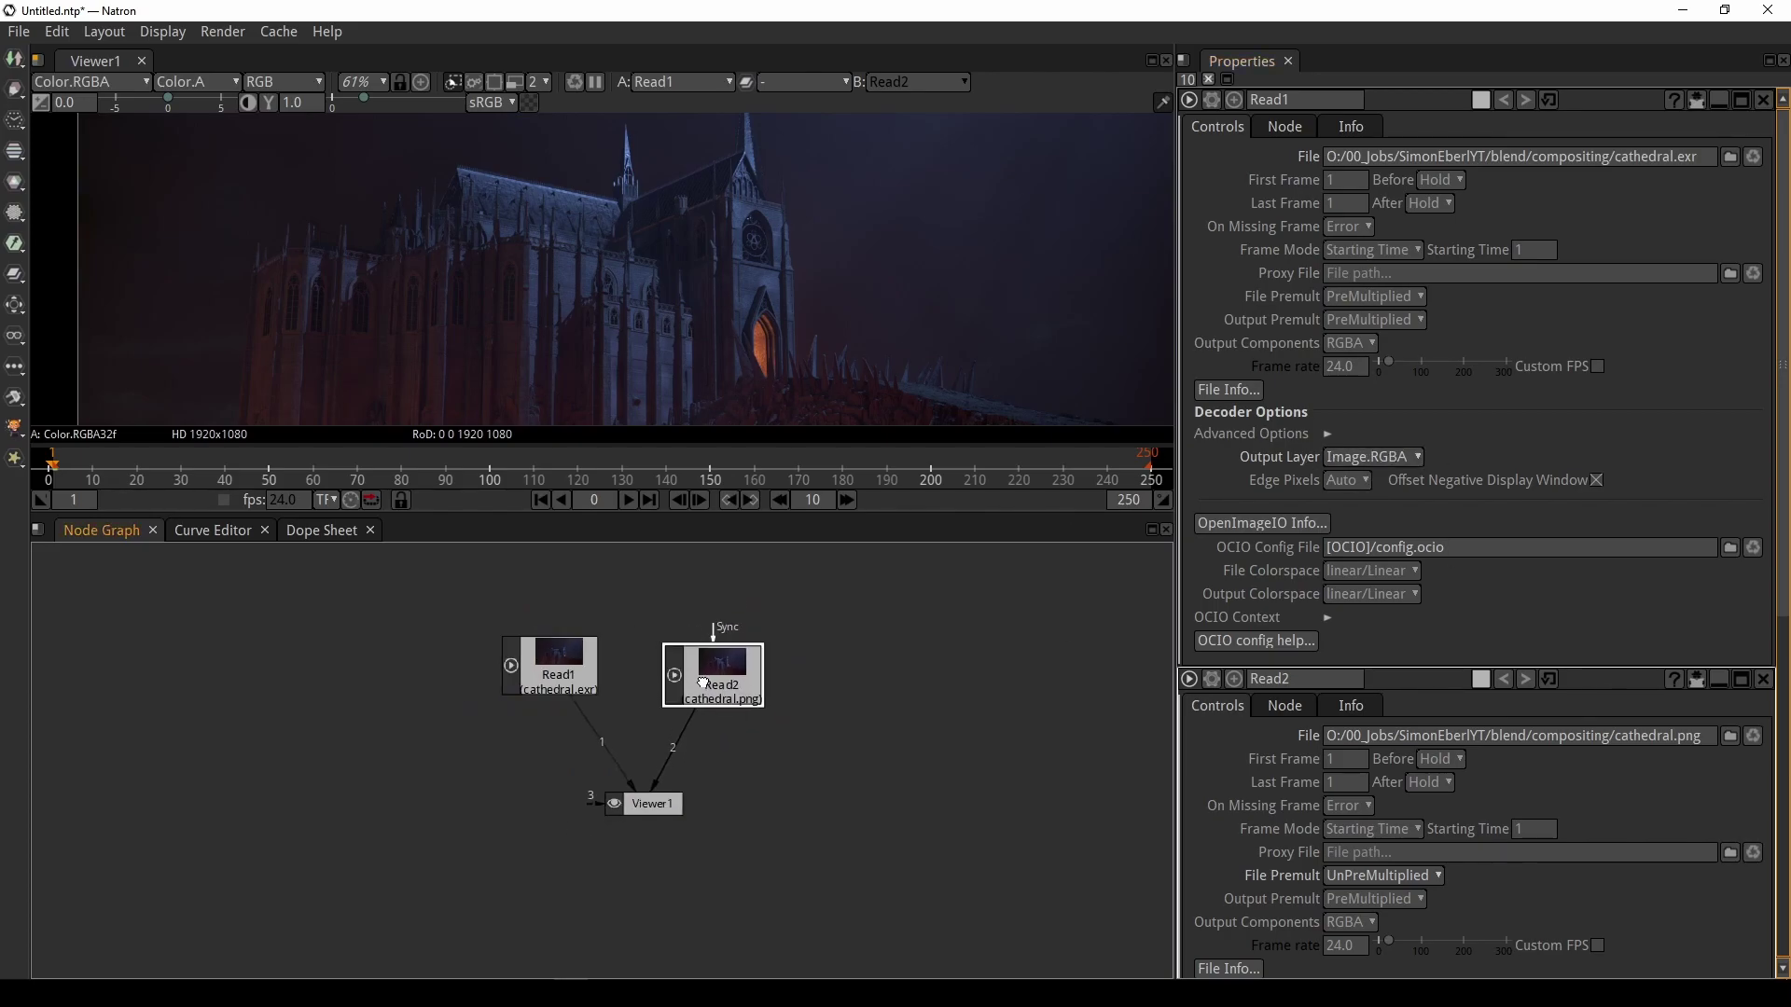
{"action": "scroll", "coordinate": [726, 298], "scroll_direction": "up", "scroll_amount": 3}
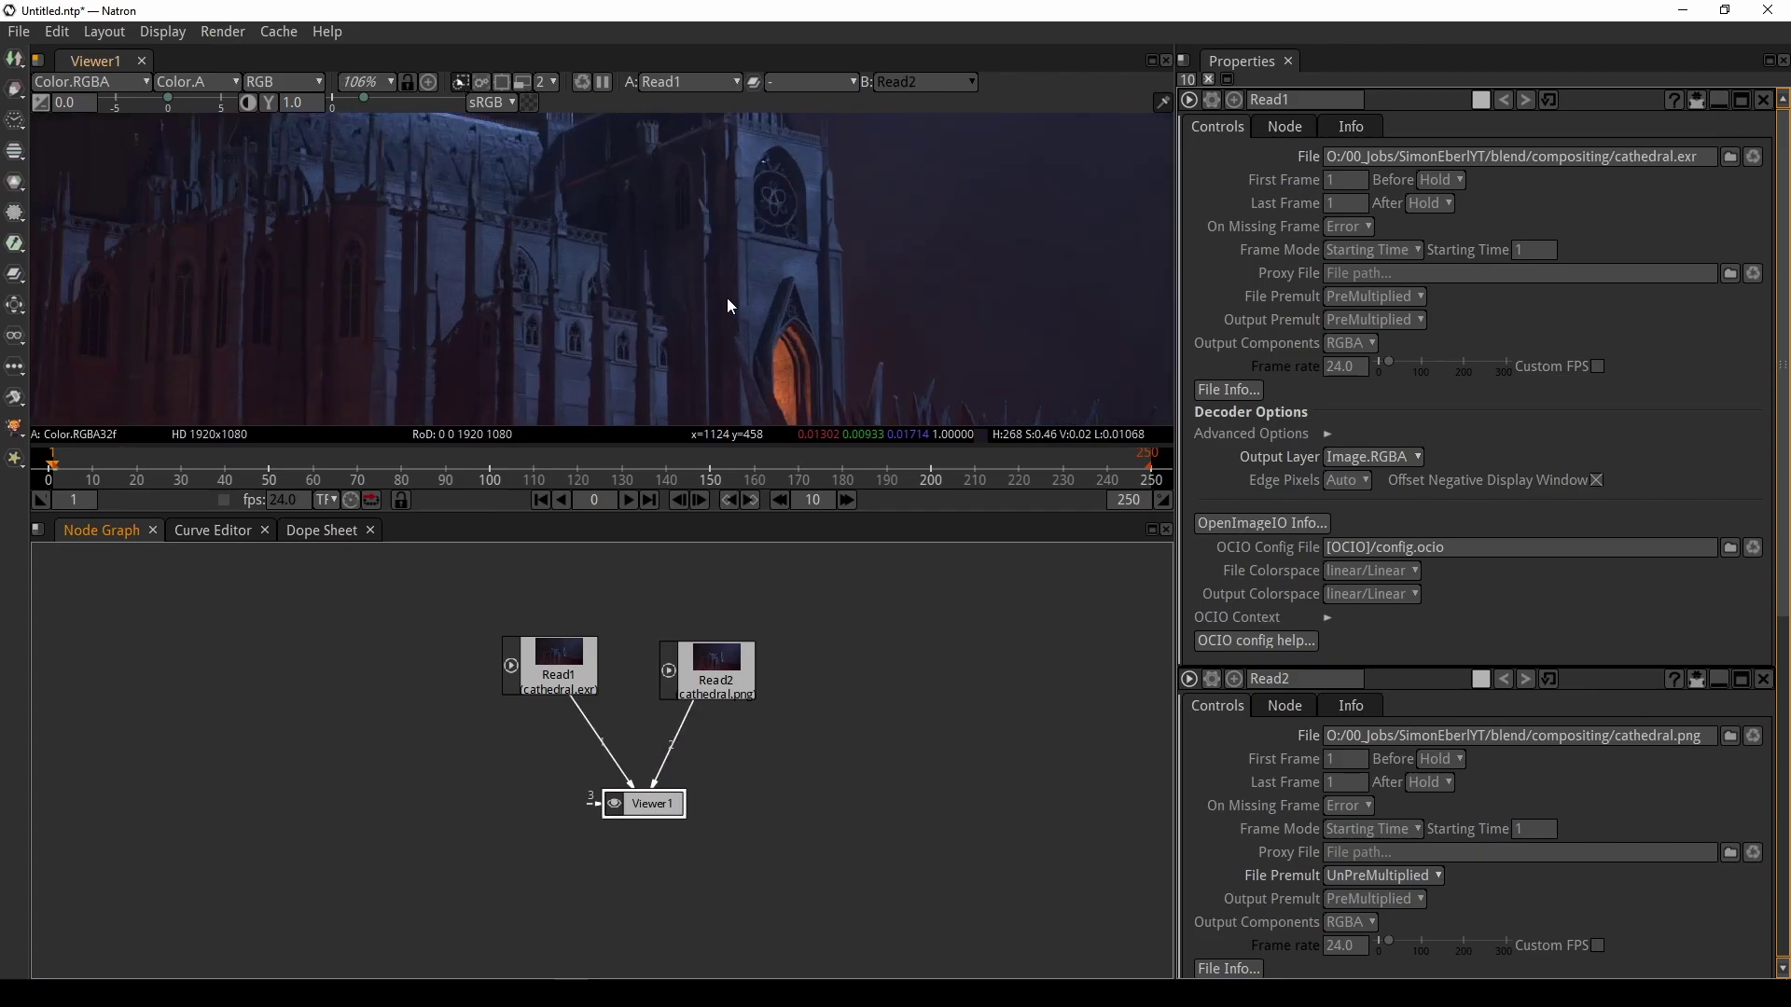
{"action": "left_click_drag", "start_coordinate": [729, 291], "coordinate": [769, 298]}
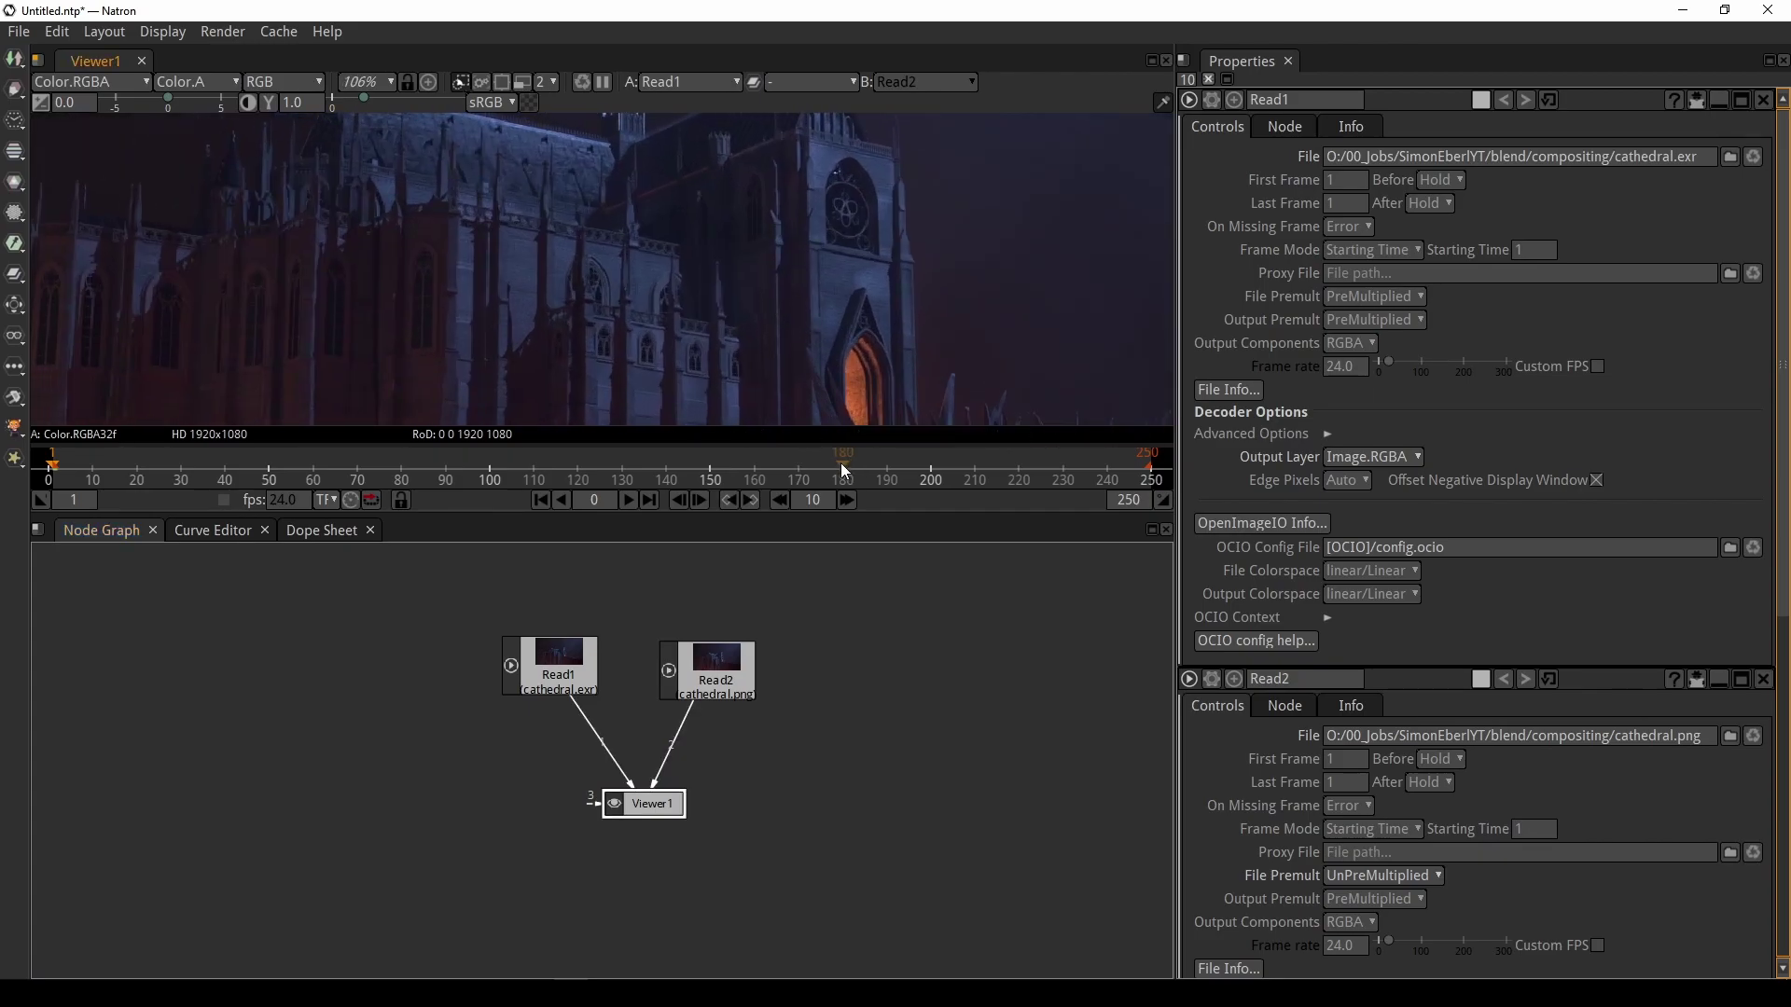
{"action": "left_click_drag", "start_coordinate": [884, 525], "coordinate": [851, 669]}
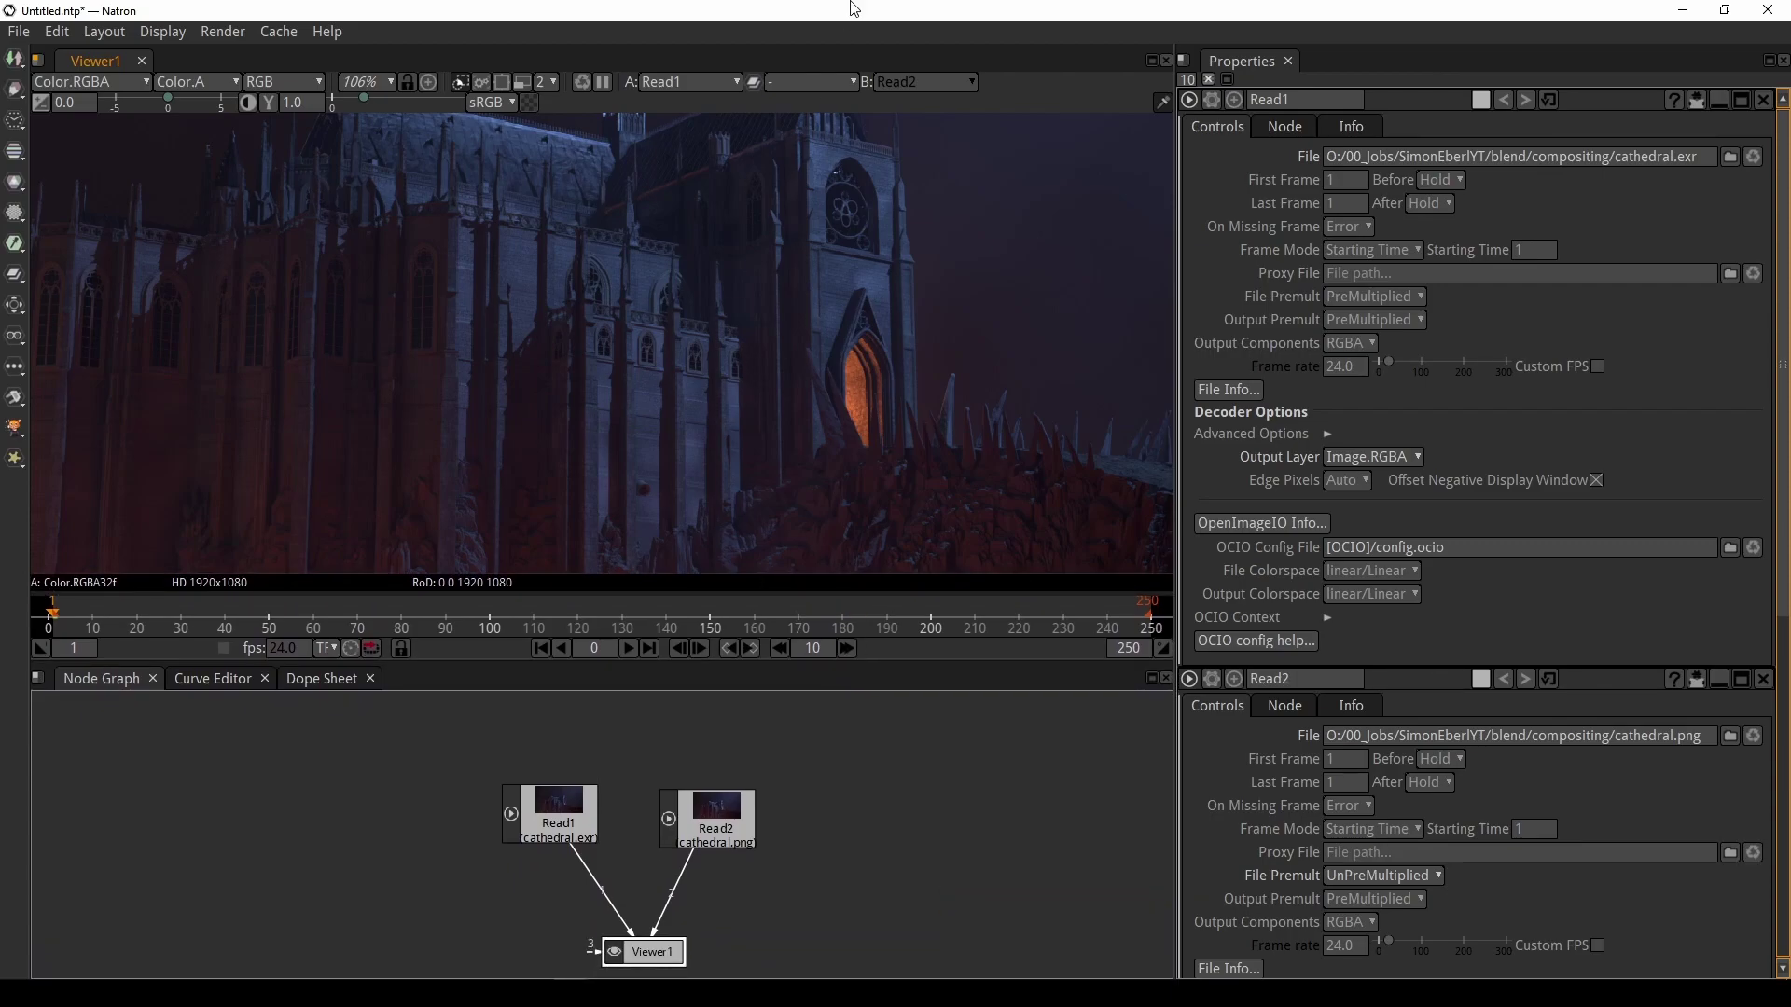
{"action": "key", "text": "w"}
{"action": "left_click_drag", "start_coordinate": [651, 306], "coordinate": [772, 468]}
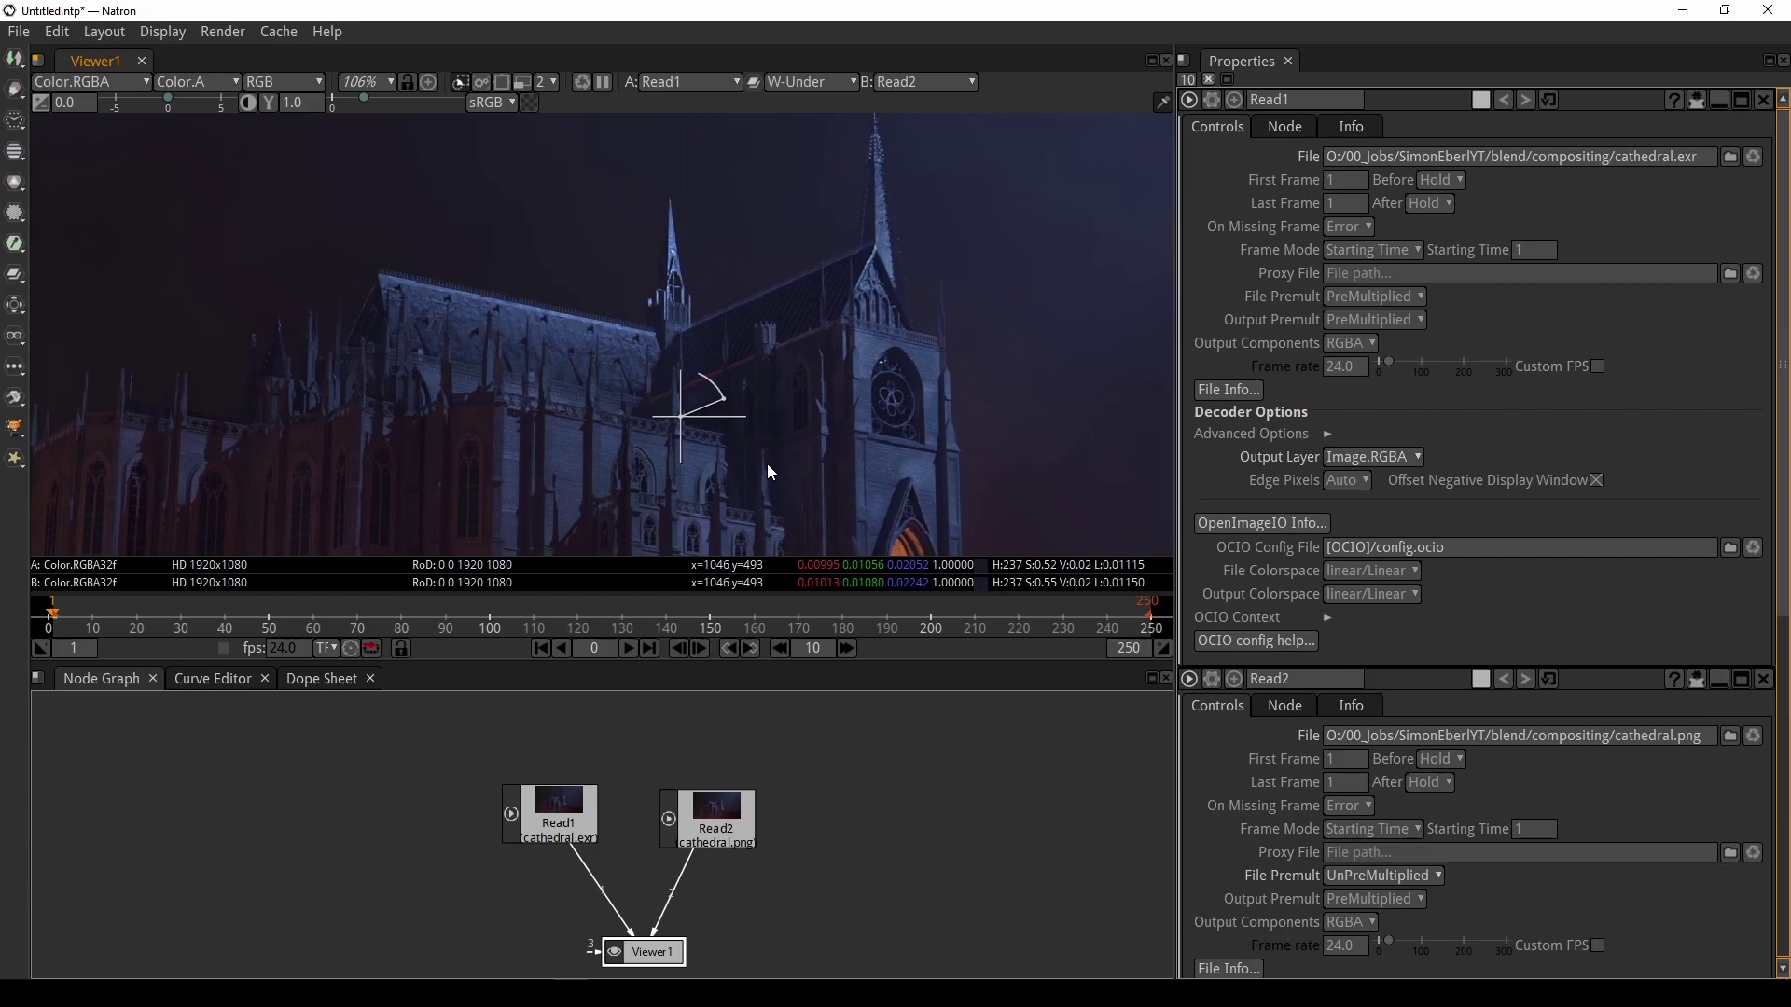
{"action": "left_click_drag", "start_coordinate": [758, 357], "coordinate": [764, 420]}
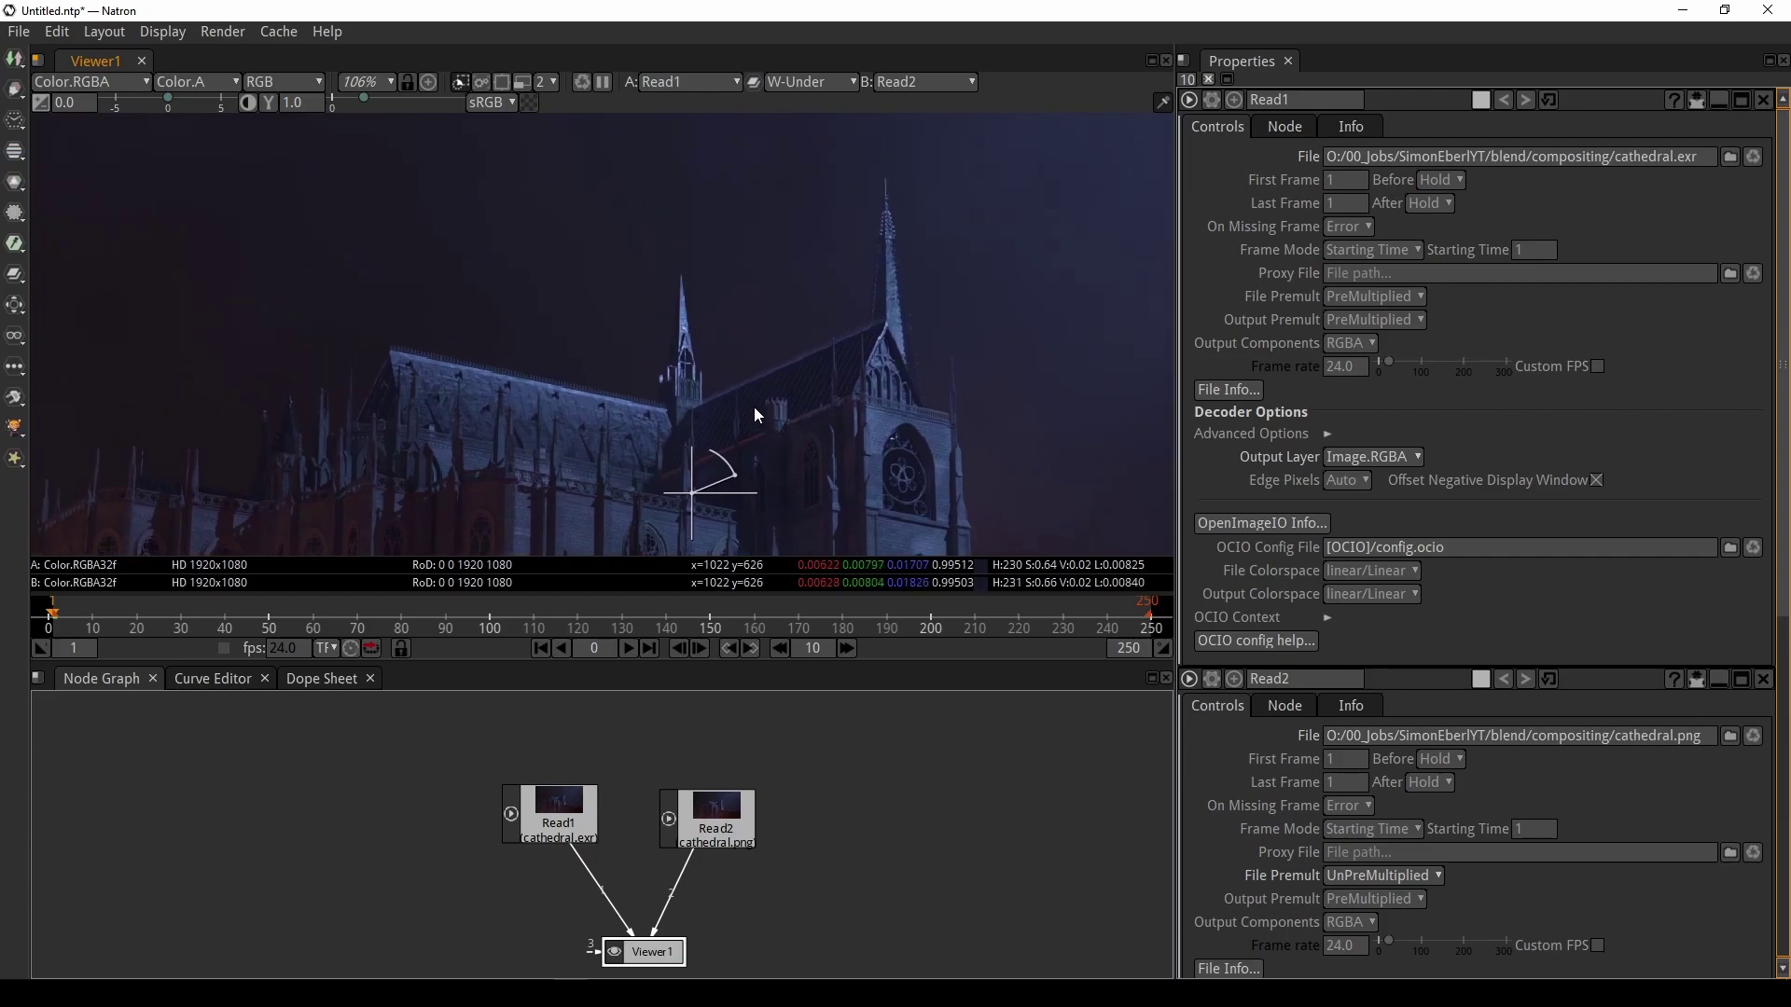
Move the wipe centre across the cathedral's roof and small spire to compare the EXR and PNG renders up close
{"action": "left_click_drag", "start_coordinate": [692, 492], "coordinate": [714, 400]}
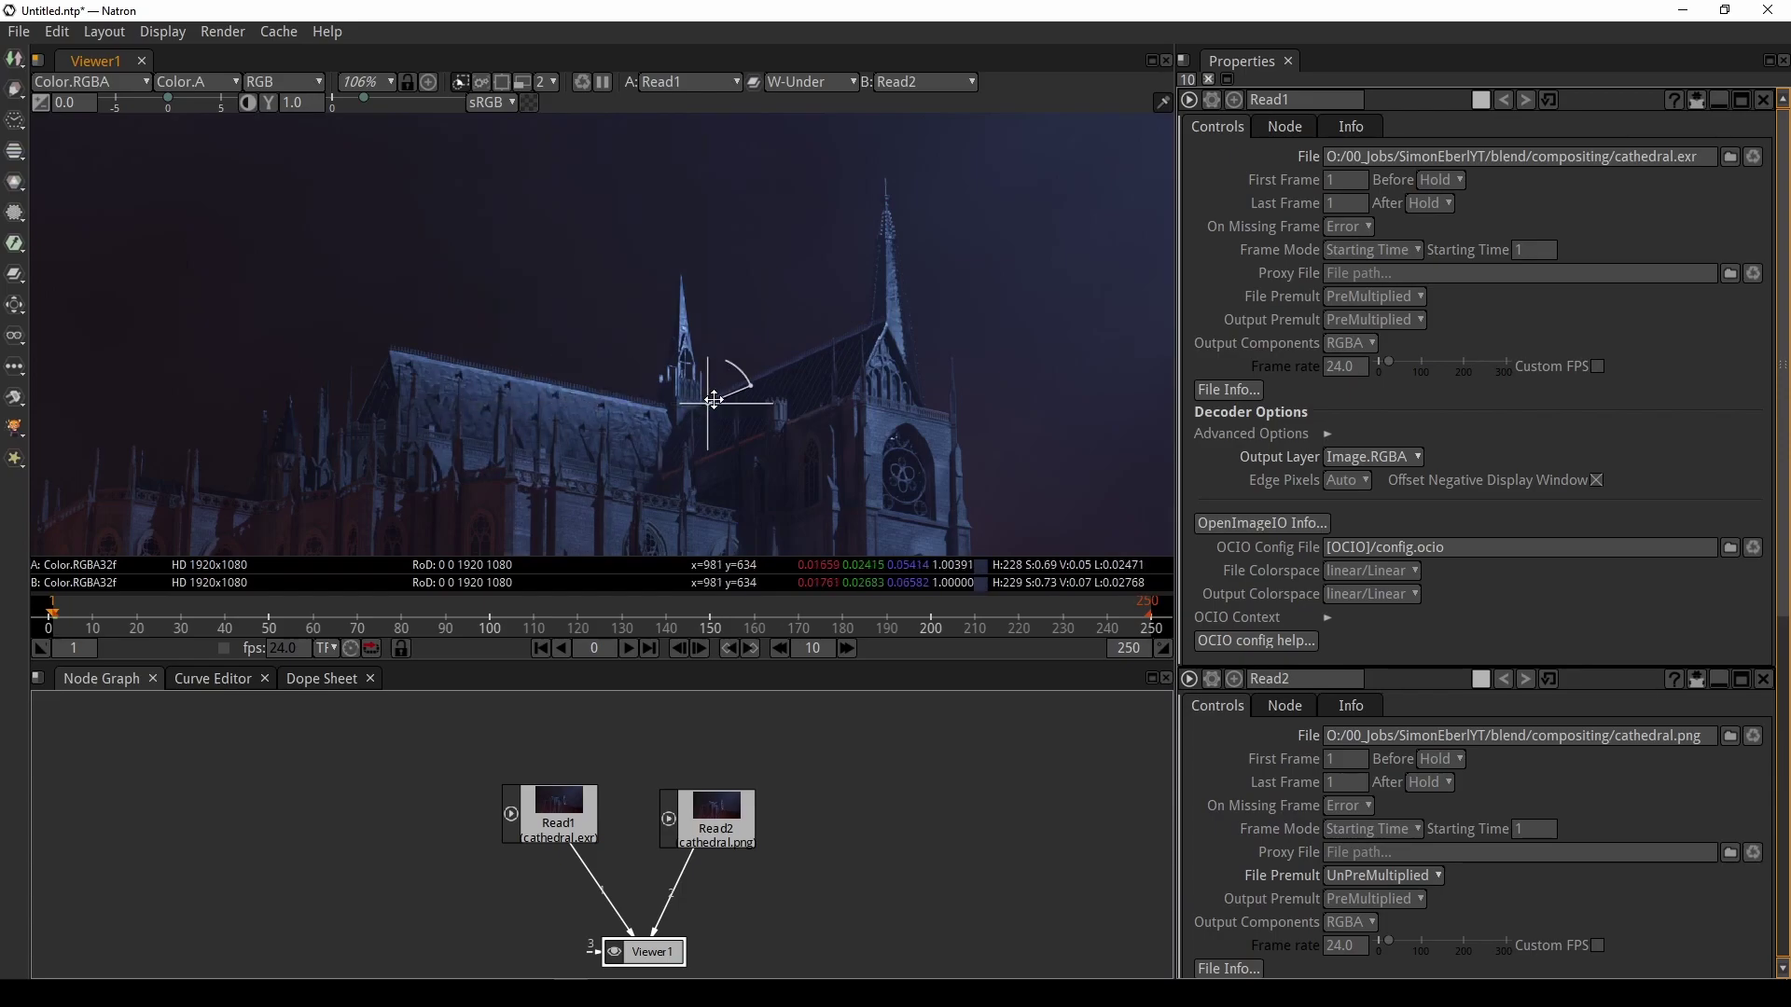
{"action": "left_click_drag", "start_coordinate": [713, 400], "coordinate": [742, 377]}
{"action": "left_click", "coordinate": [537, 800]}
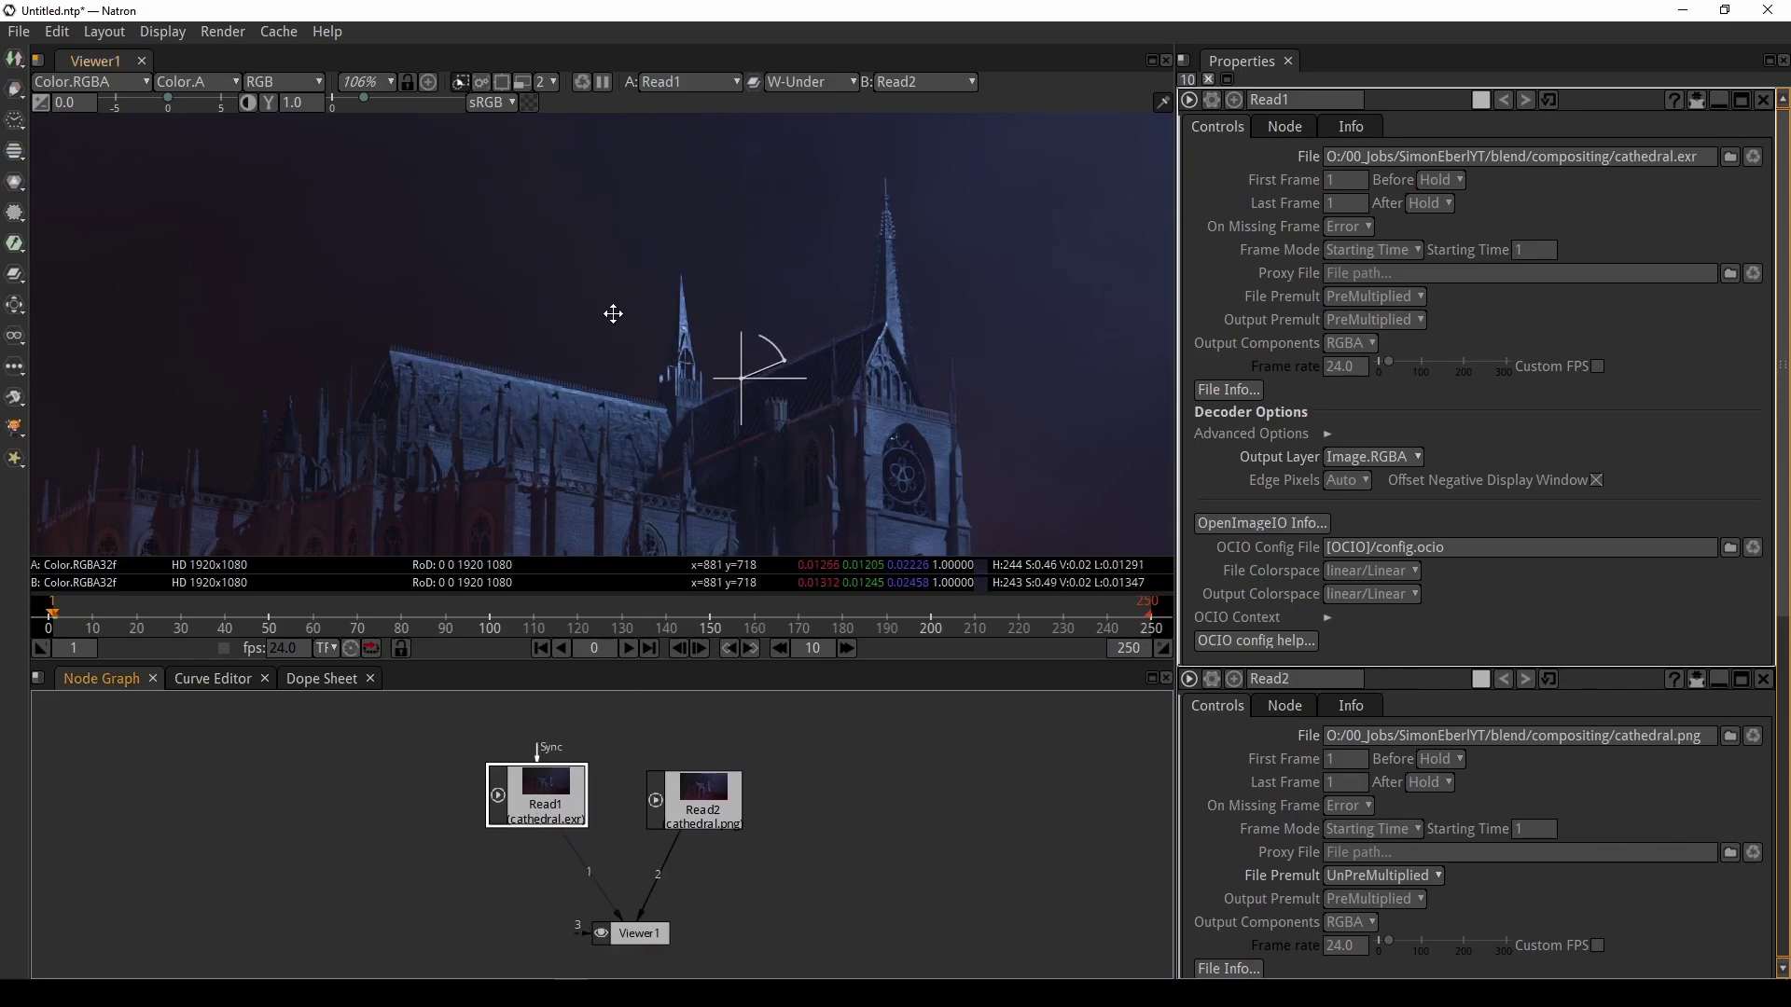
{"action": "left_click_drag", "start_coordinate": [746, 377], "coordinate": [700, 378]}
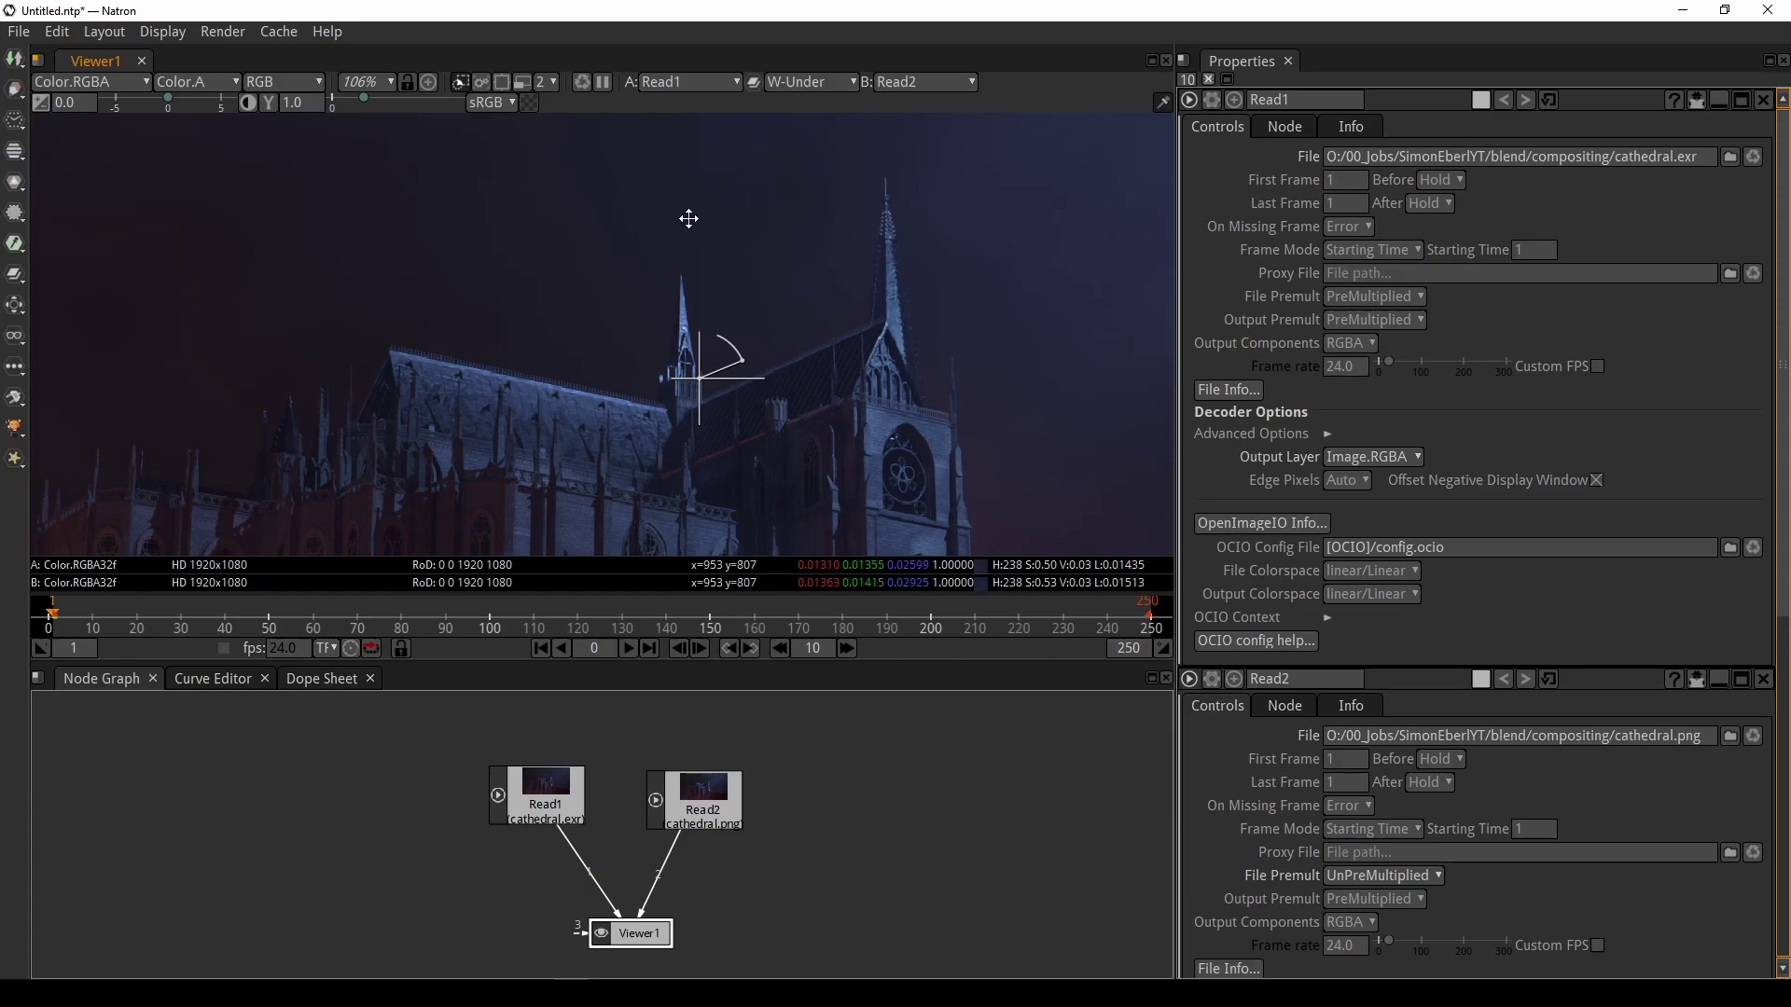
{"action": "left_click_drag", "start_coordinate": [699, 378], "coordinate": [670, 330]}
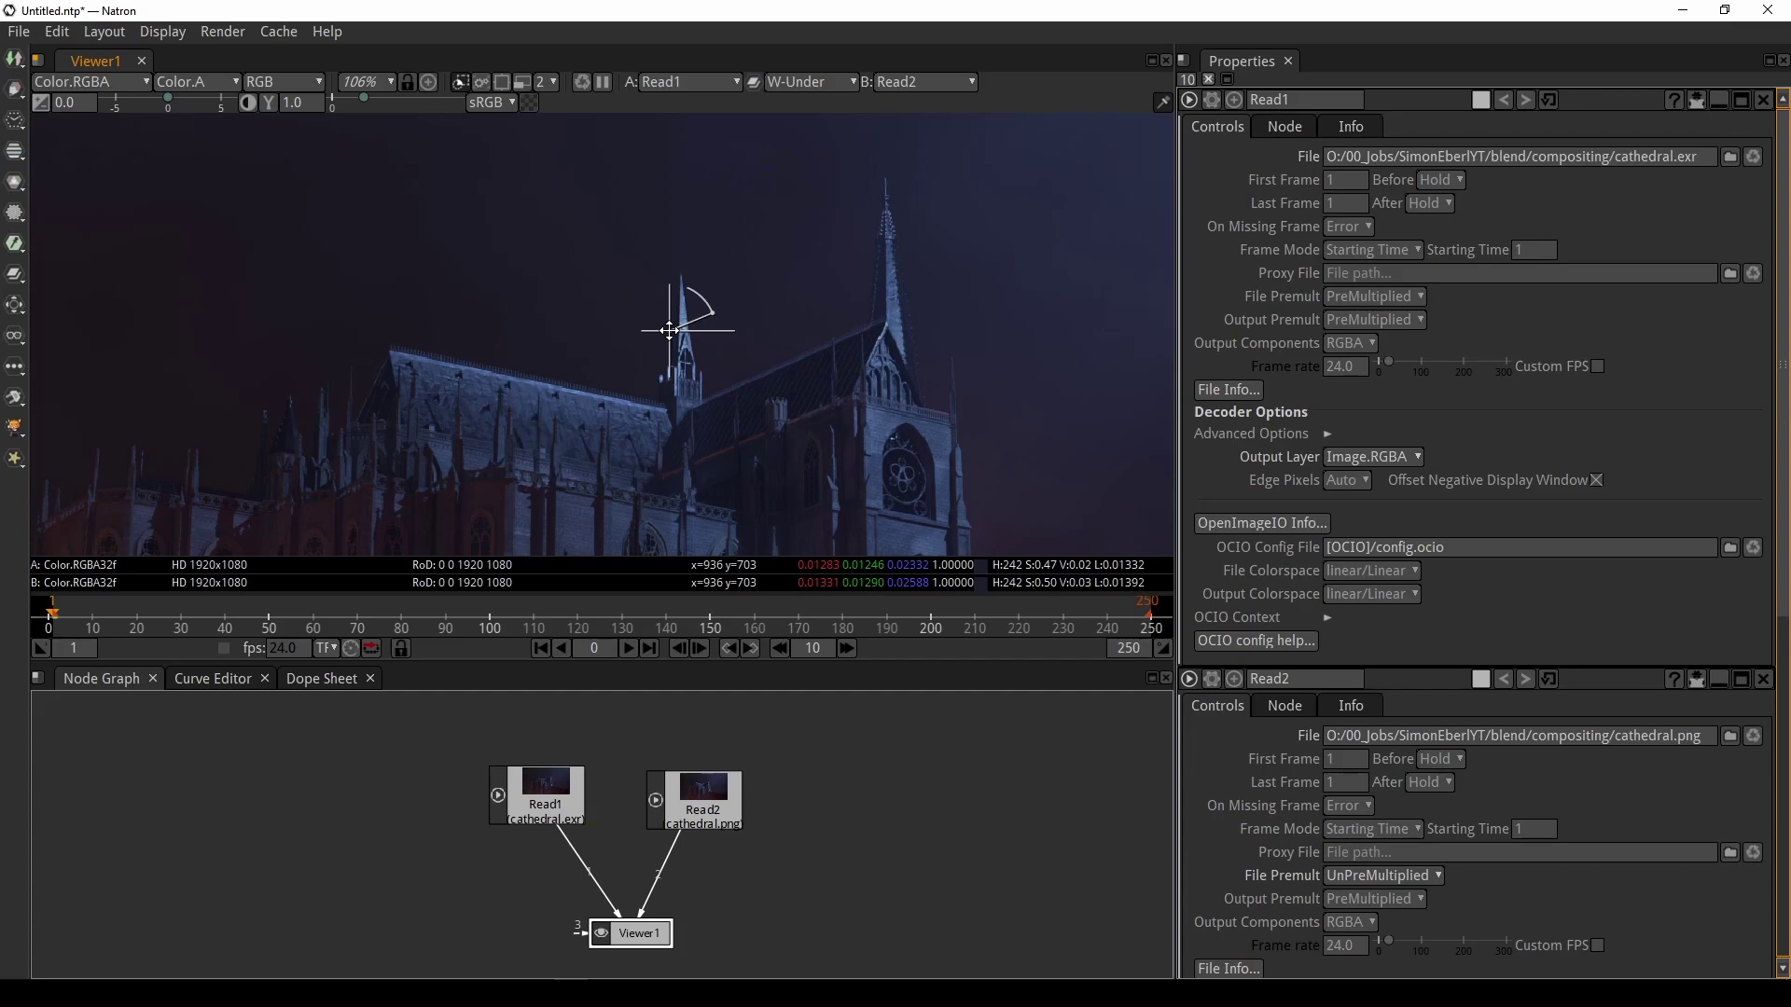
{"action": "mouse_move", "coordinate": [670, 330]}
{"action": "left_mouse_down"}
{"action": "mouse_move", "coordinate": [699, 299]}
{"action": "mouse_move", "coordinate": [682, 321]}
{"action": "left_mouse_up"}
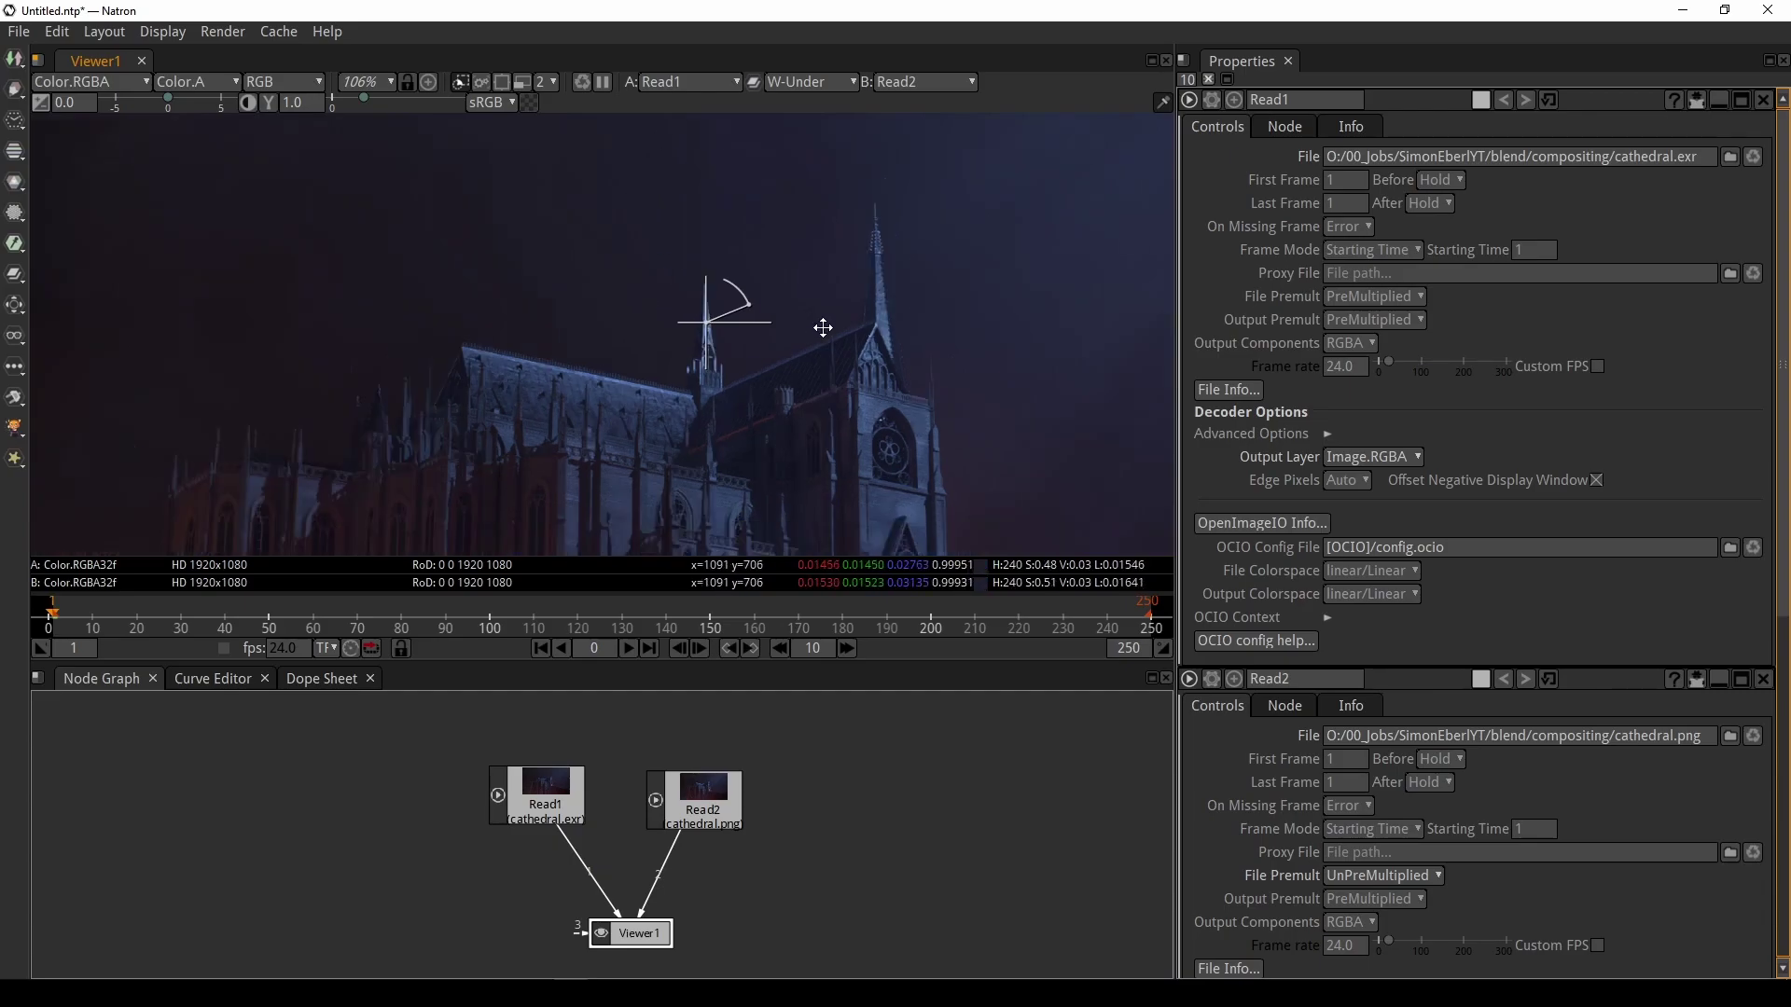
{"action": "scroll", "coordinate": [823, 327], "scroll_direction": "down", "scroll_amount": 6}
{"action": "scroll", "coordinate": [823, 328], "scroll_direction": "up", "scroll_amount": 15}
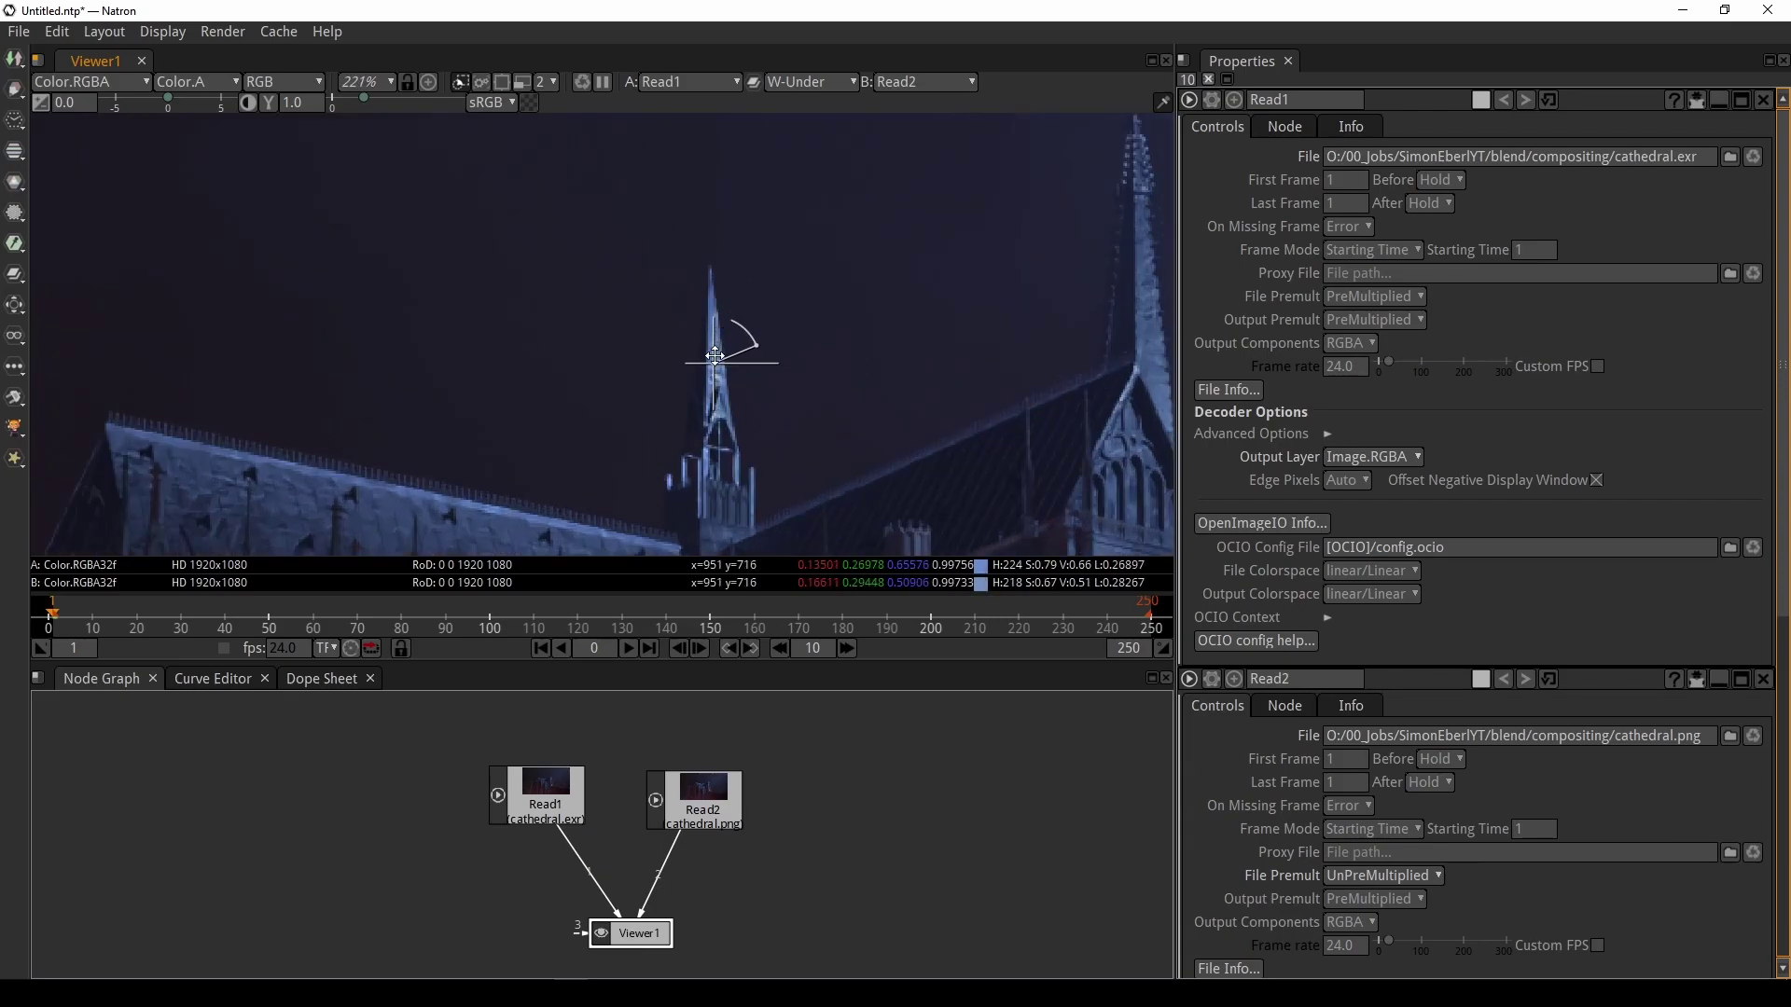
{"action": "left_click_drag", "start_coordinate": [713, 362], "coordinate": [711, 360]}
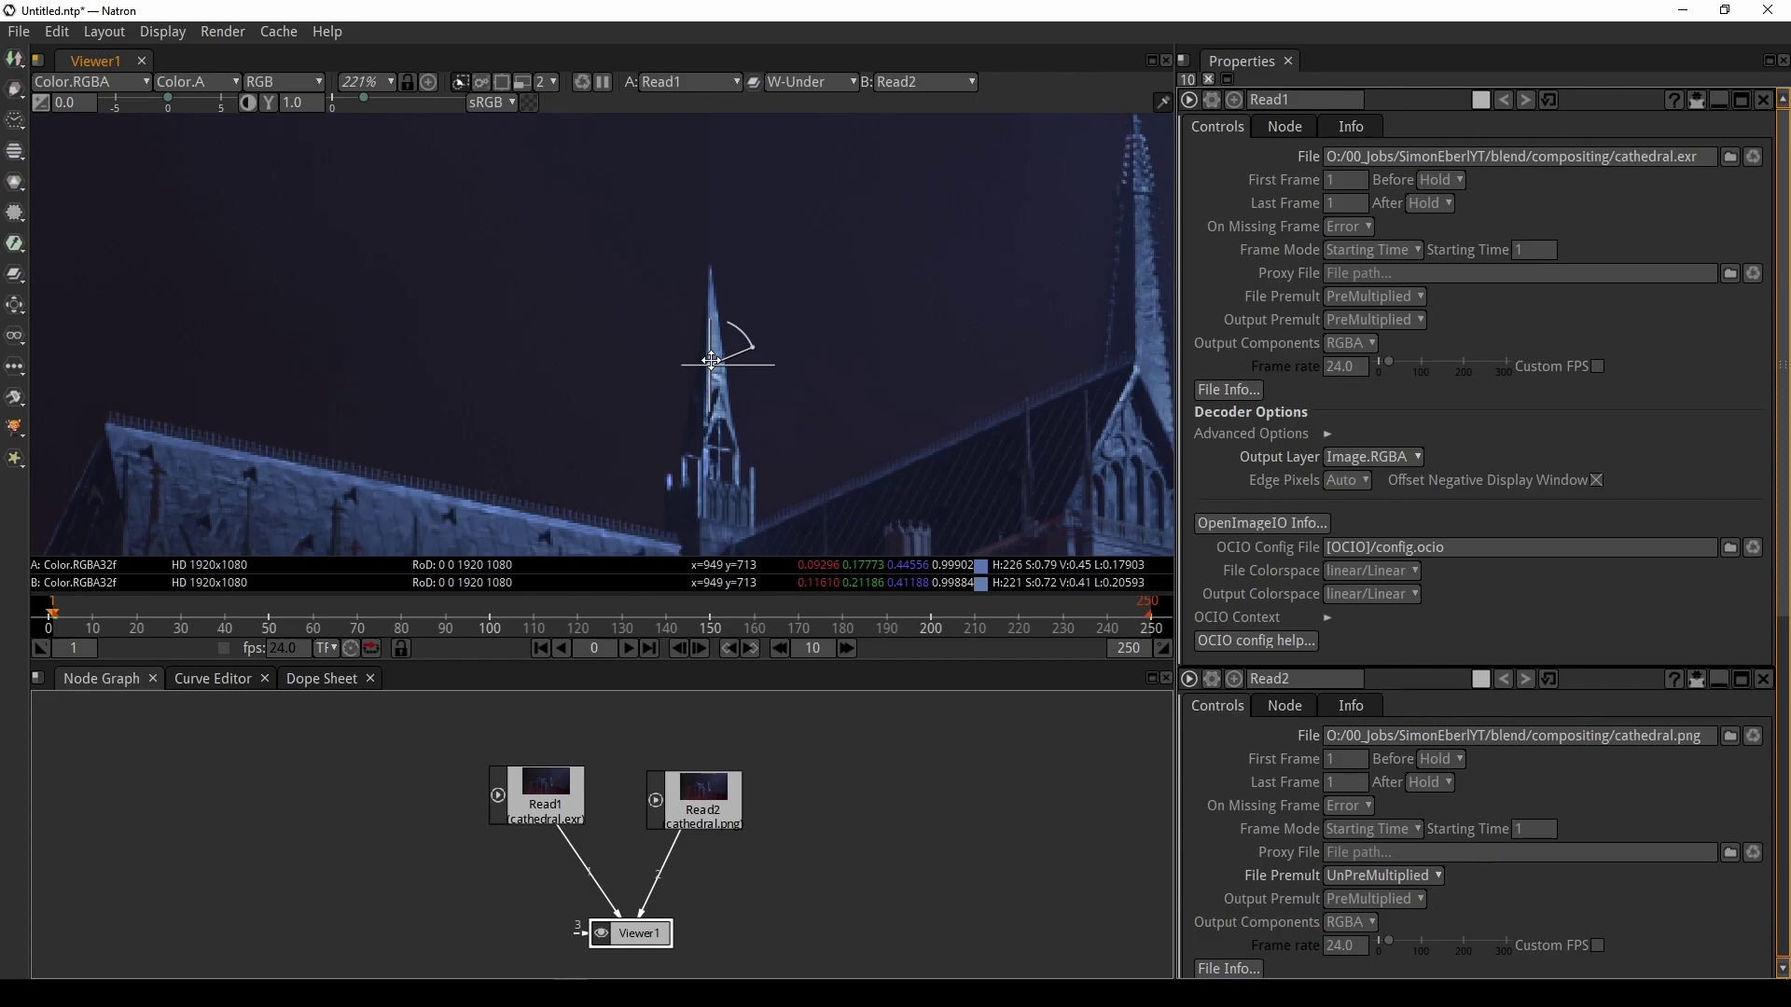
{"action": "left_click_drag", "start_coordinate": [710, 360], "coordinate": [709, 356]}
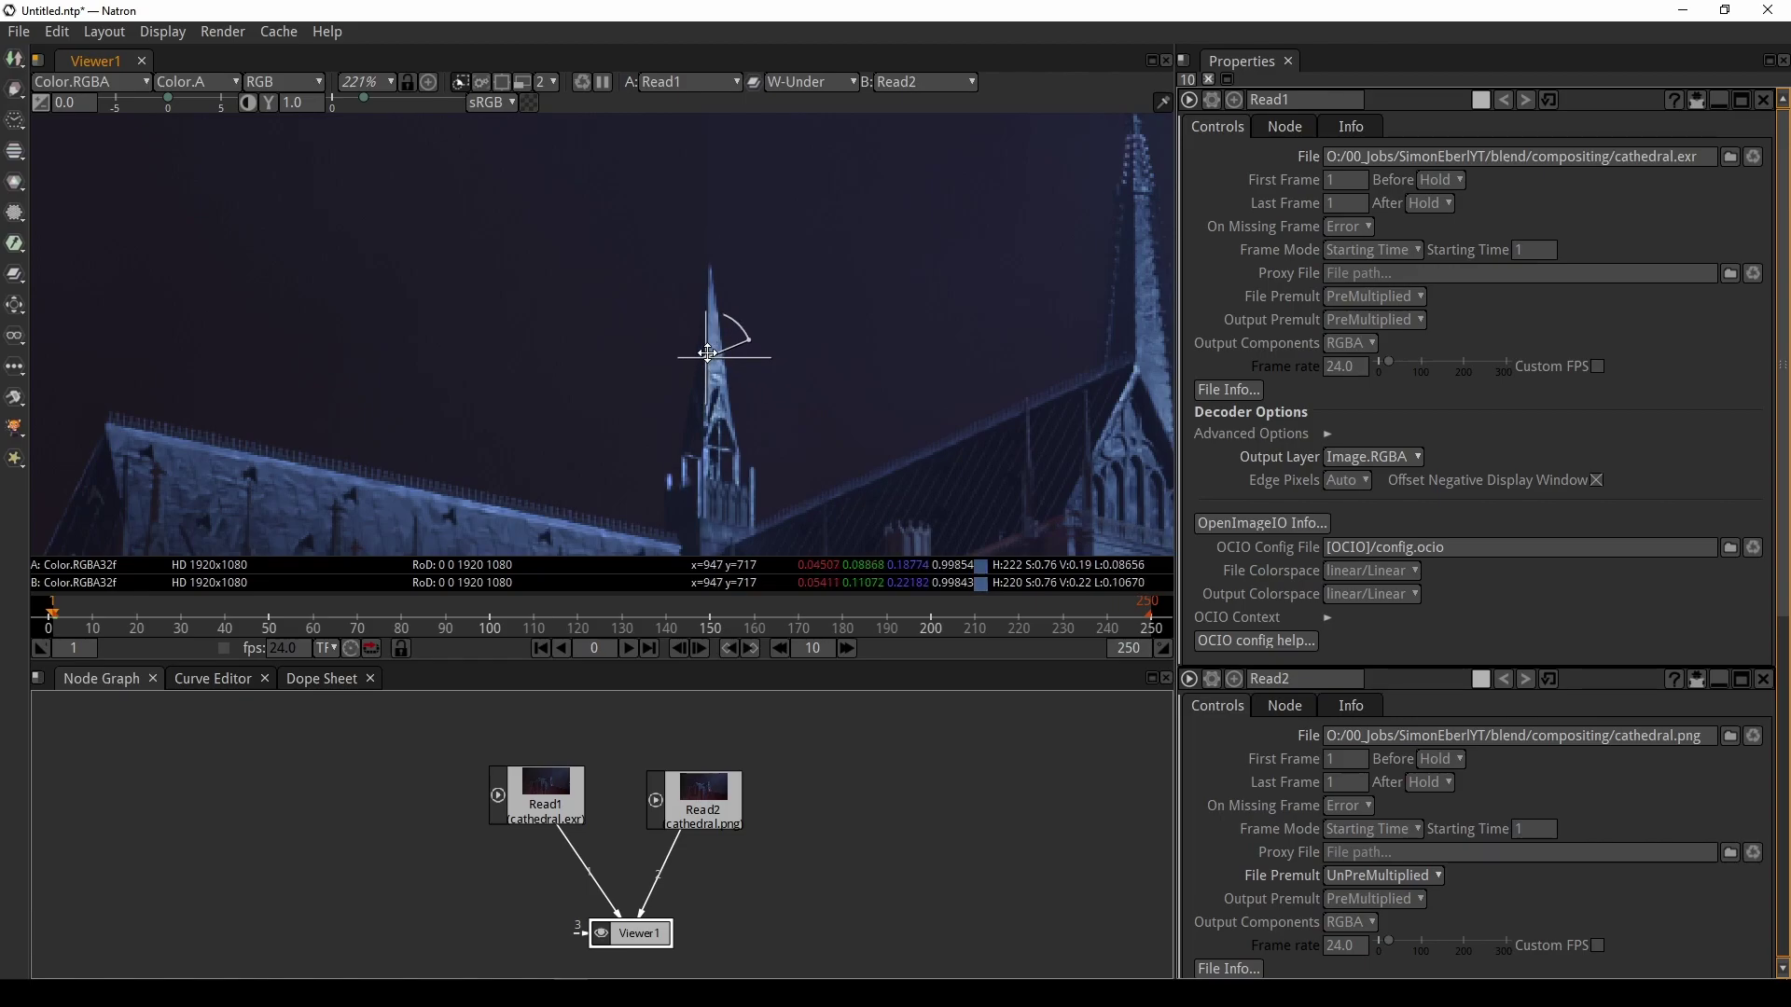
Spread the two Read nodes wide apart above Viewer1, making room for more nodes on the branches
{"action": "left_click_drag", "start_coordinate": [606, 737], "coordinate": [701, 761]}
{"action": "scroll", "coordinate": [699, 761], "scroll_direction": "down", "scroll_amount": 3}
{"action": "mouse_move", "coordinate": [583, 759]}
{"action": "left_mouse_down"}
{"action": "mouse_move", "coordinate": [708, 792]}
{"action": "mouse_move", "coordinate": [711, 751]}
{"action": "left_mouse_up"}
{"action": "scroll", "coordinate": [652, 788], "scroll_direction": "up", "scroll_amount": 3}
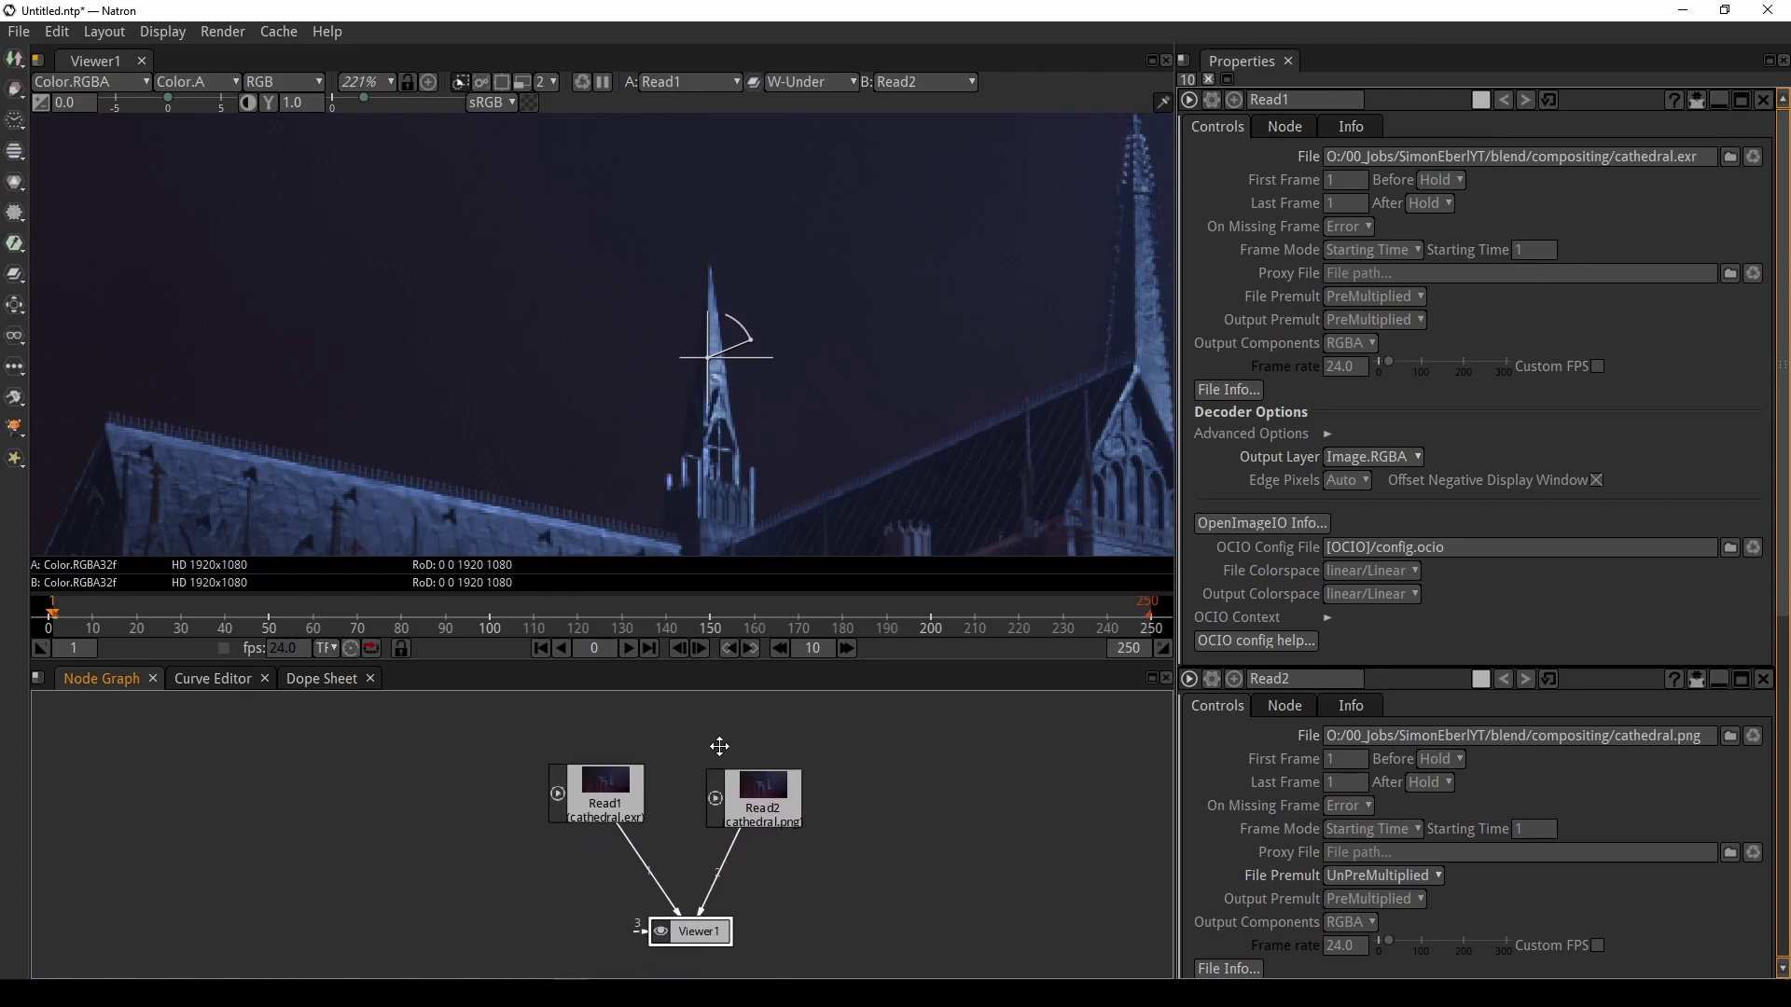
{"action": "left_click", "coordinate": [602, 788]}
{"action": "left_click_drag", "start_coordinate": [601, 788], "coordinate": [571, 767]}
{"action": "left_click_drag", "start_coordinate": [763, 797], "coordinate": [833, 765]}
{"action": "mouse_move", "coordinate": [666, 768]}
{"action": "left_mouse_down"}
{"action": "mouse_move", "coordinate": [675, 836]}
{"action": "mouse_move", "coordinate": [585, 761]}
{"action": "mouse_move", "coordinate": [676, 750]}
{"action": "mouse_move", "coordinate": [694, 767]}
{"action": "mouse_move", "coordinate": [575, 757]}
{"action": "mouse_move", "coordinate": [573, 779]}
{"action": "left_mouse_up"}
{"action": "scroll", "coordinate": [667, 839], "scroll_direction": "down", "scroll_amount": 1}
{"action": "left_click_drag", "start_coordinate": [777, 798], "coordinate": [823, 766]}
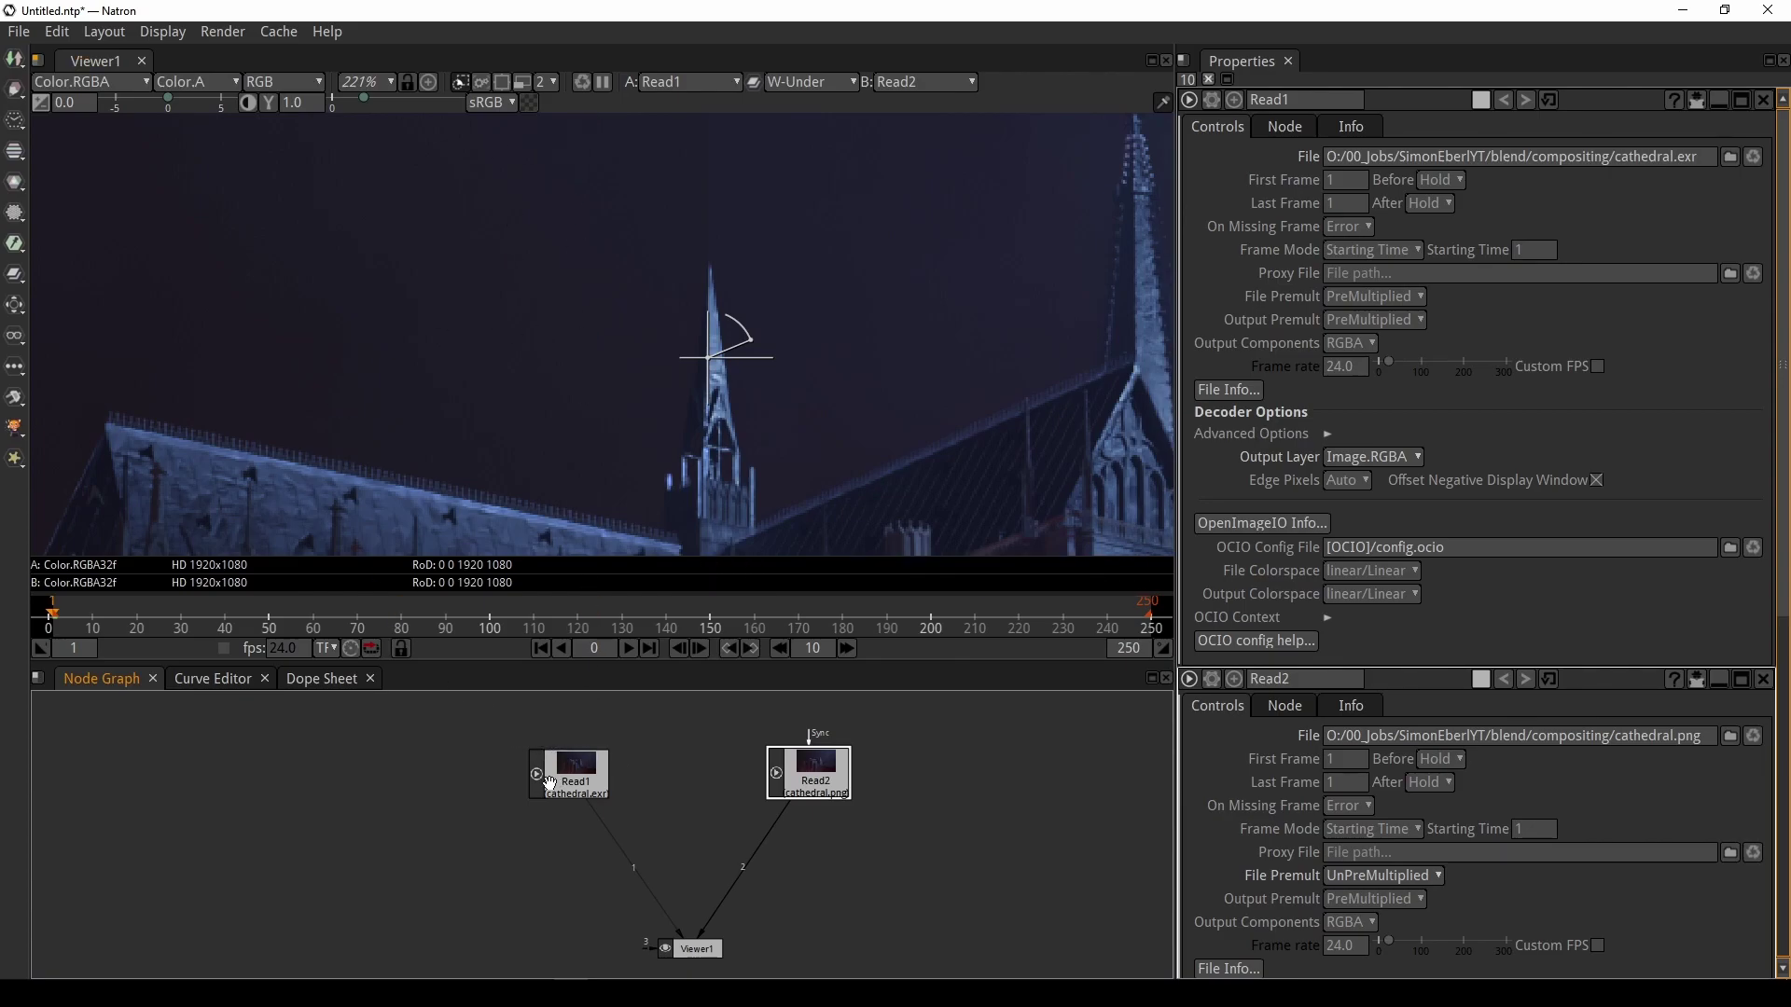
{"action": "mouse_move", "coordinate": [572, 779]}
{"action": "left_mouse_down"}
{"action": "mouse_move", "coordinate": [528, 776]}
{"action": "mouse_move", "coordinate": [584, 778]}
{"action": "mouse_move", "coordinate": [566, 775]}
{"action": "left_mouse_up"}
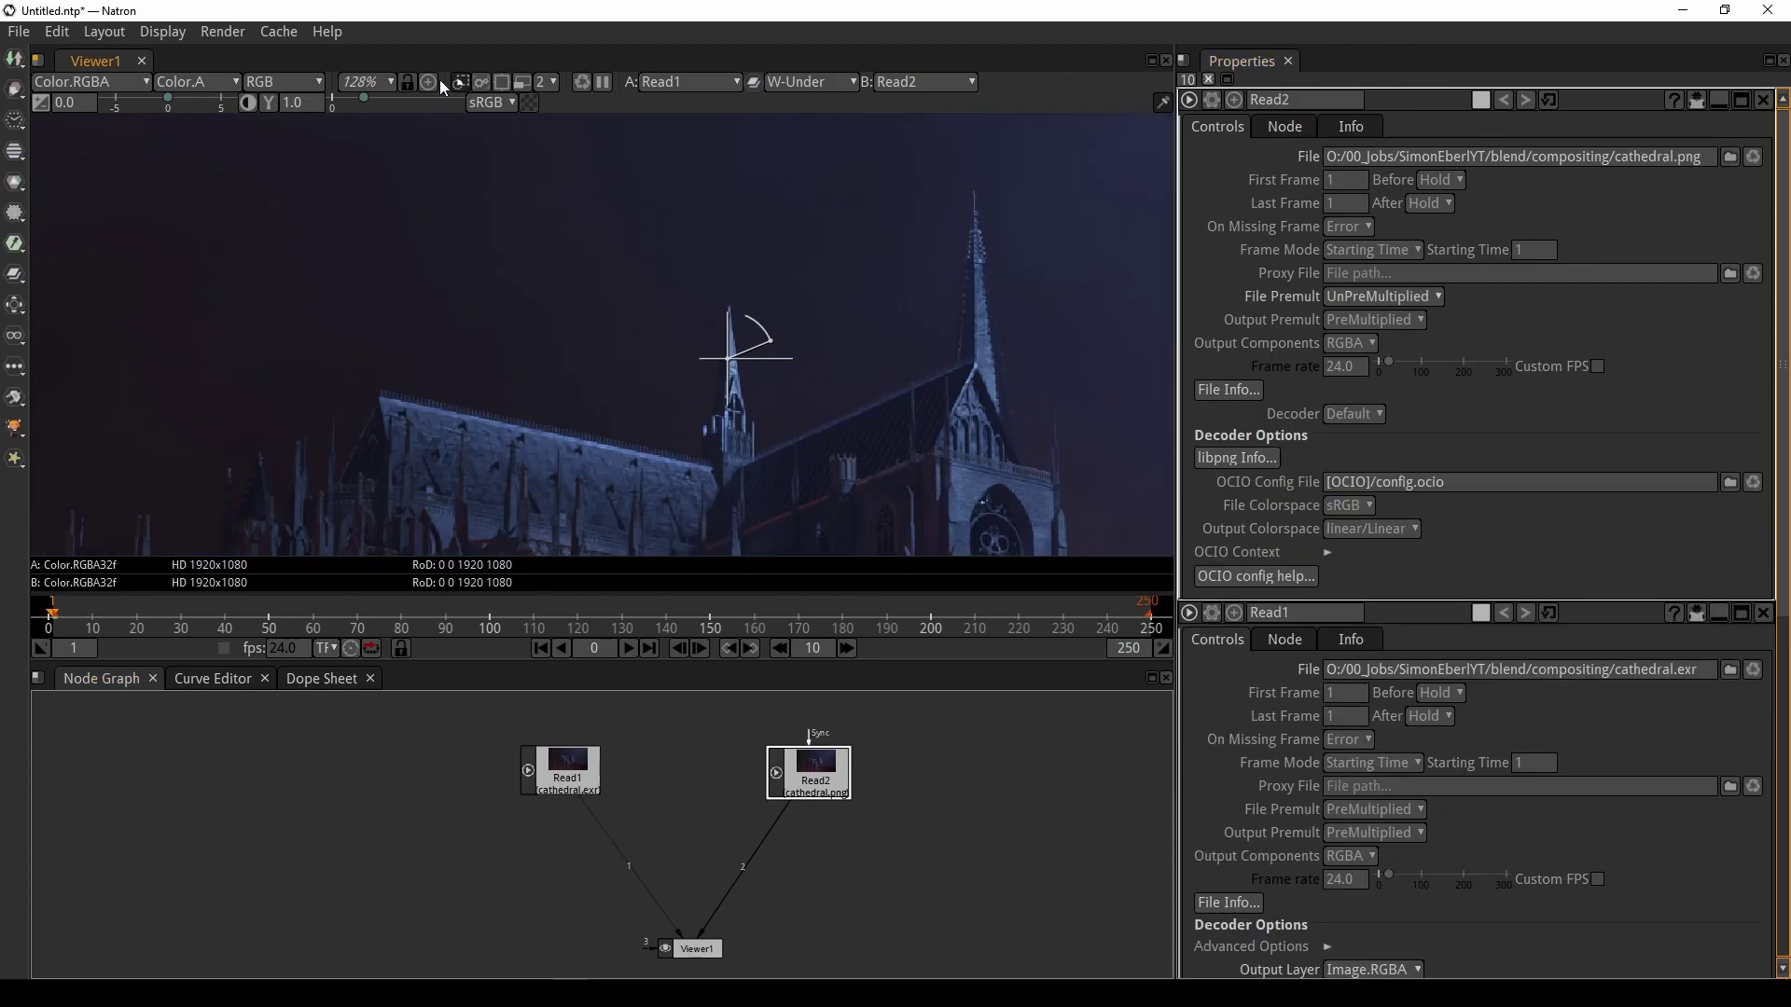
Set the viewer's display colorspace to Linear(None)
{"action": "left_click", "coordinate": [556, 758]}
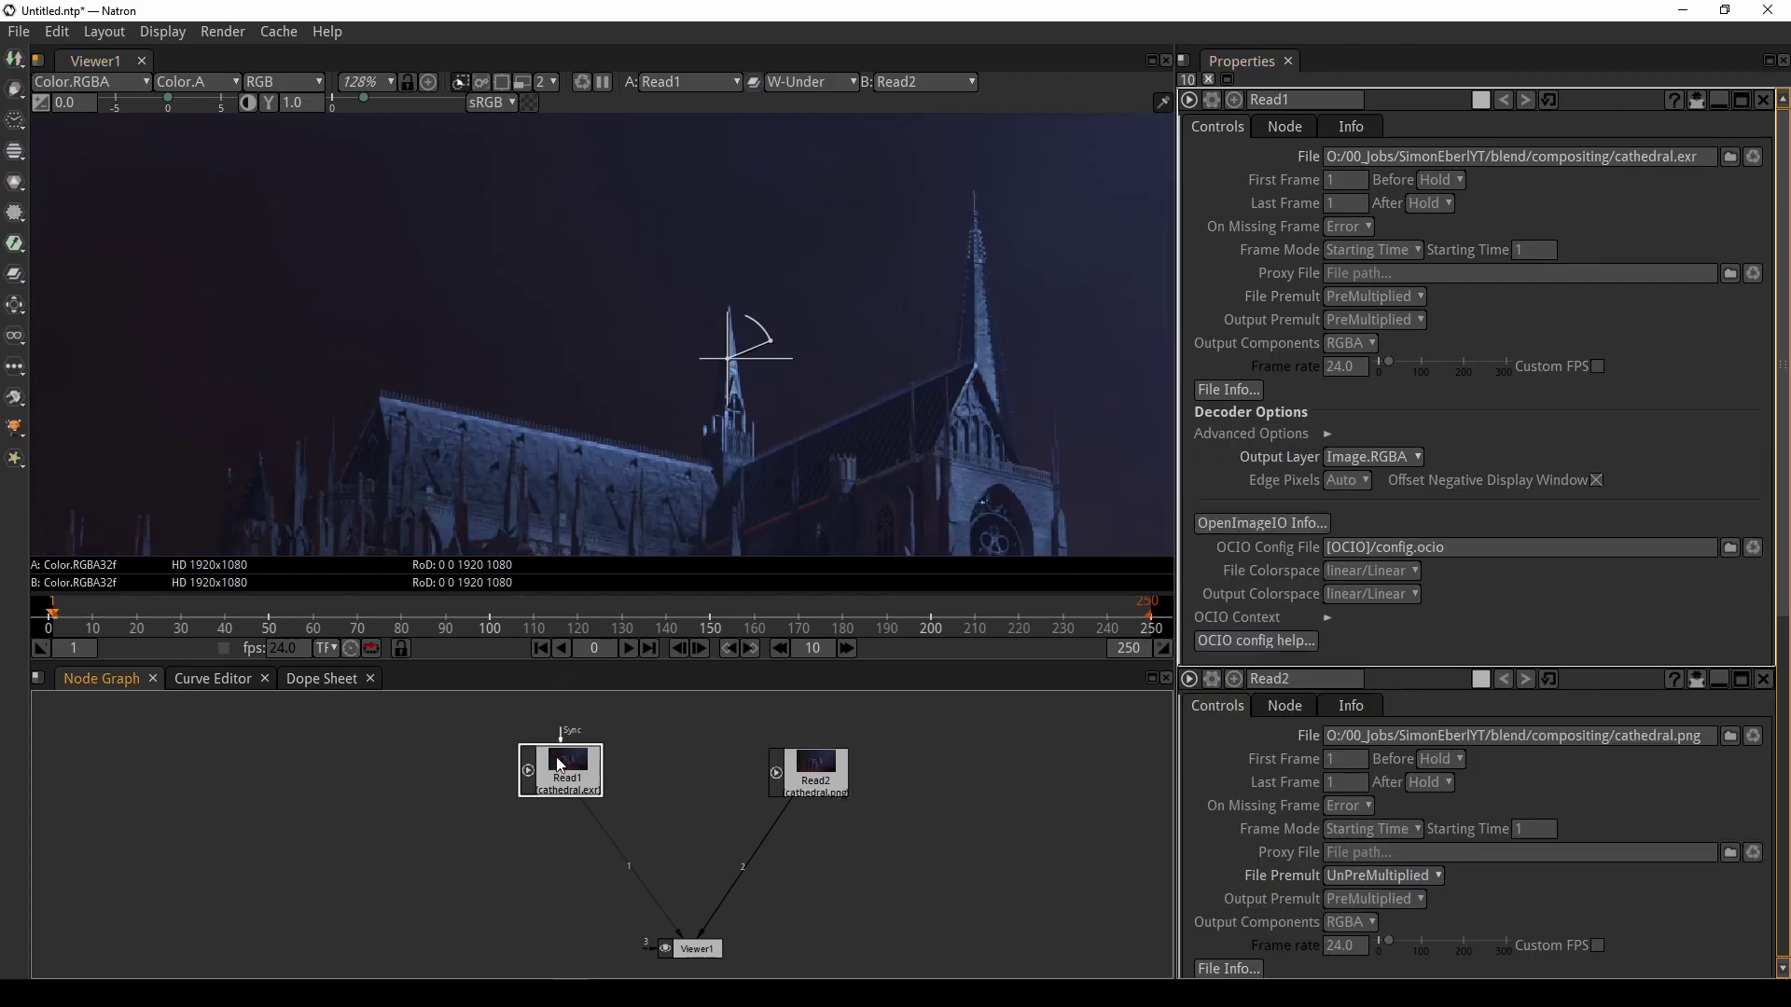
{"action": "left_click", "coordinate": [483, 105]}
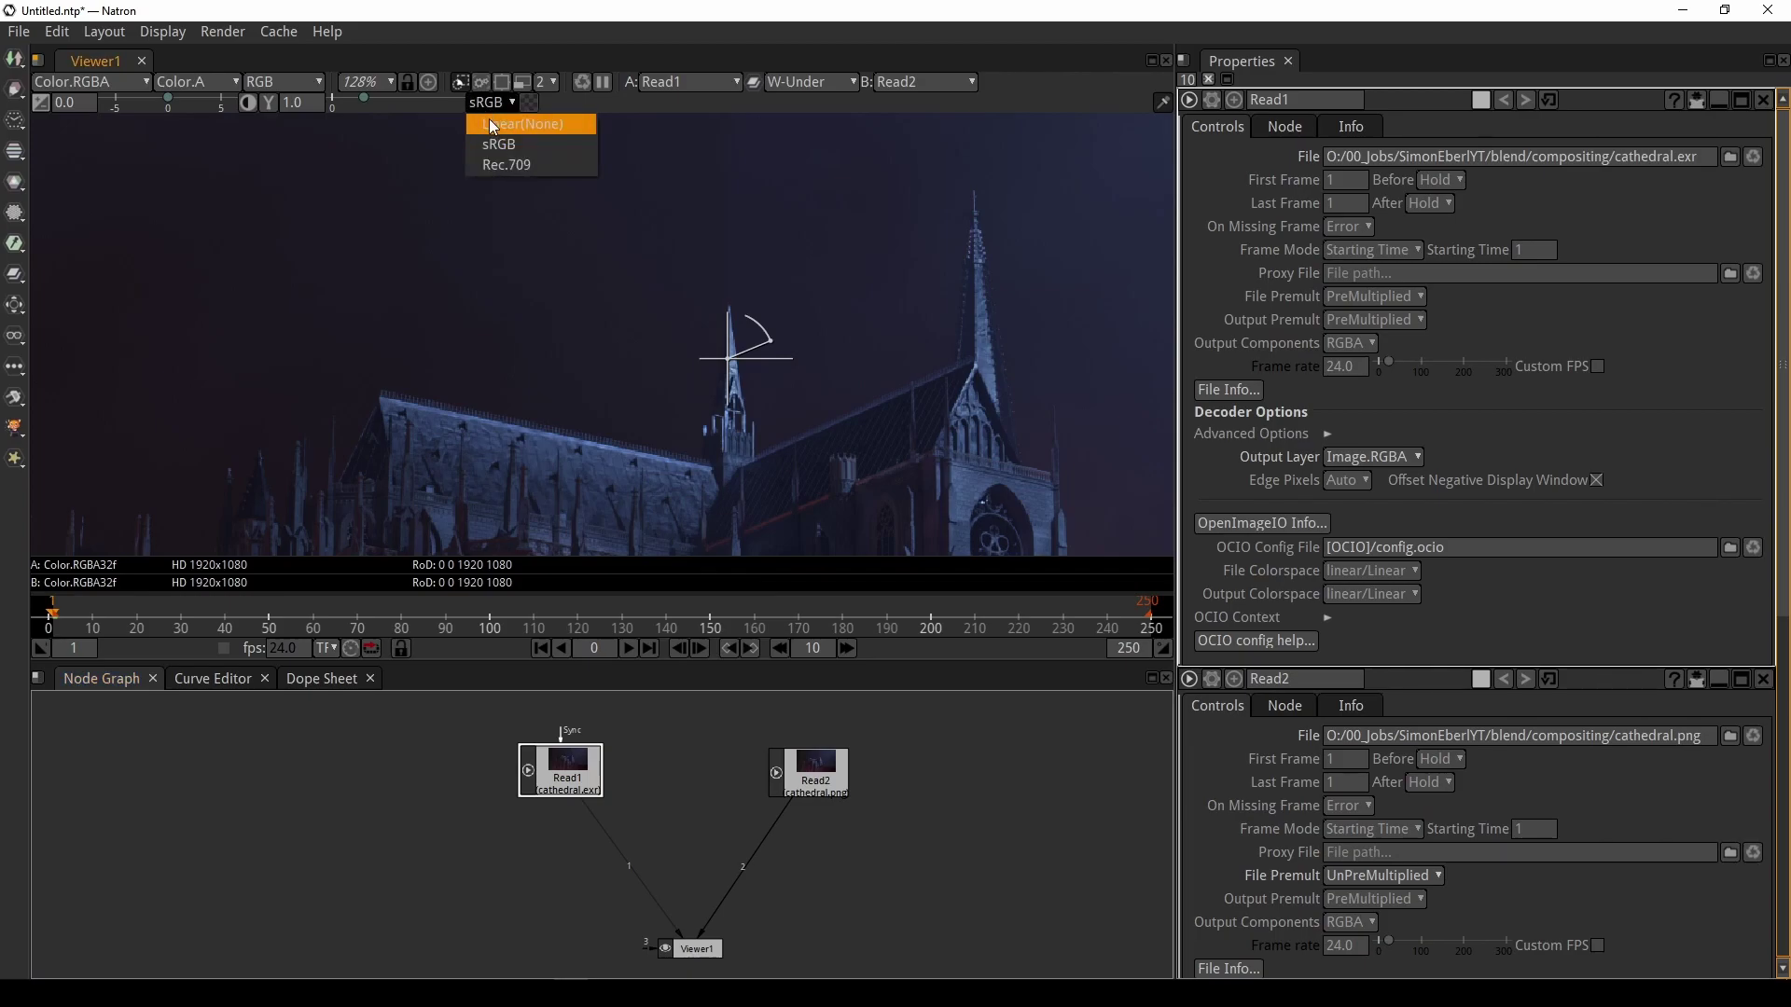
{"action": "left_click", "coordinate": [498, 126]}
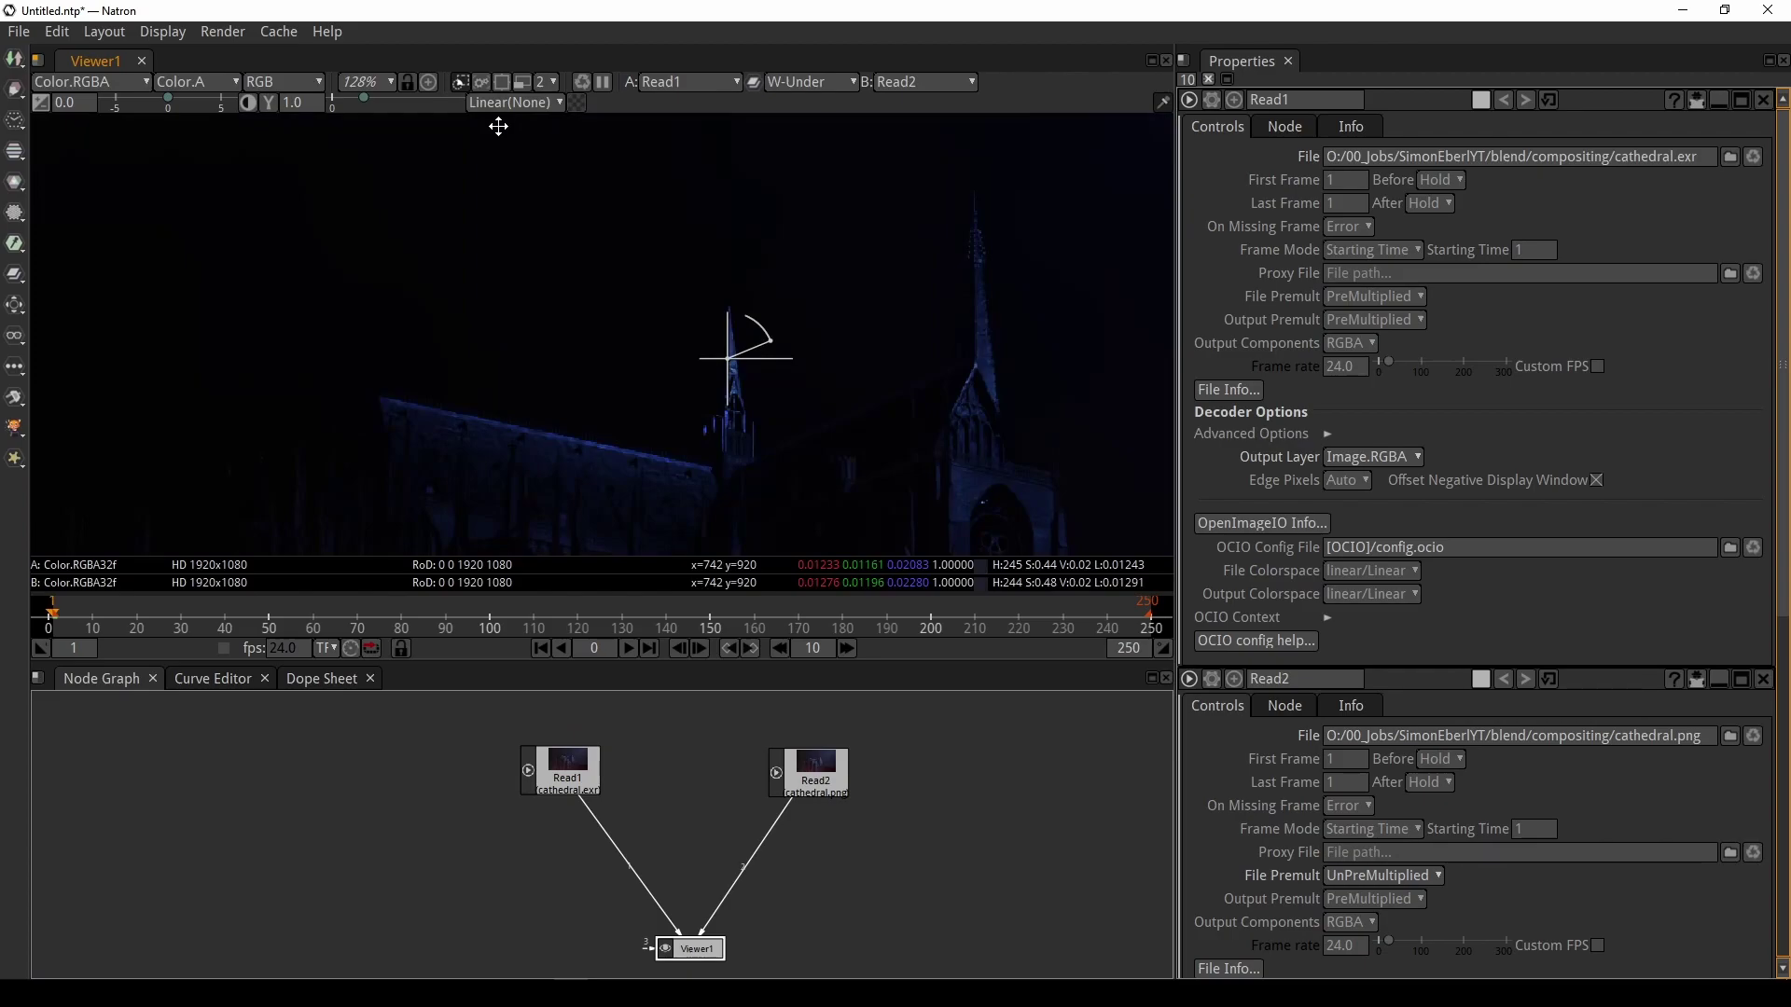
Set the output colorspace of the cathedral.png Read node to sRGB and bring the whole image into view
{"action": "left_click", "coordinate": [823, 779]}
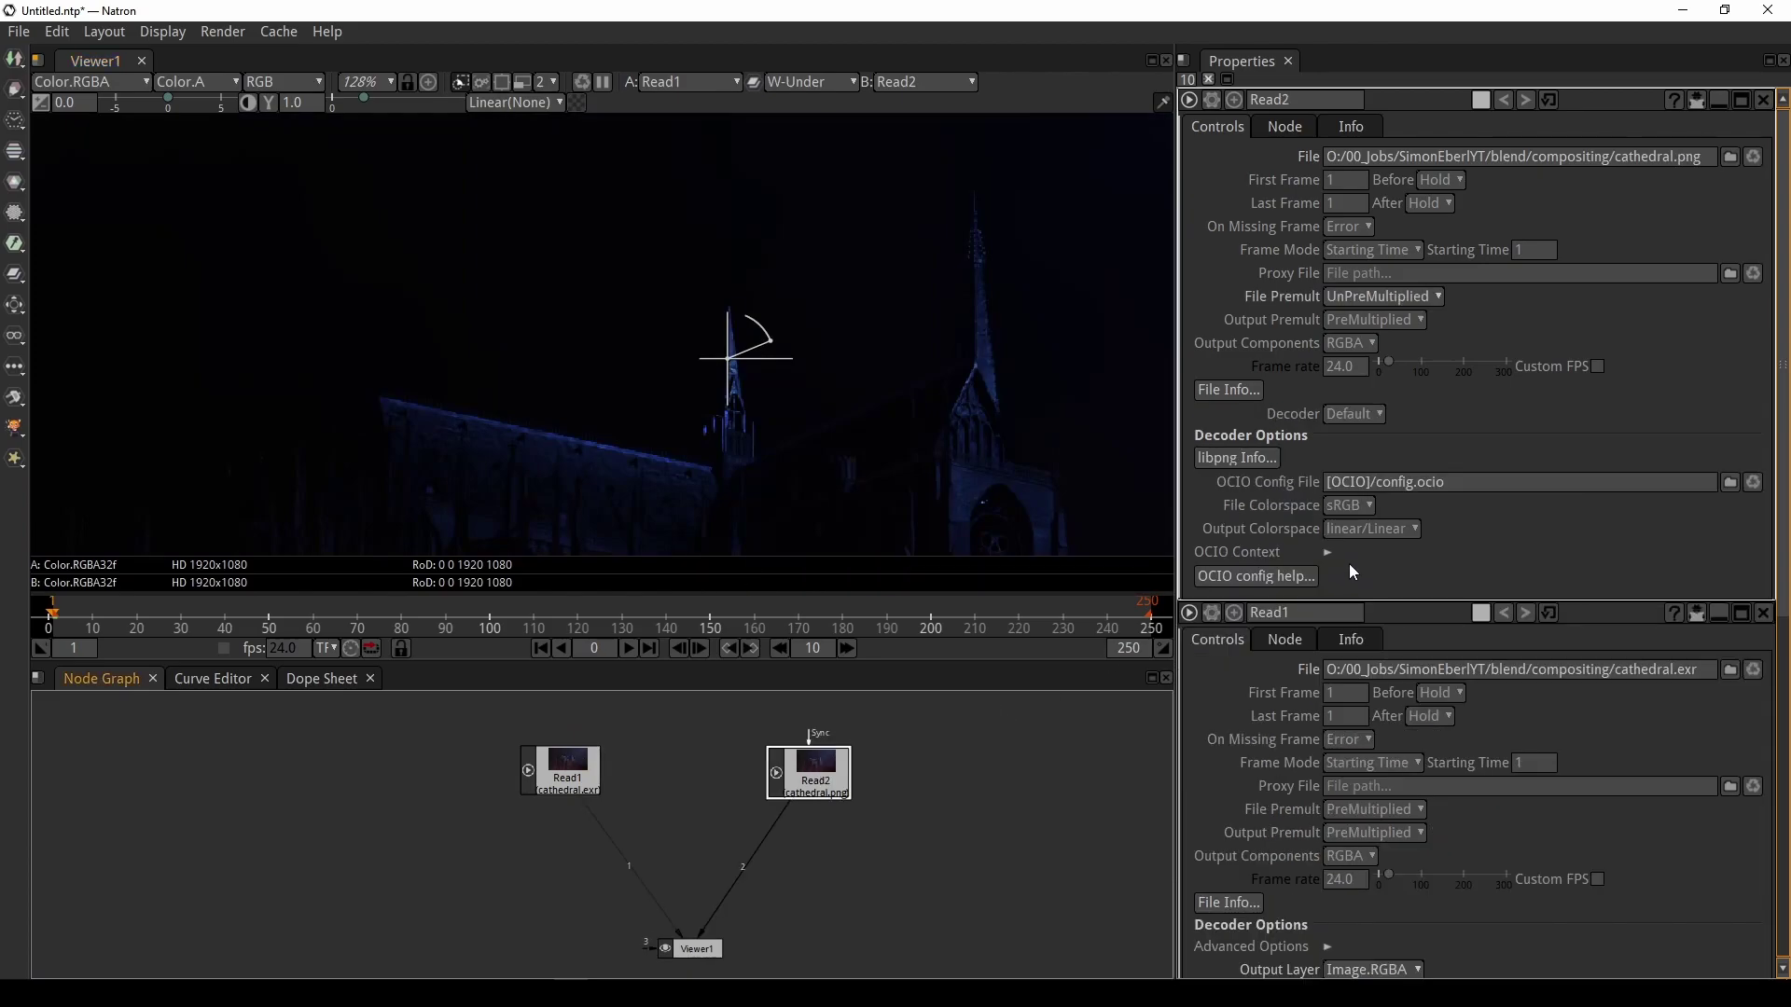
{"action": "left_click", "coordinate": [1372, 528]}
{"action": "left_click", "coordinate": [1363, 623]}
{"action": "scroll", "coordinate": [884, 342], "scroll_direction": "down", "scroll_amount": 2}
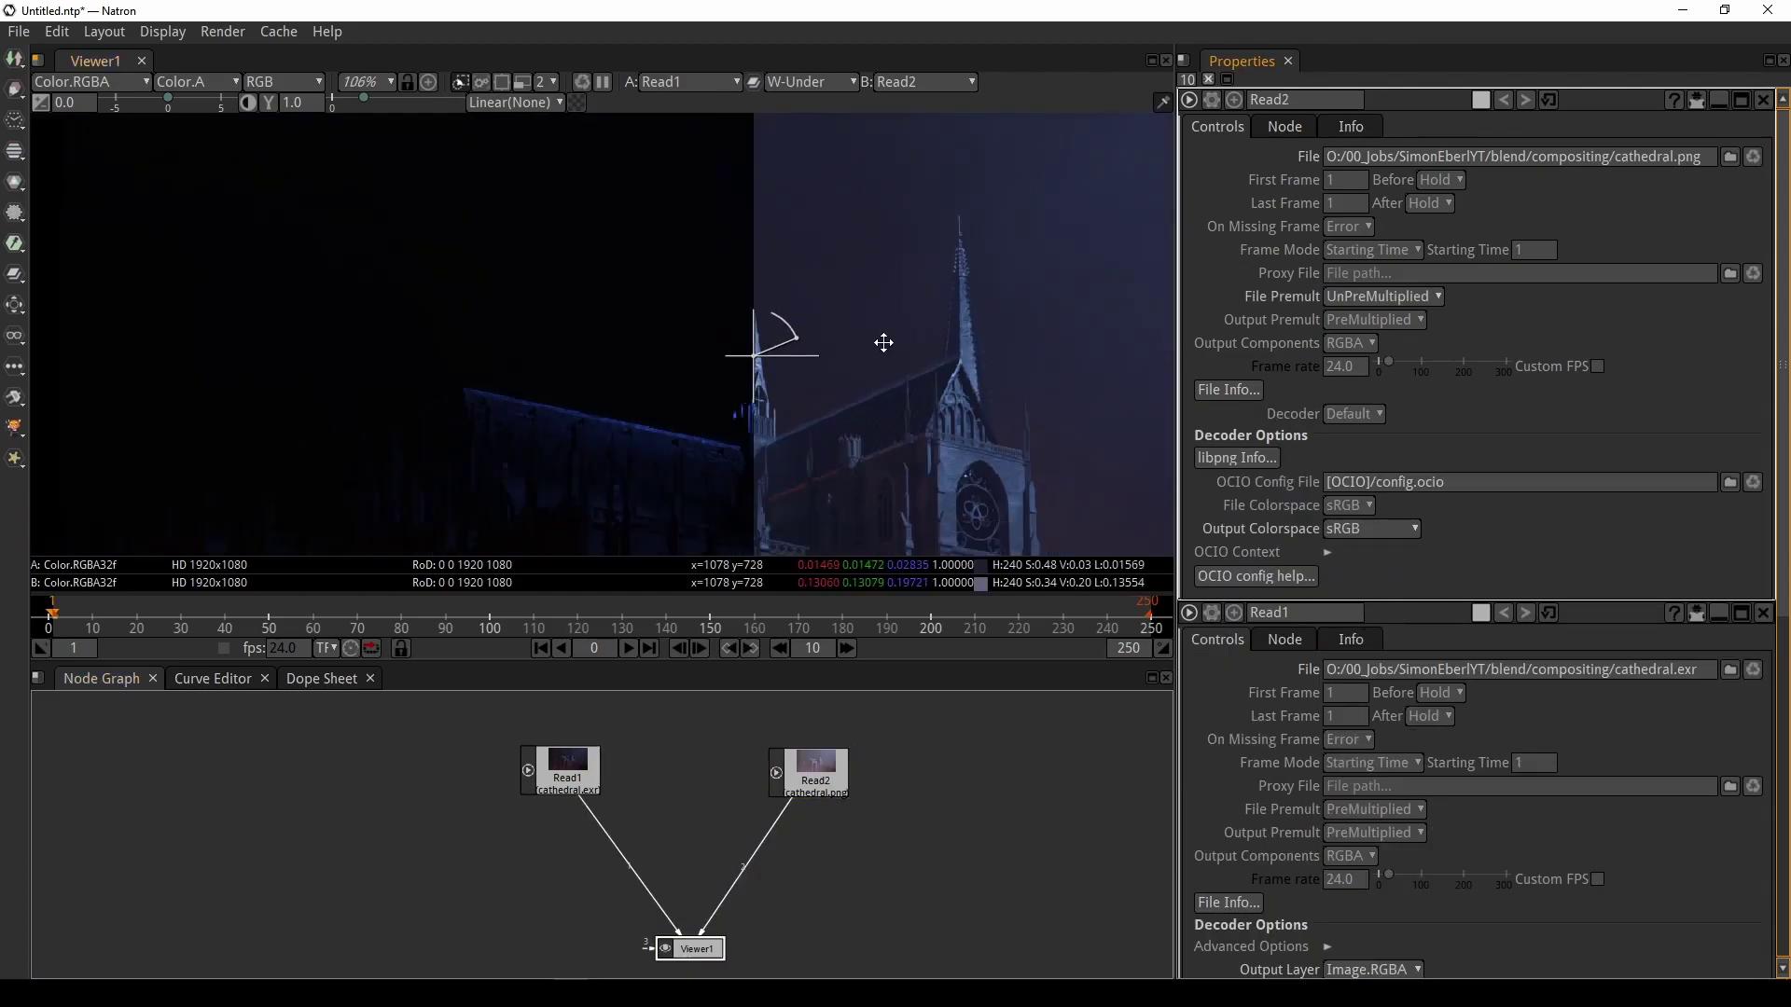
{"action": "scroll", "coordinate": [883, 342], "scroll_direction": "down", "scroll_amount": 8}
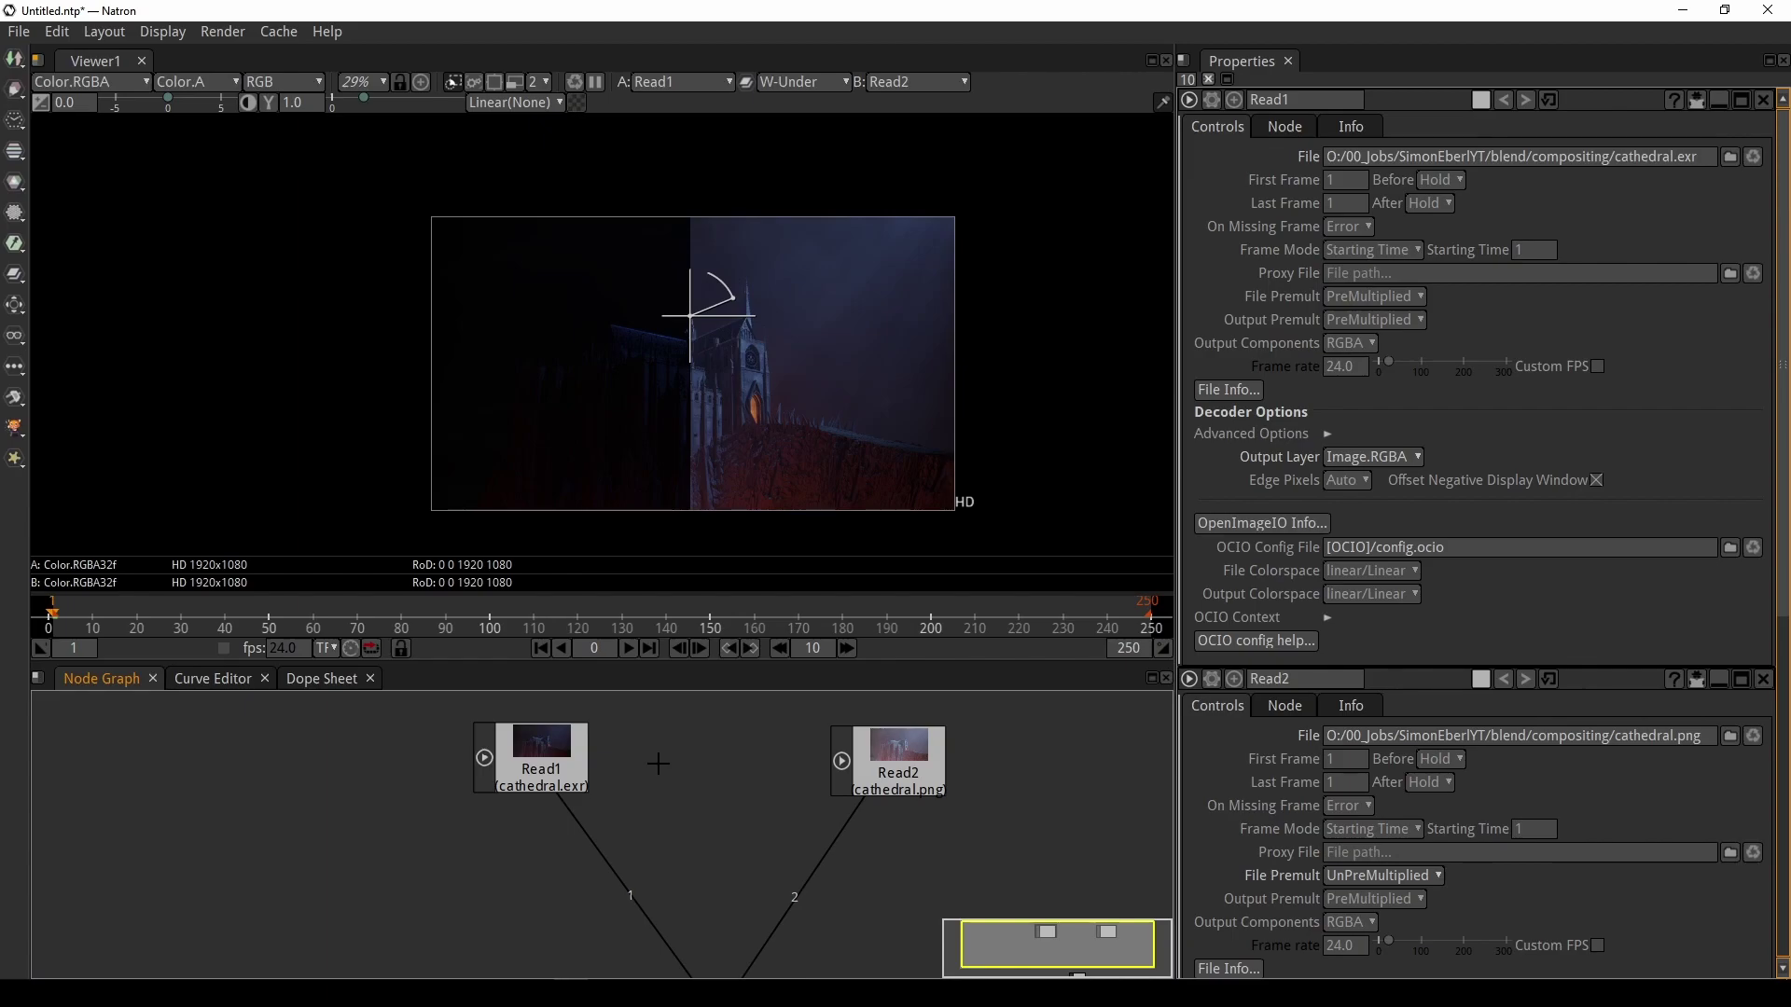
Insert an OCIOFileTransform node between the cathedral.exr Read node and Viewer1
{"action": "left_click_drag", "start_coordinate": [676, 778], "coordinate": [715, 766]}
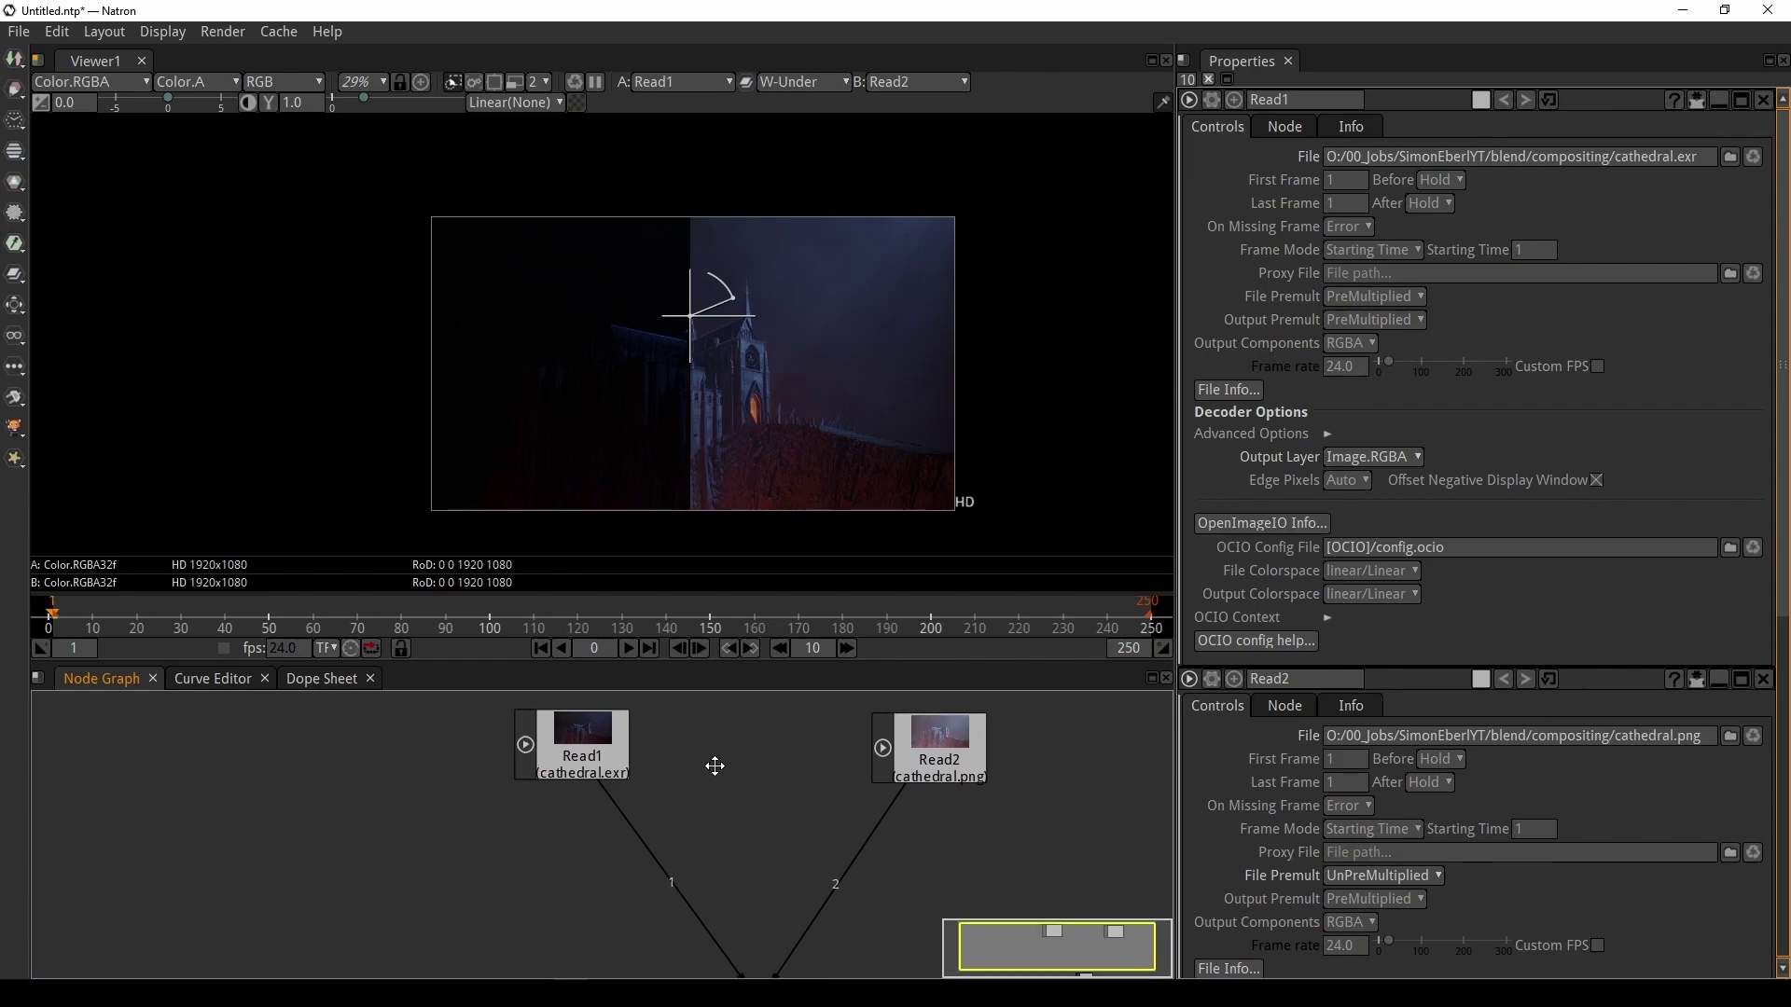
{"action": "left_click", "coordinate": [608, 759]}
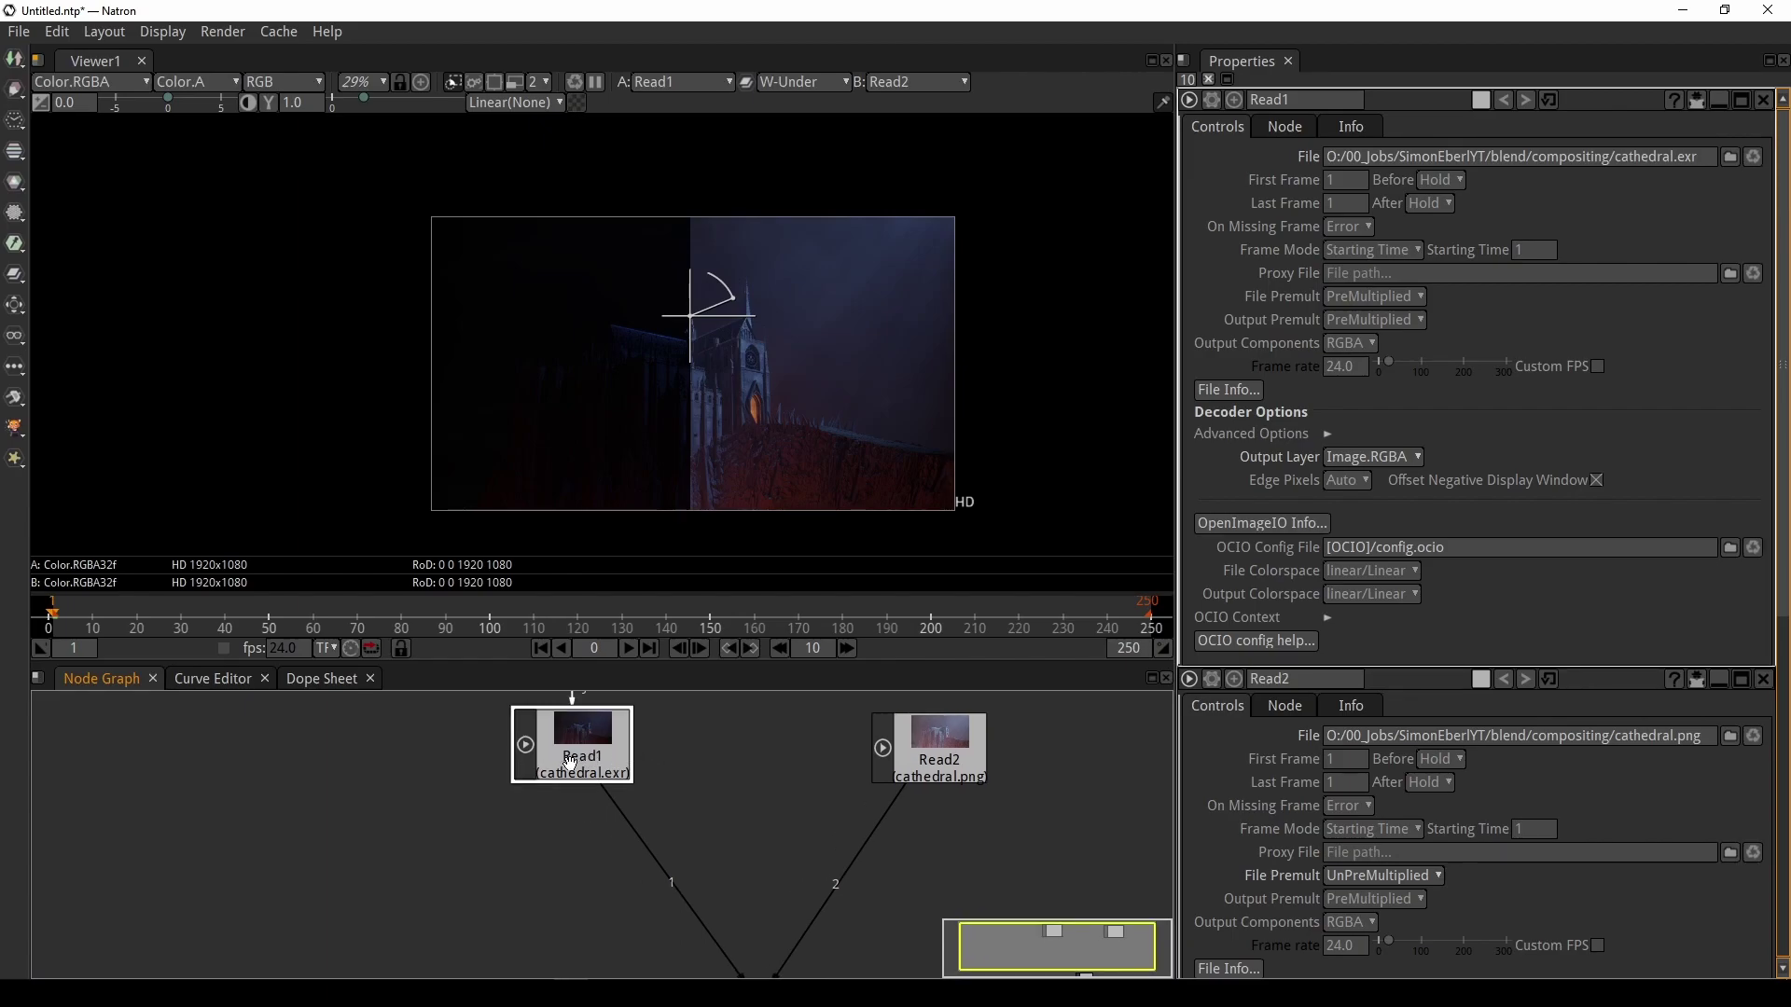
{"action": "left_click_drag", "start_coordinate": [705, 787], "coordinate": [692, 792]}
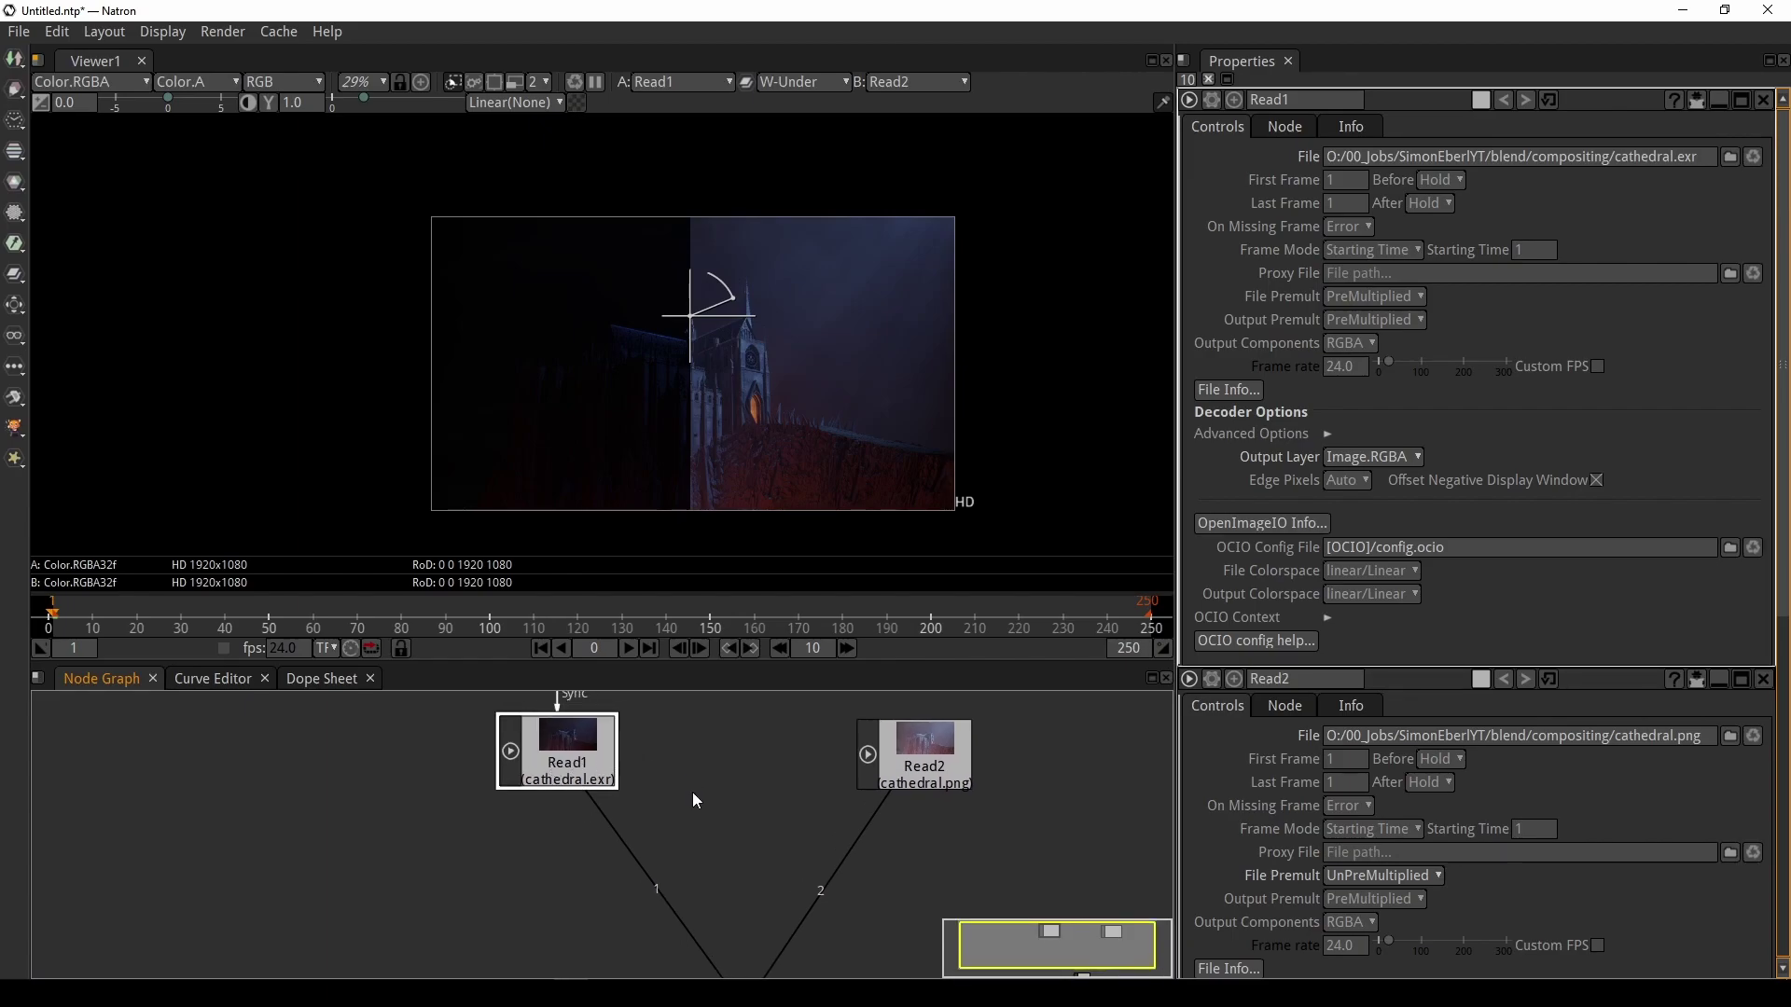
{"action": "key", "text": "Tab"}
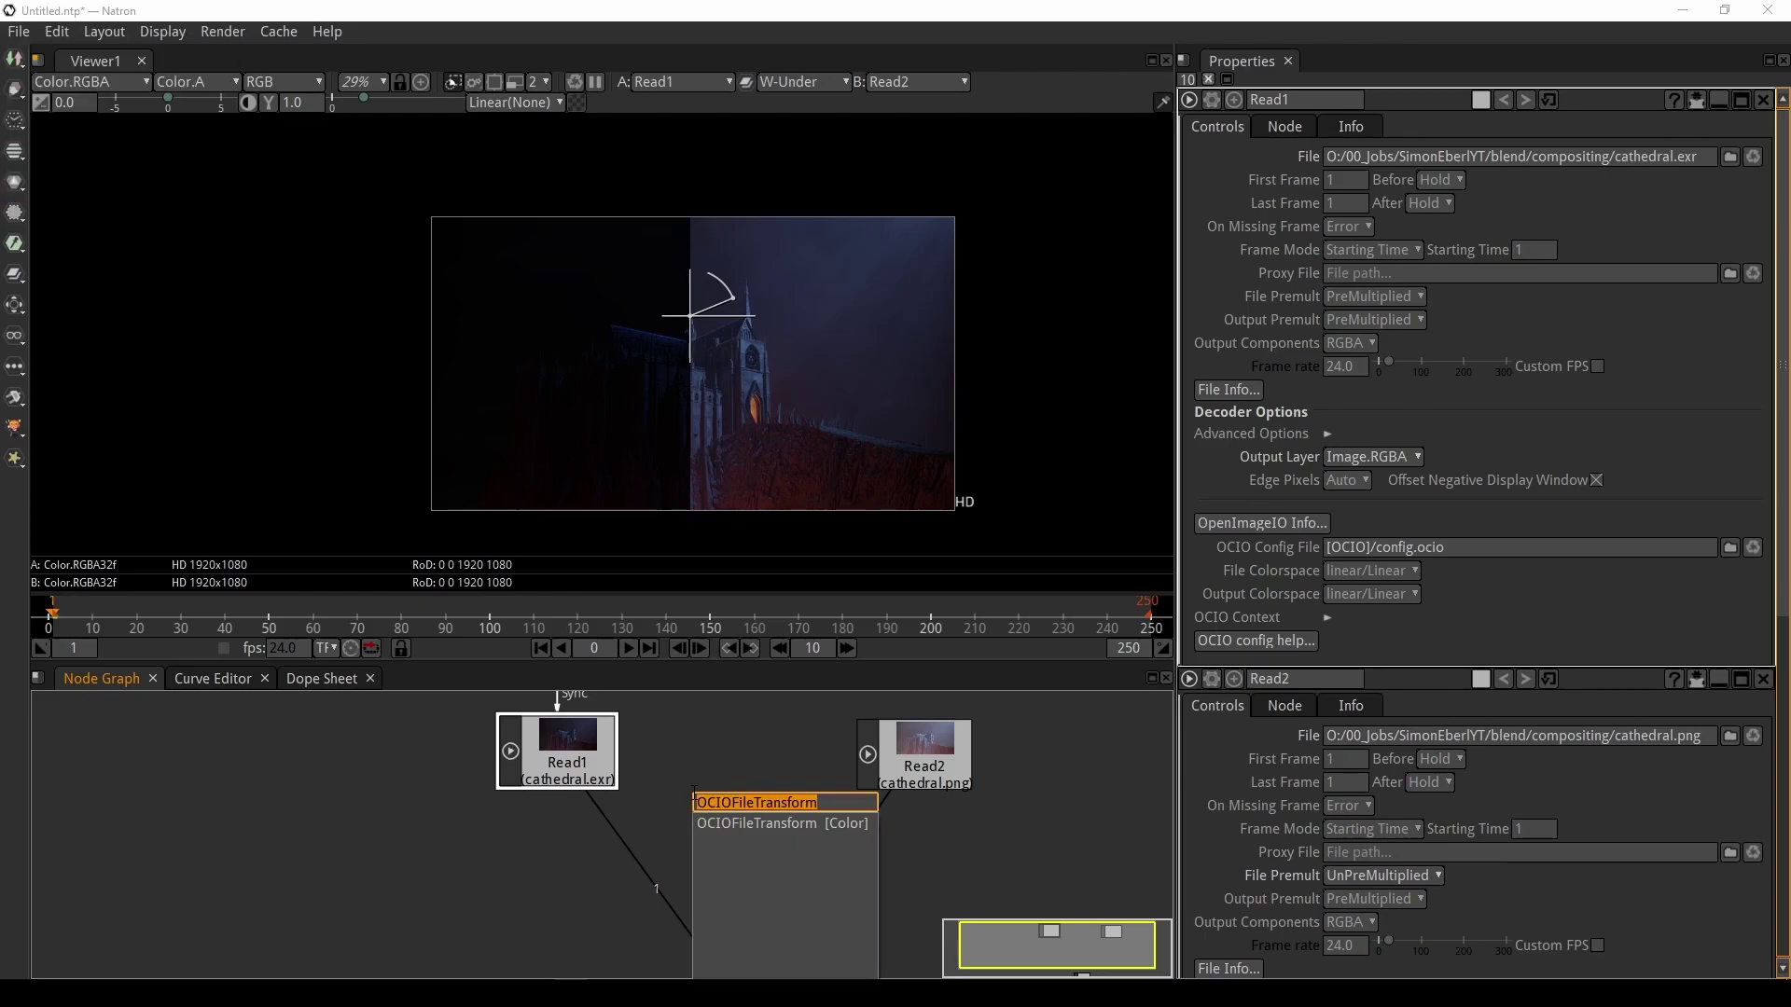
{"action": "key", "text": "Return"}
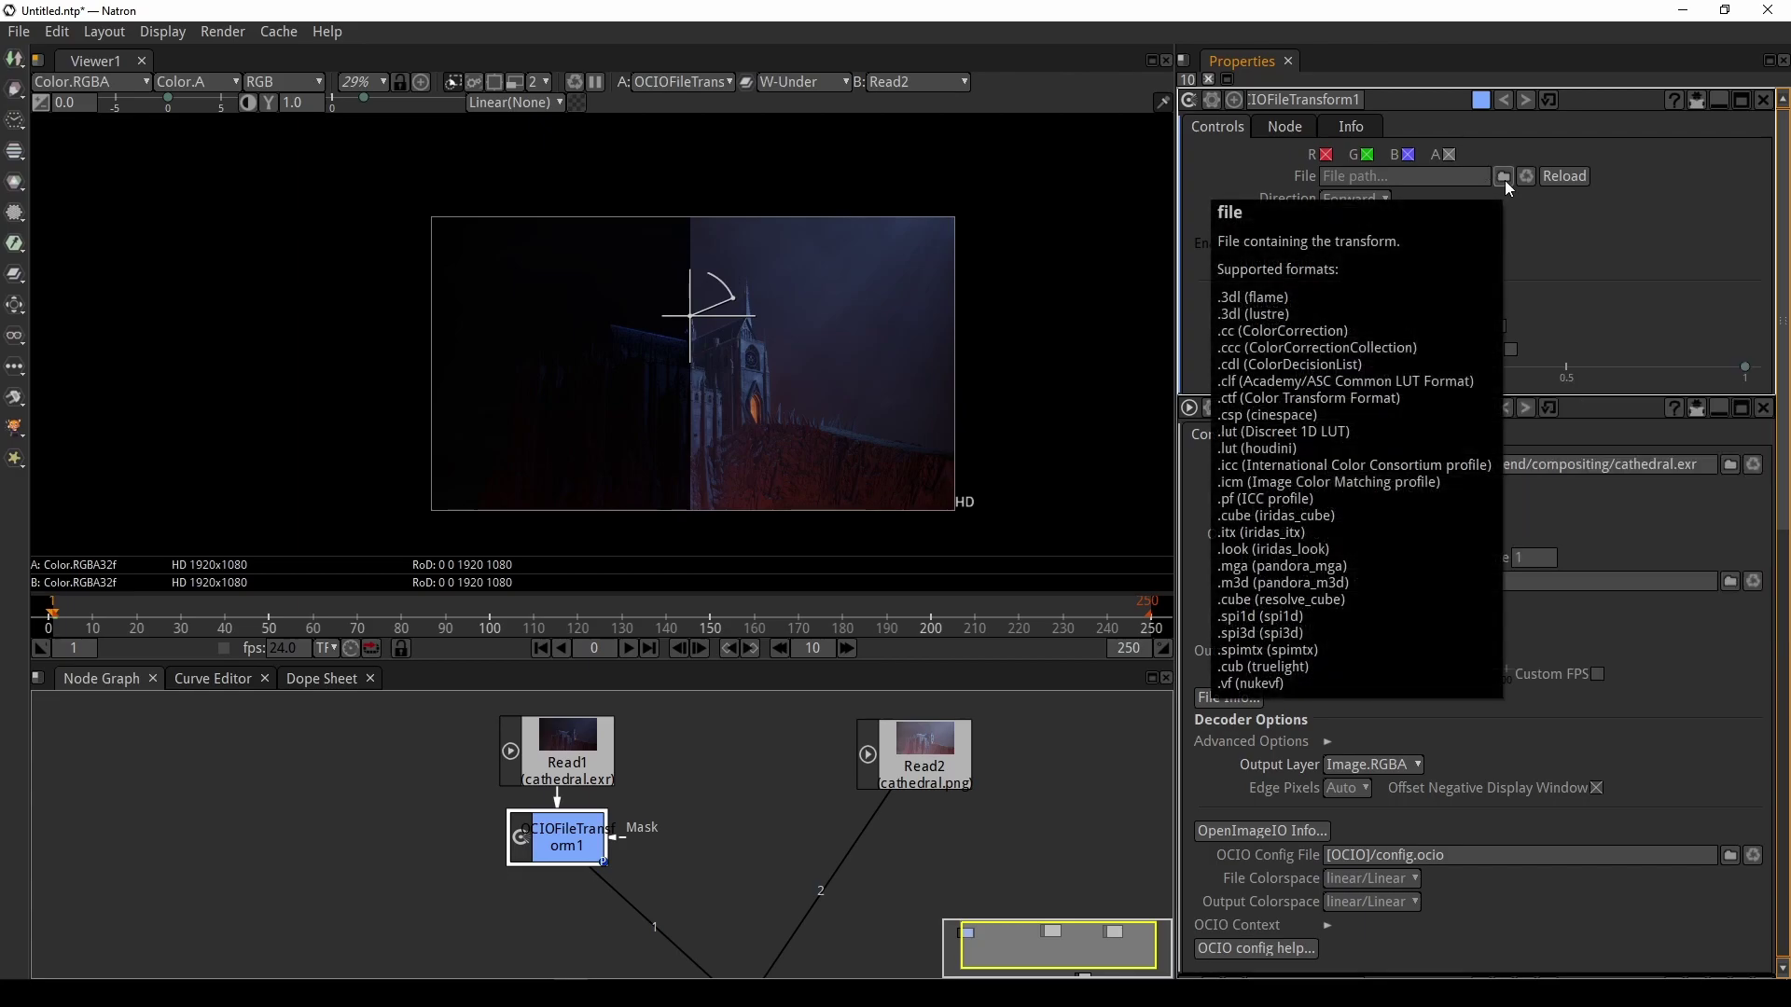
Load "Filmic Resolve - Scene Linear to Base Encoding.cube" from the LUTS folder as the OCIOFileTransform node's file
{"action": "left_click", "coordinate": [1502, 177]}
{"action": "left_click_drag", "start_coordinate": [1002, 306], "coordinate": [1144, 248]}
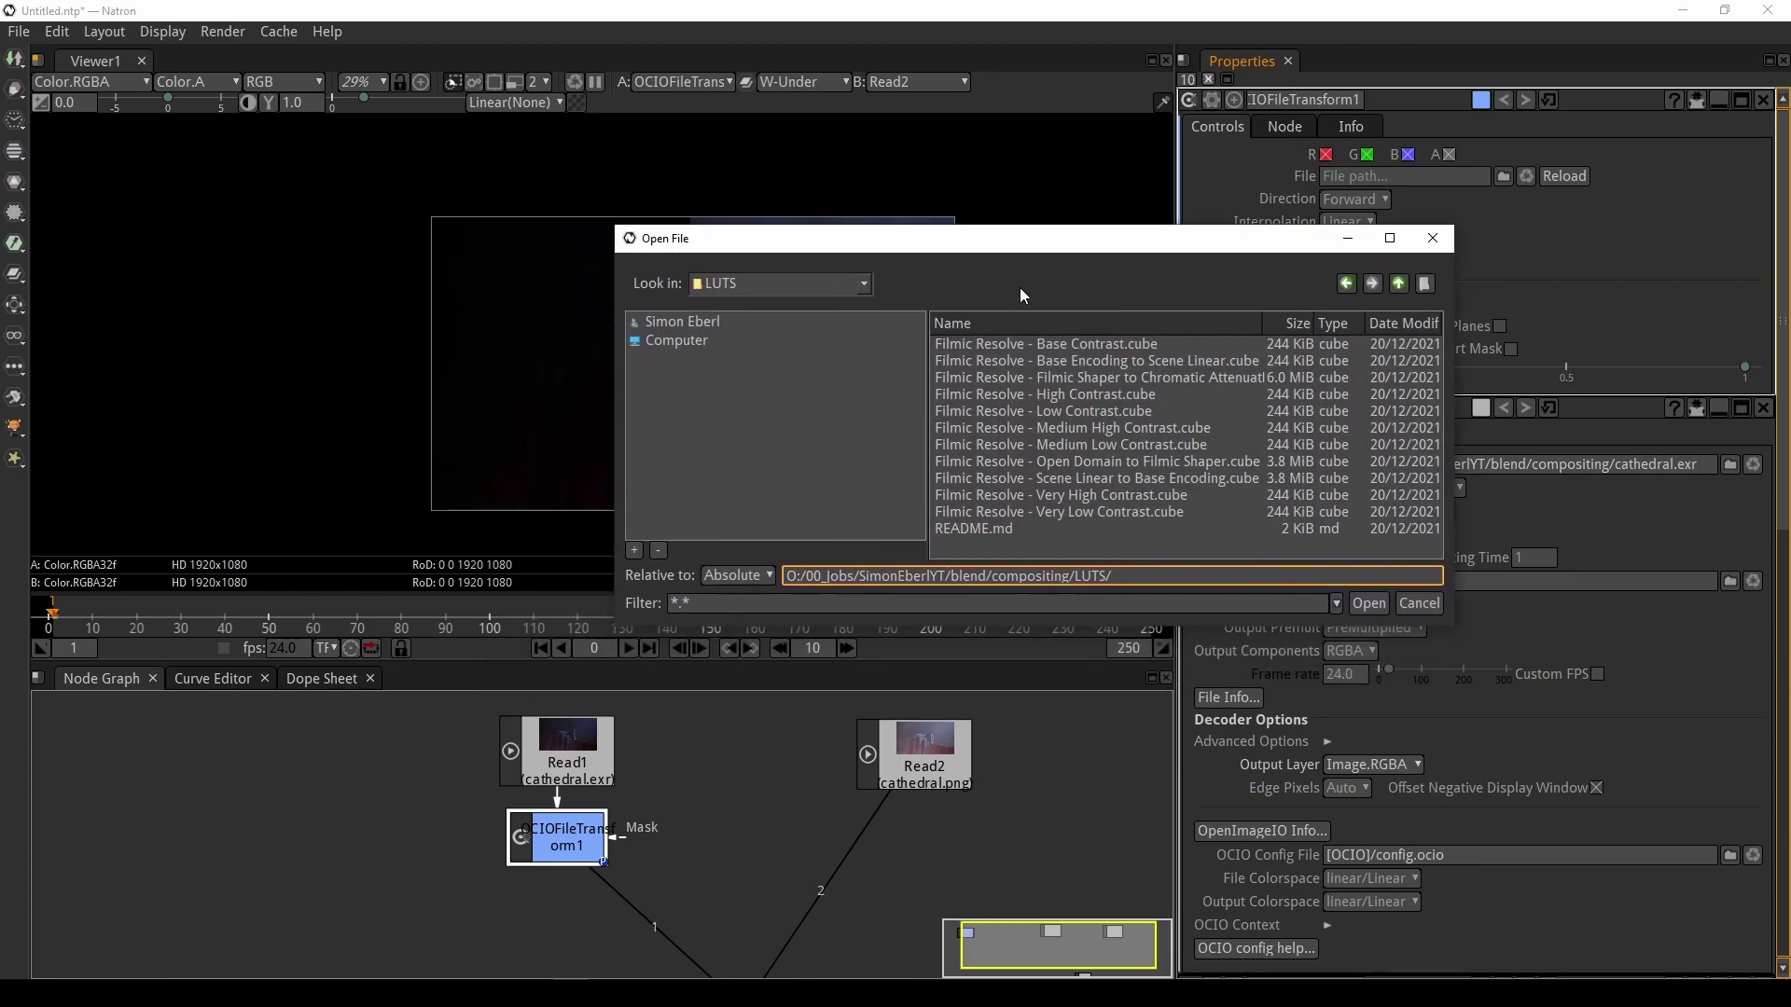
{"action": "left_click", "coordinate": [1115, 480]}
{"action": "left_click_drag", "start_coordinate": [698, 256], "coordinate": [882, 292]}
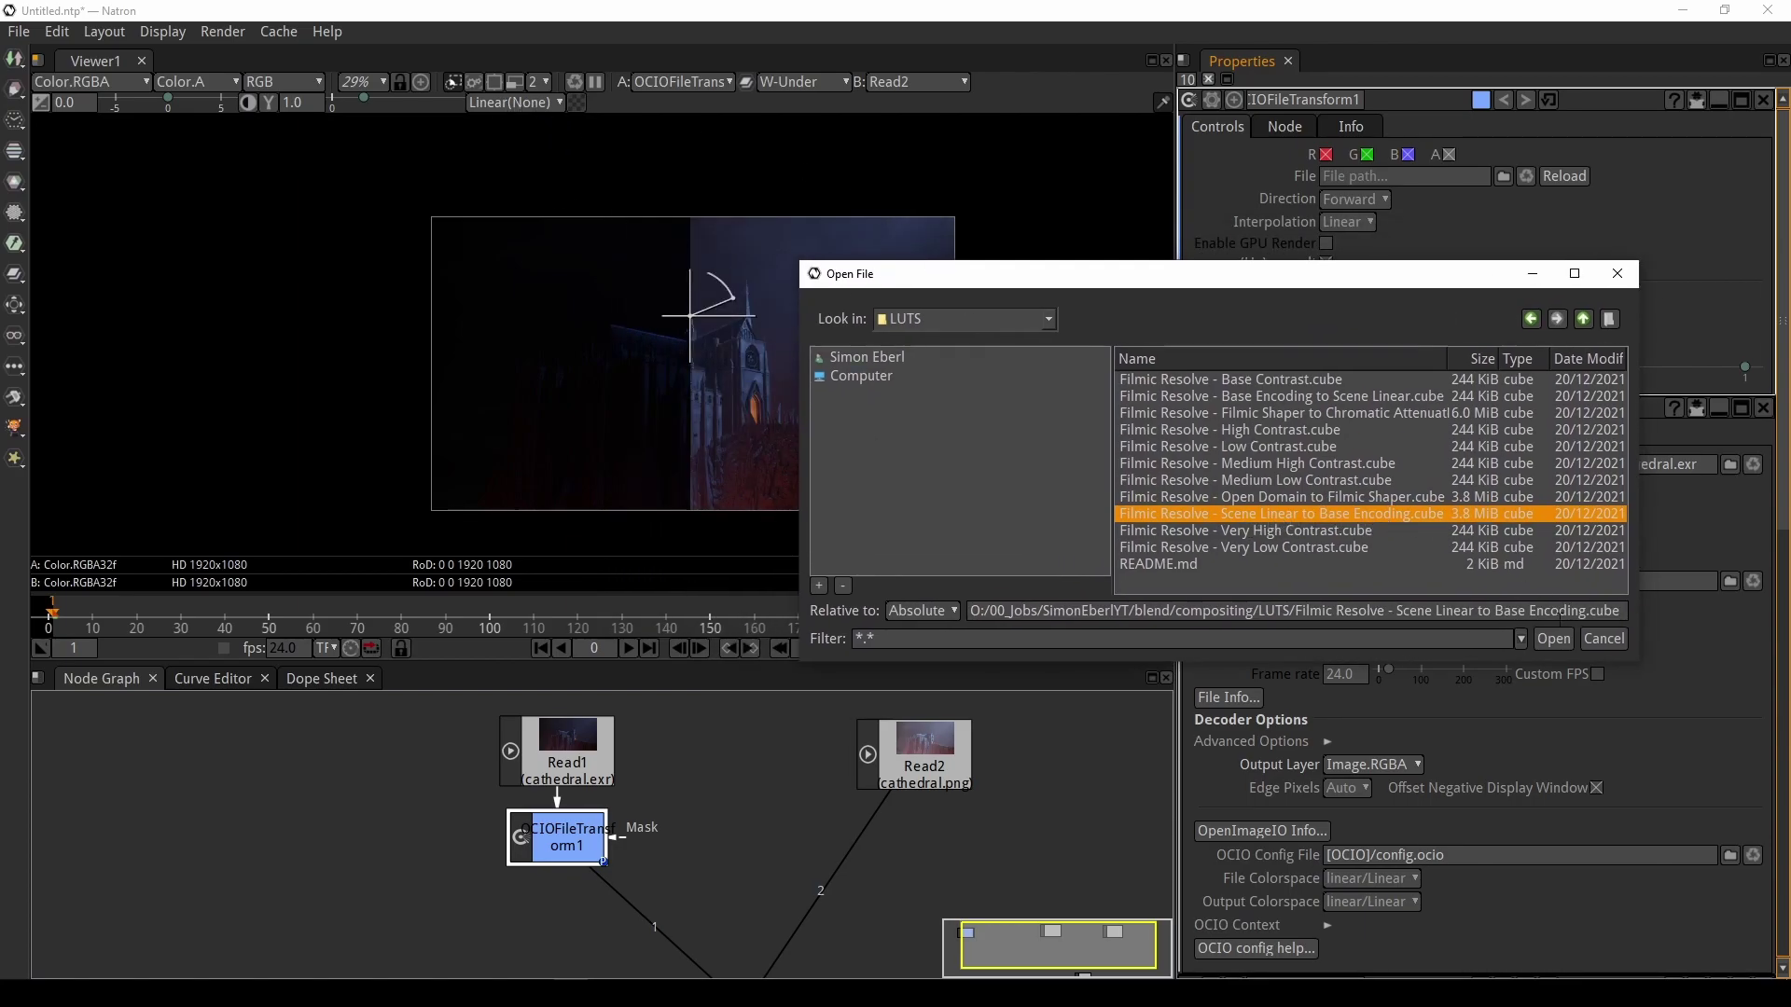
{"action": "left_click", "coordinate": [1552, 638]}
{"action": "left_click_drag", "start_coordinate": [624, 769], "coordinate": [679, 717]}
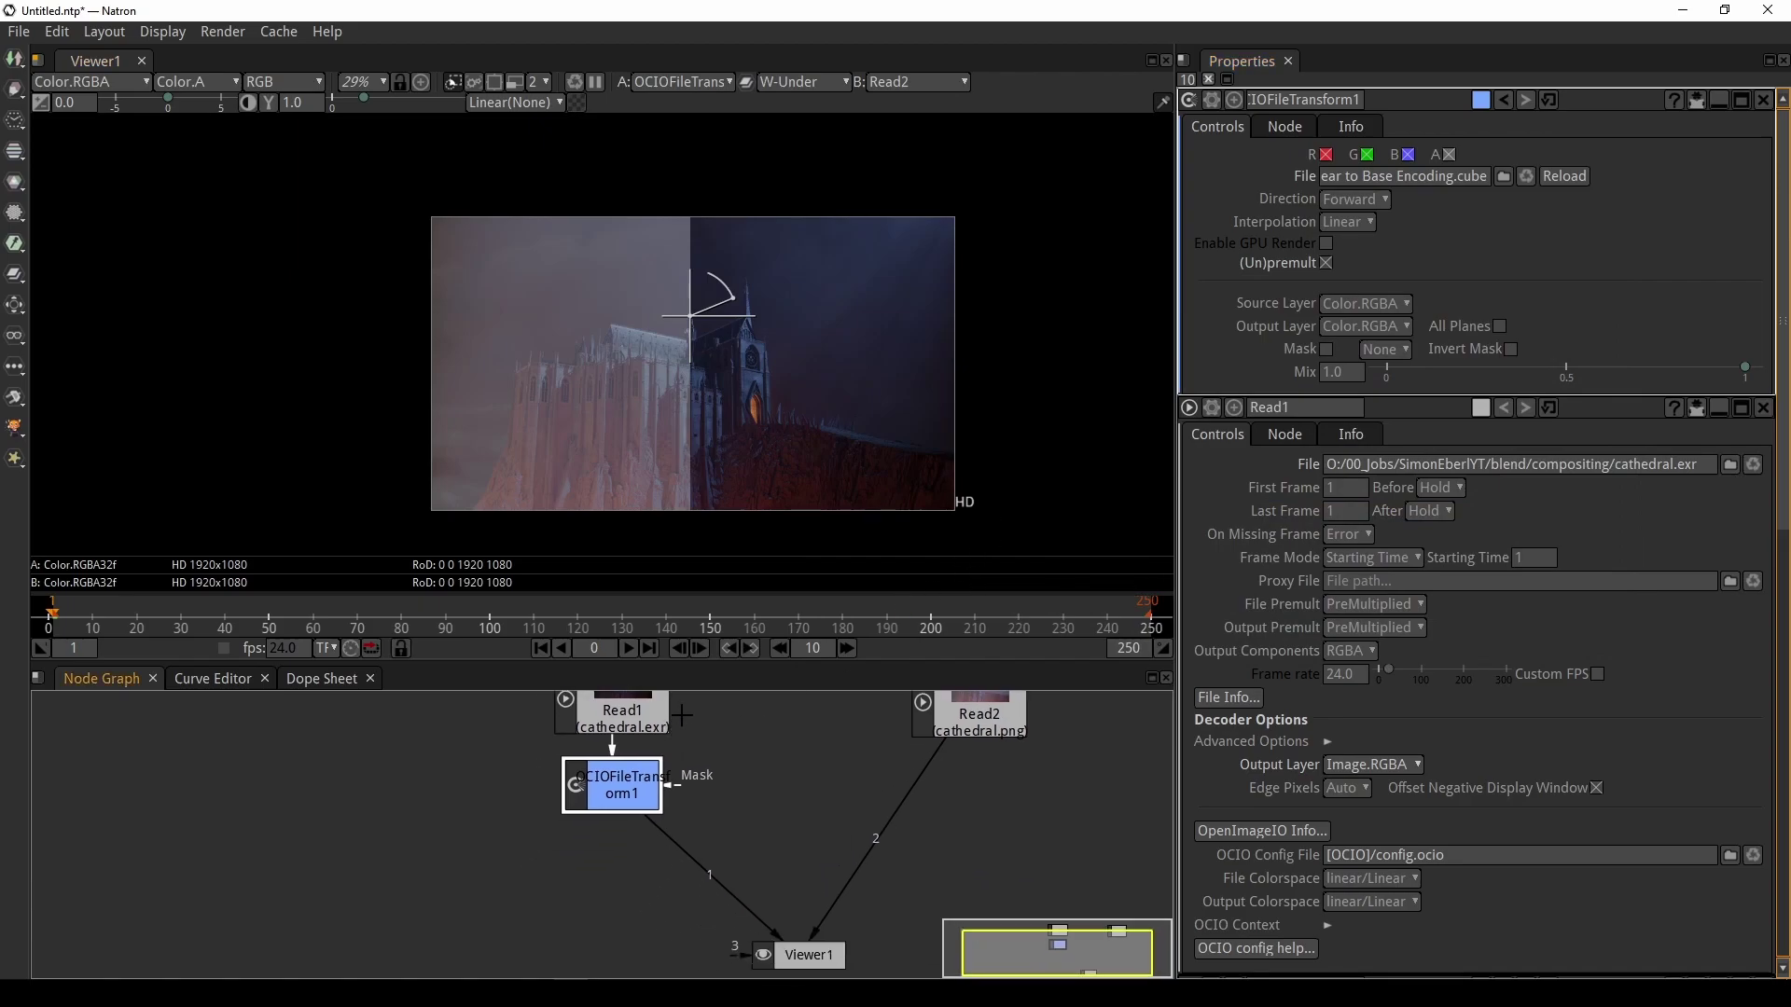
{"action": "scroll", "coordinate": [730, 788], "scroll_direction": "up", "scroll_amount": 2}
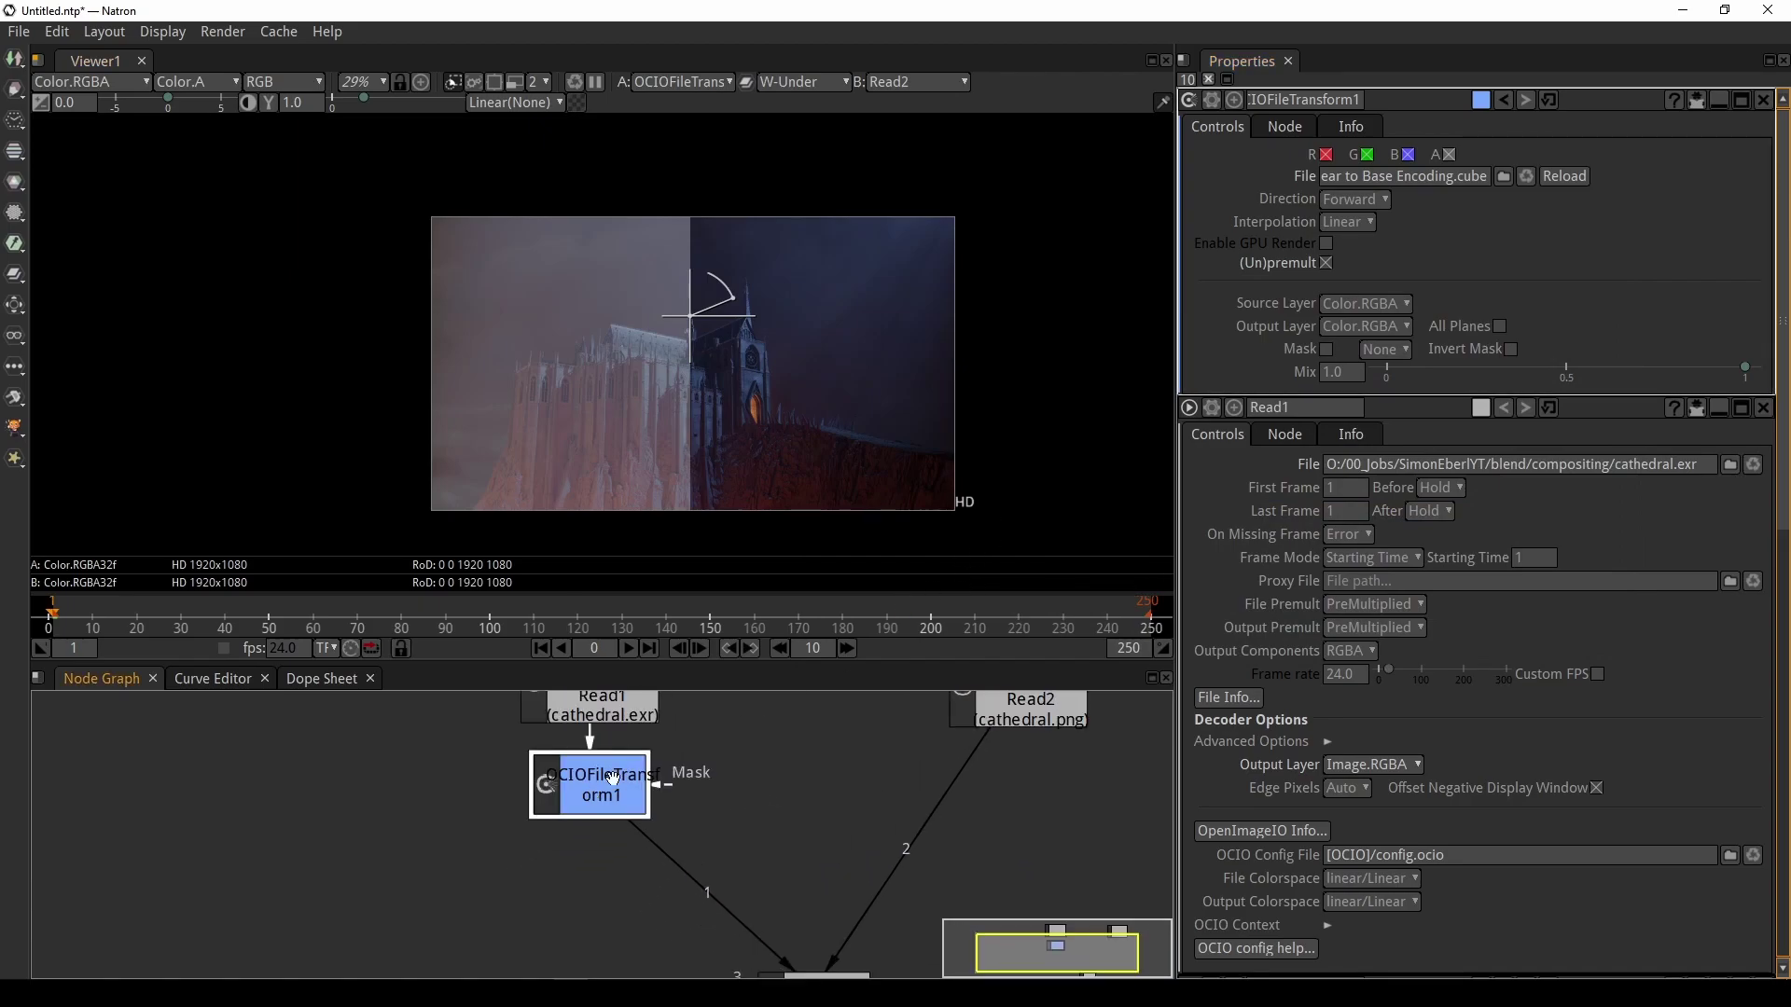
Insert a second OCIOFileTransform node between OCIOFileTransform1 and Viewer1
{"action": "scroll", "coordinate": [775, 752], "scroll_direction": "up", "scroll_amount": 1}
{"action": "key", "text": "Tab"}
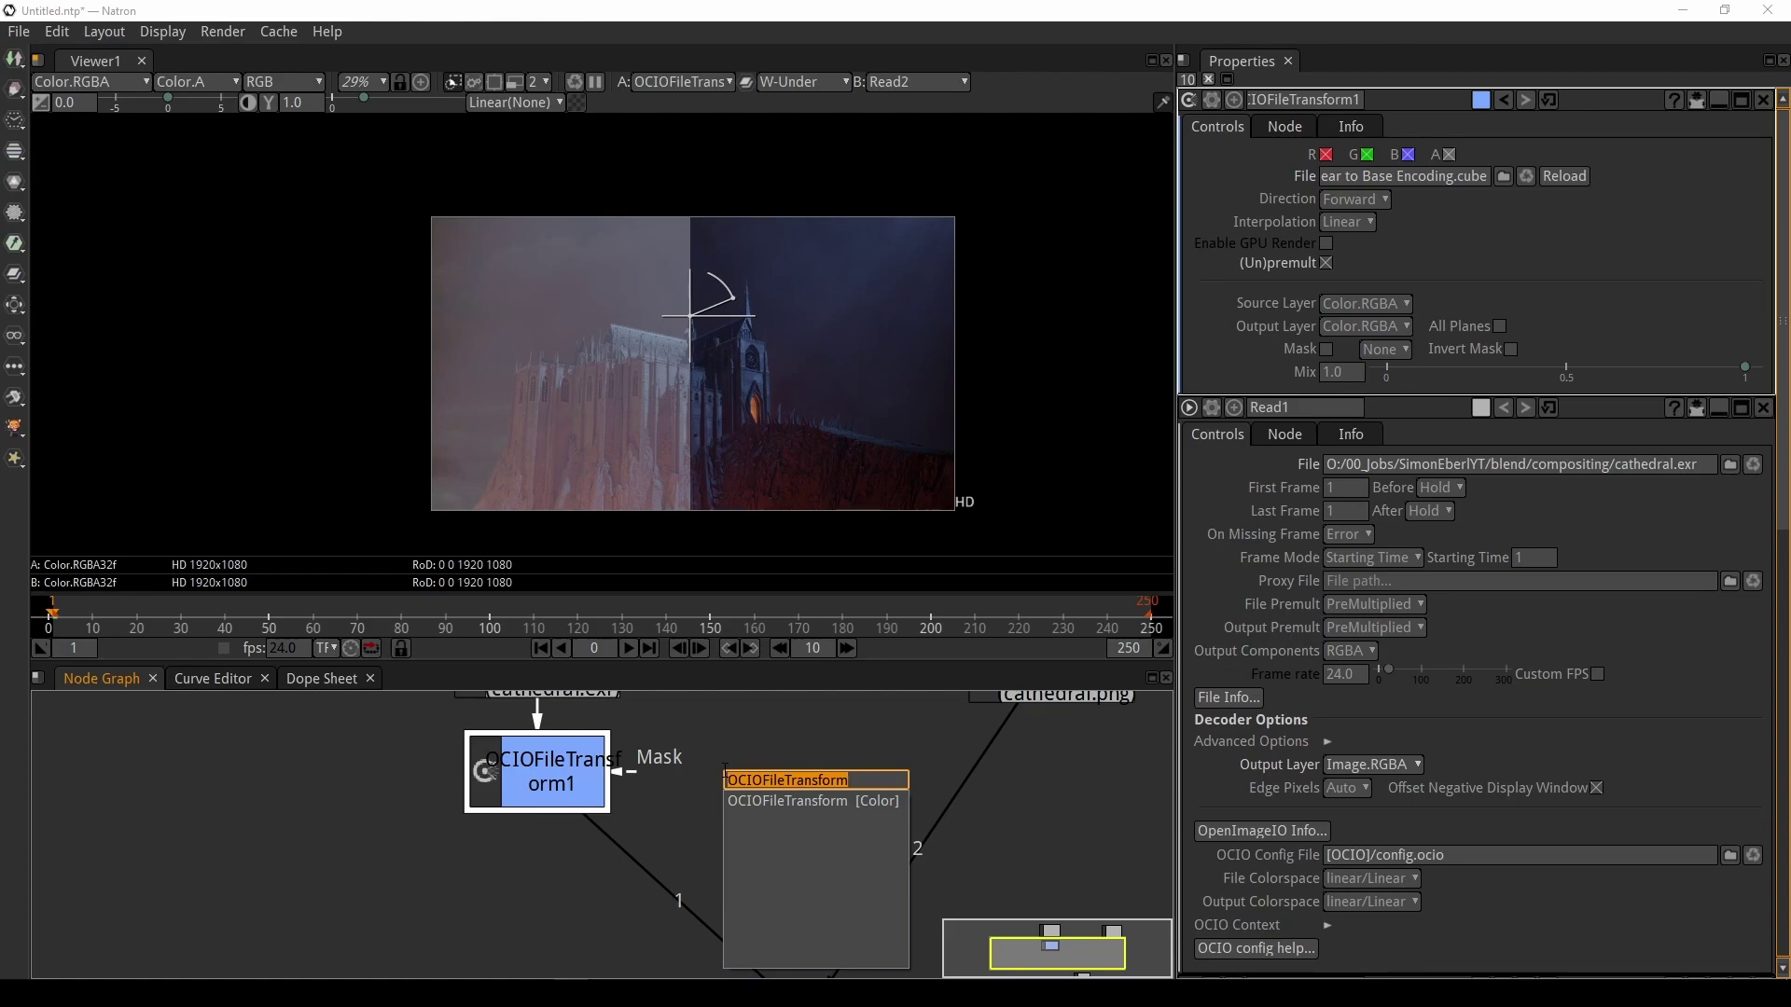
{"action": "key", "text": "Return"}
{"action": "scroll", "coordinate": [648, 830], "scroll_direction": "down", "scroll_amount": 2}
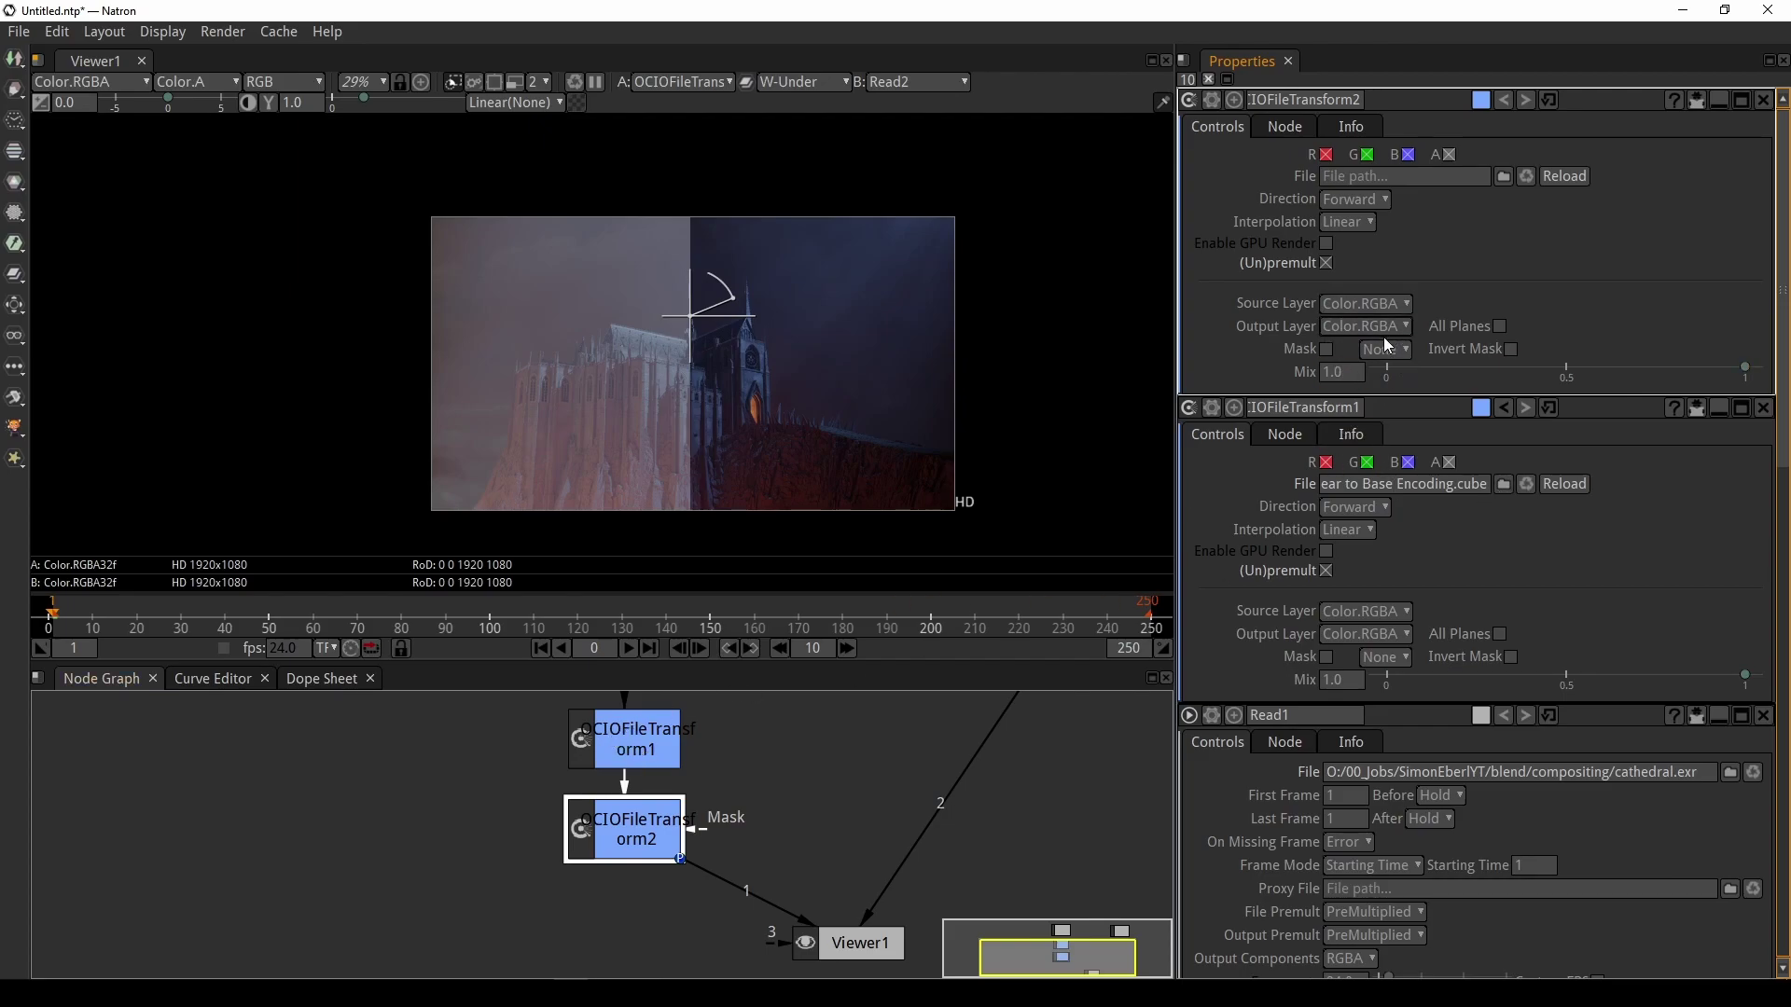
Load "Filmic Resolve - Base Contrast.cube" from the LUTS folder as the OCIOFileTransform2 node's file
{"action": "left_click", "coordinate": [594, 832]}
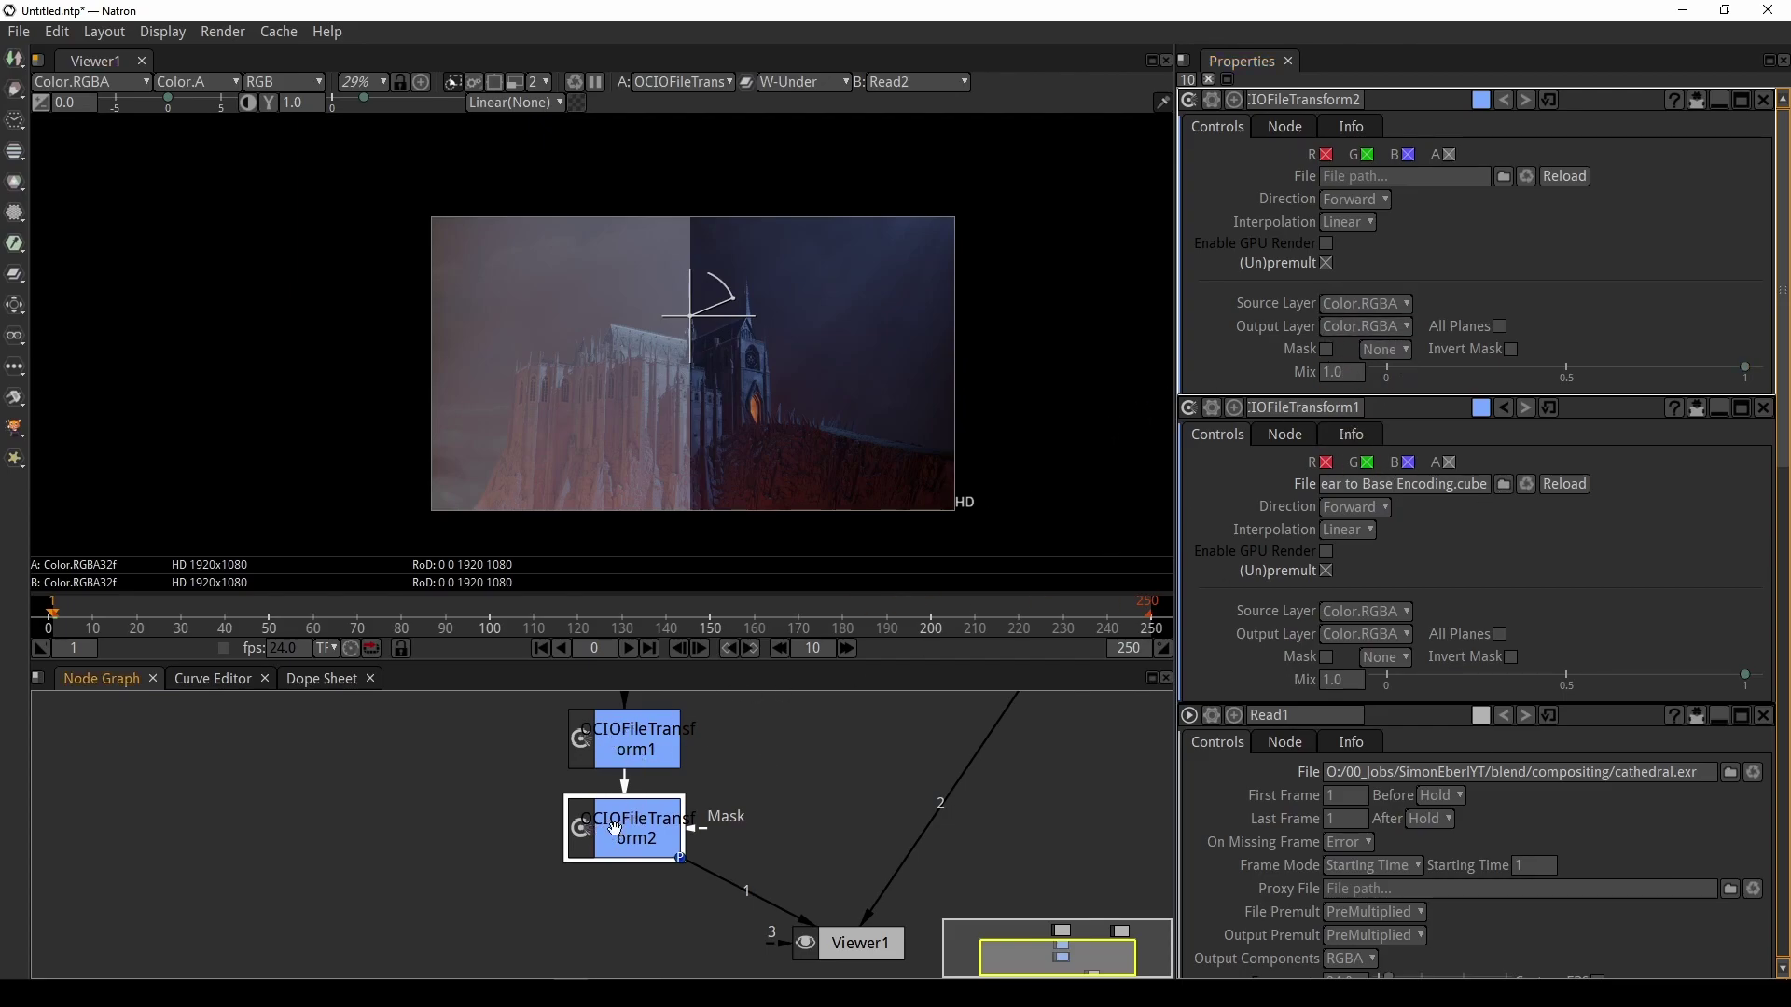
{"action": "left_click", "coordinate": [1510, 182]}
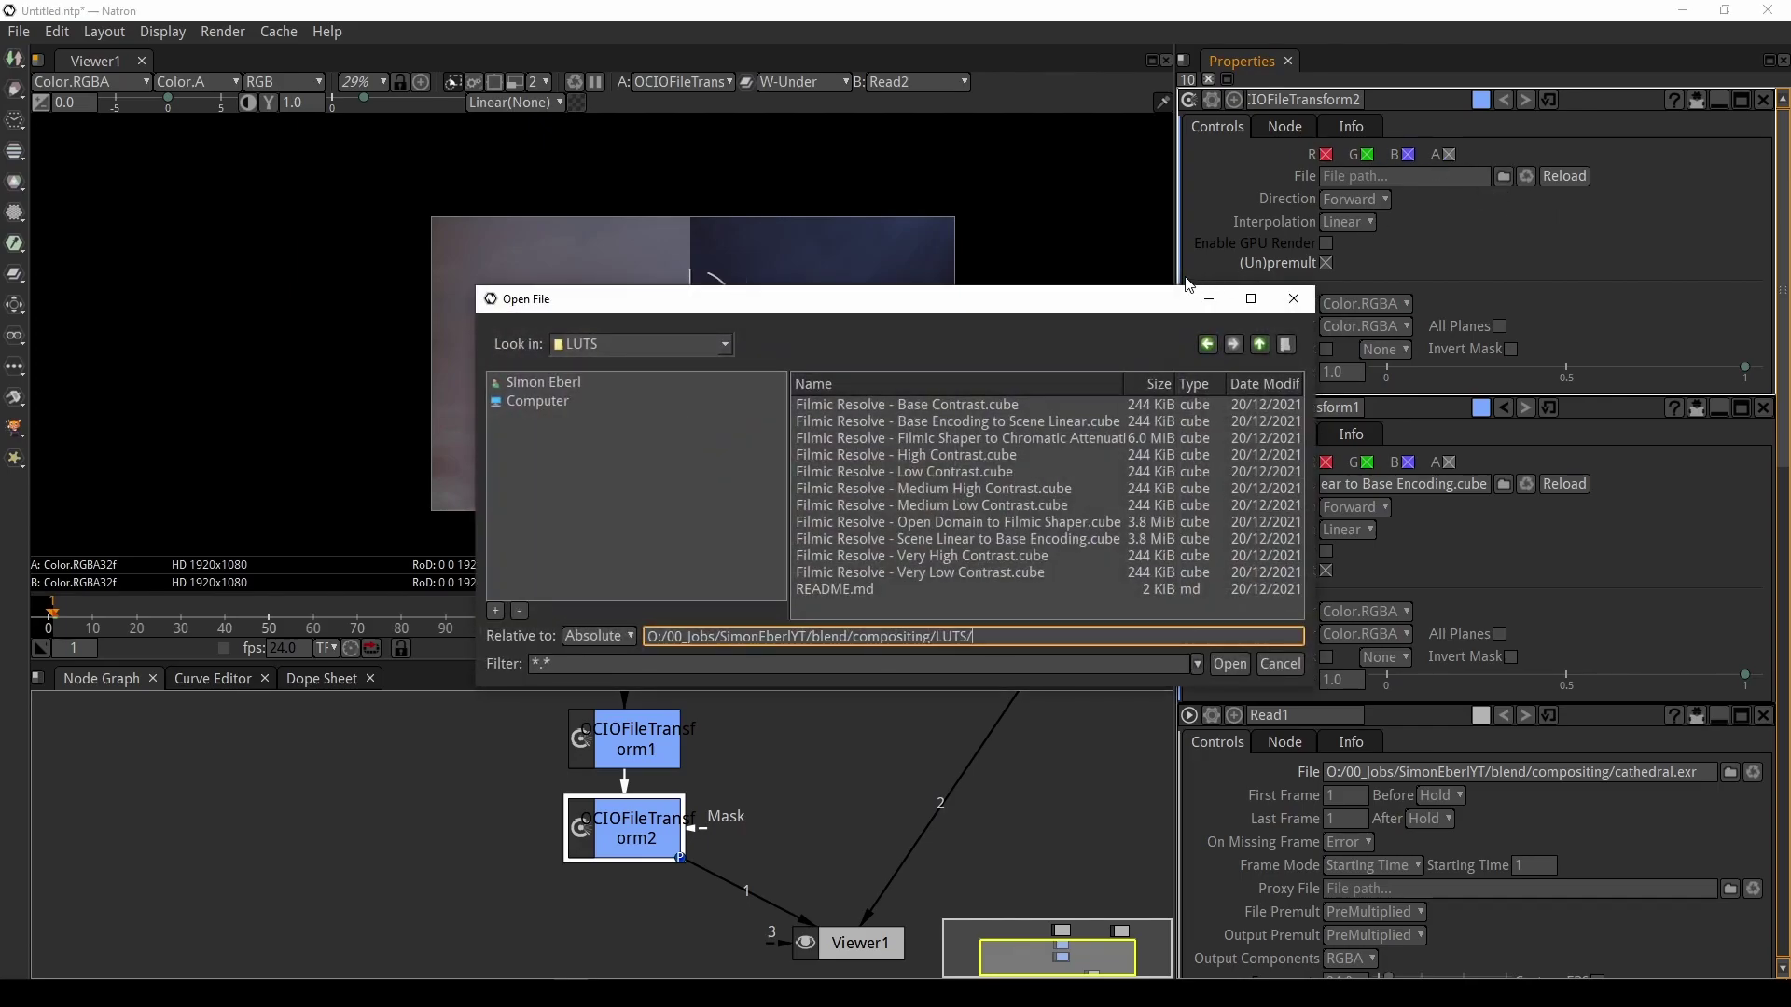
{"action": "double_click", "coordinate": [970, 405]}
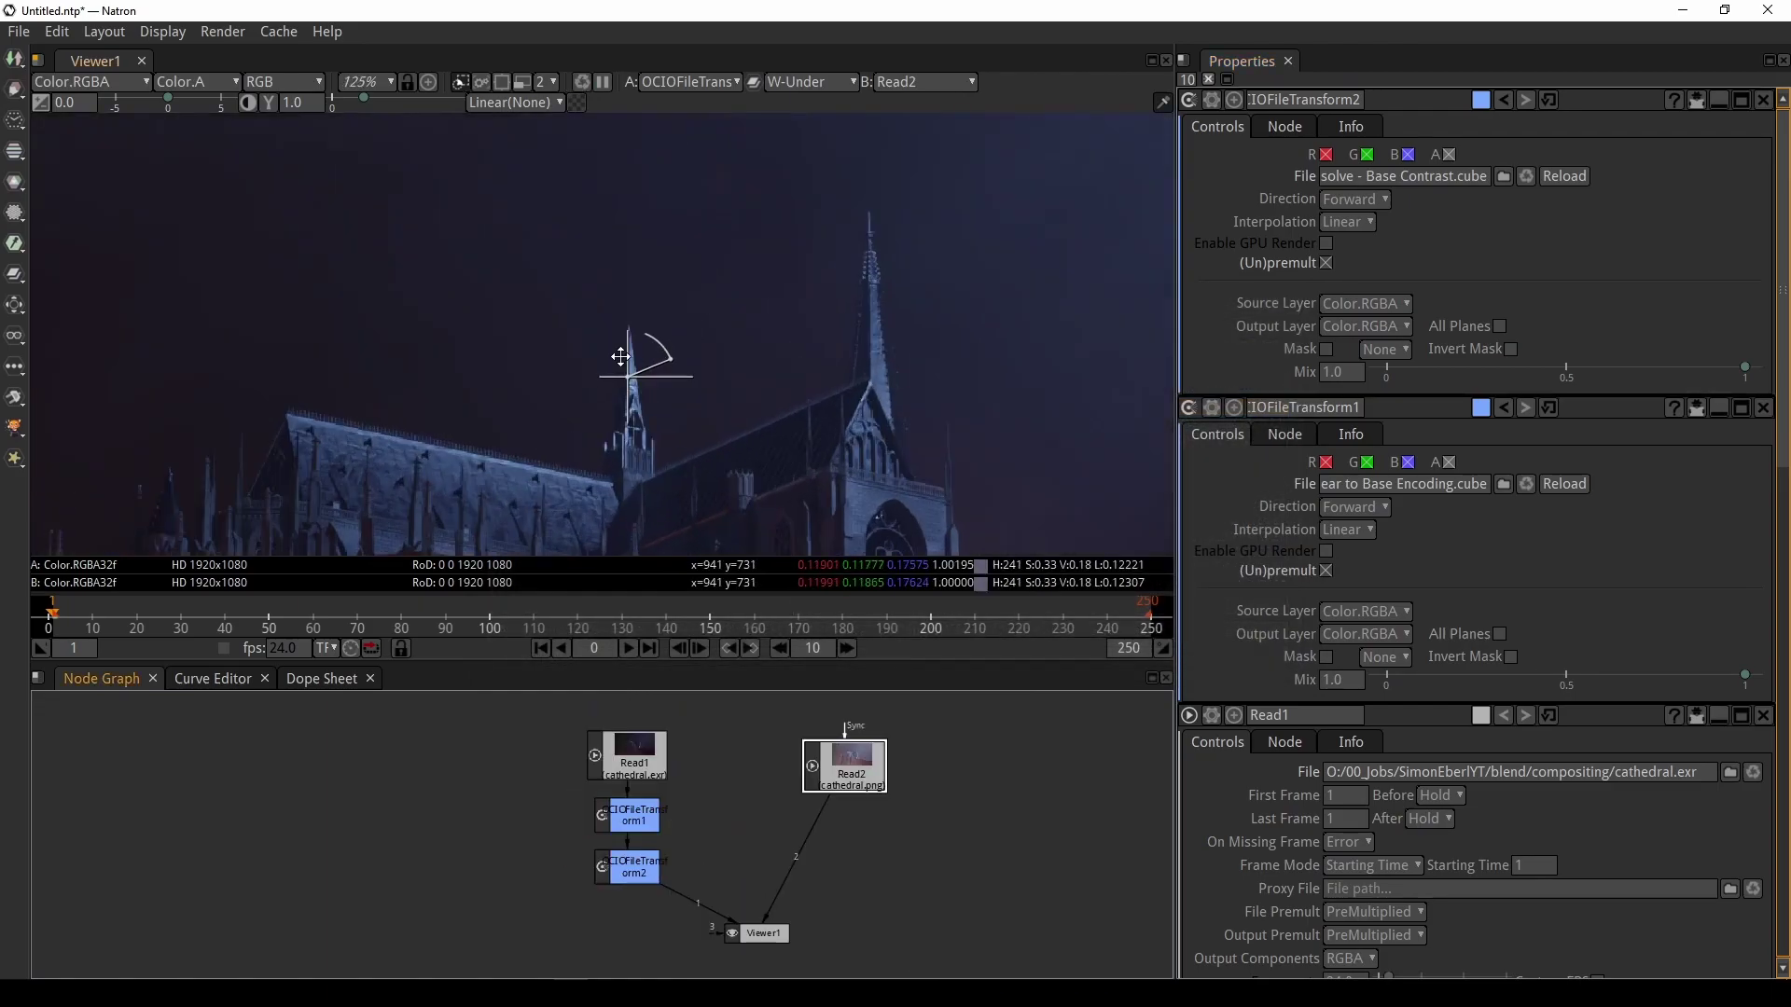
Compare the transformed EXR with the PNG render around the cathedral spires by moving the viewer wipe across the image
{"action": "left_click_drag", "start_coordinate": [628, 376], "coordinate": [931, 356]}
{"action": "scroll", "coordinate": [798, 362], "scroll_direction": "up", "scroll_amount": 5}
{"action": "scroll", "coordinate": [717, 387], "scroll_direction": "up", "scroll_amount": 3}
{"action": "scroll", "coordinate": [717, 388], "scroll_direction": "up", "scroll_amount": 1}
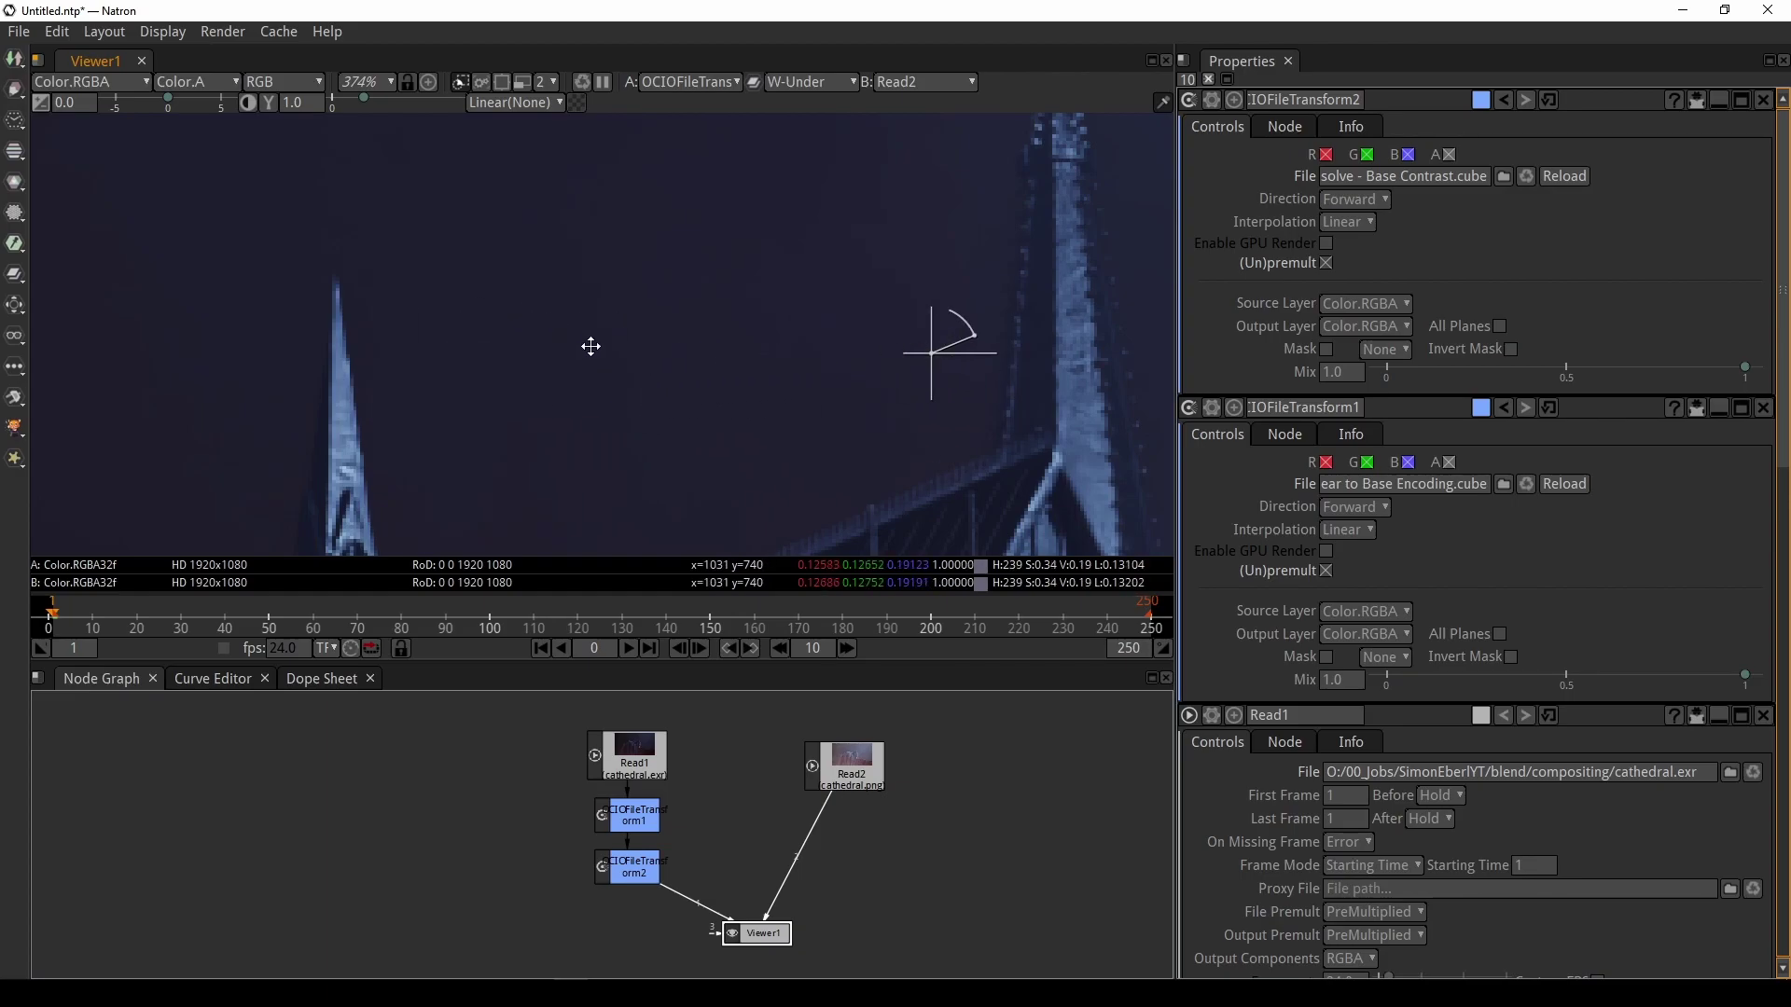
{"action": "scroll", "coordinate": [626, 350], "scroll_direction": "up", "scroll_amount": 2}
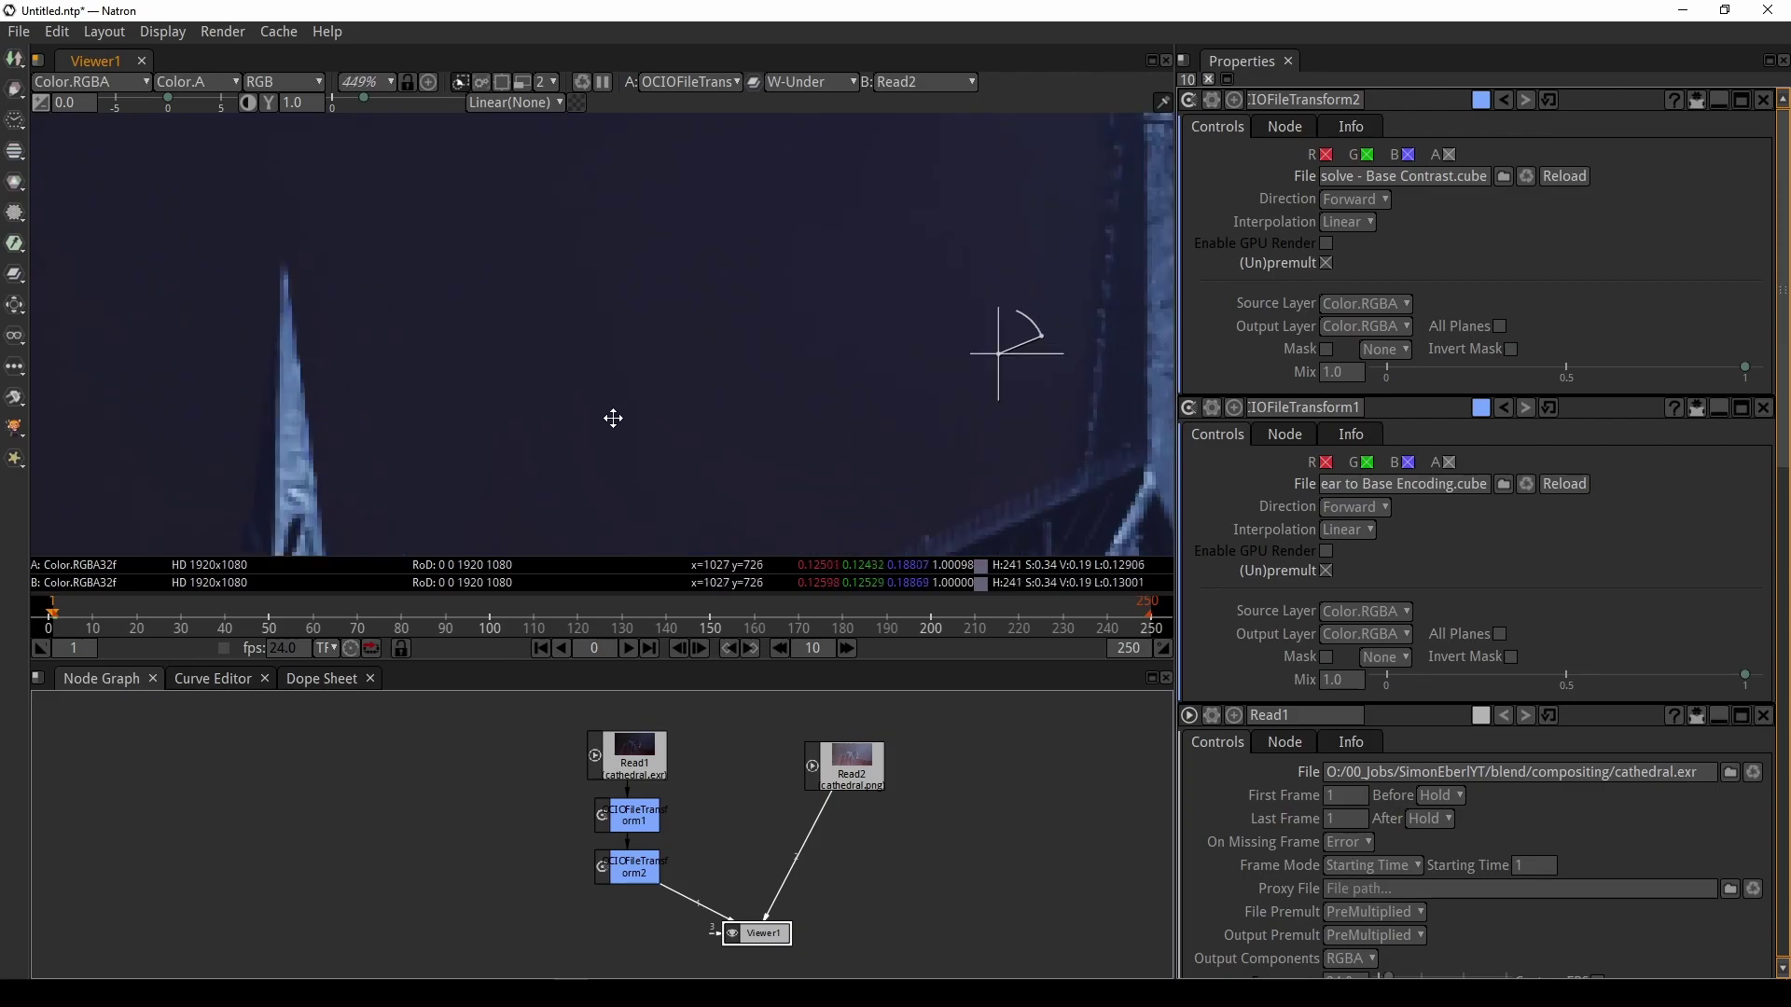
{"action": "left_click_drag", "start_coordinate": [1000, 356], "coordinate": [121, 410]}
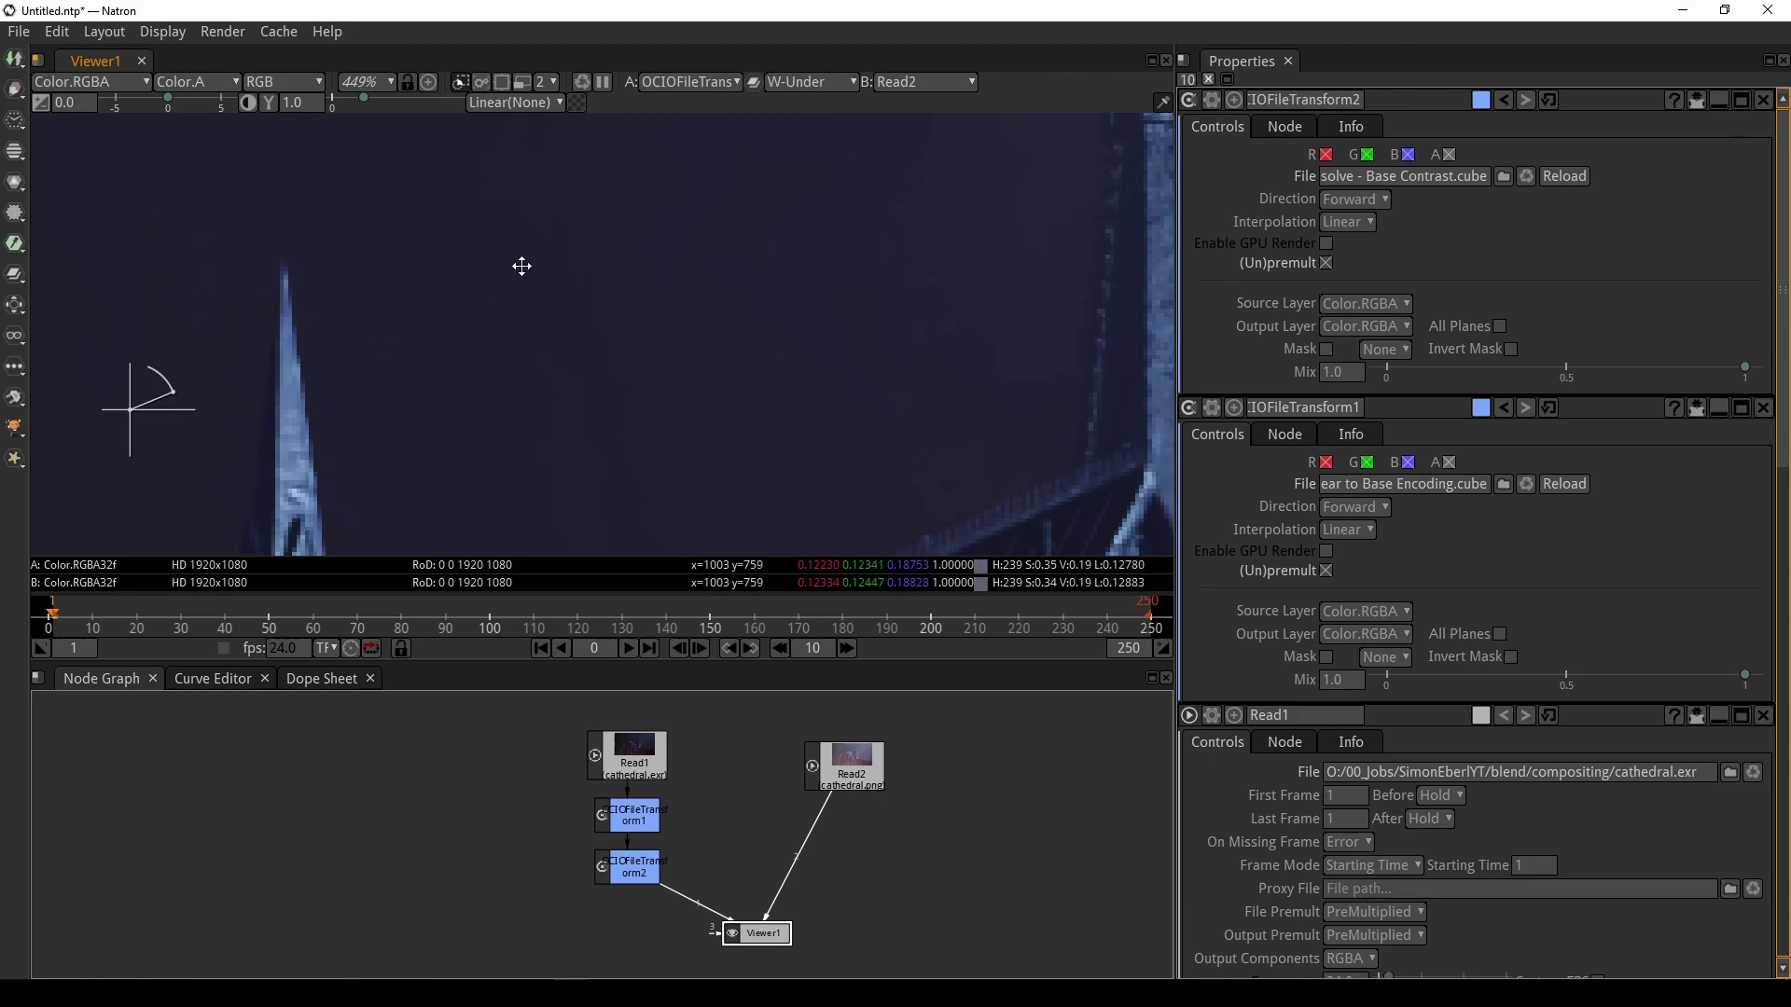
{"action": "scroll", "coordinate": [510, 270], "scroll_direction": "down", "scroll_amount": 10}
{"action": "left_click_drag", "start_coordinate": [500, 280], "coordinate": [610, 360]}
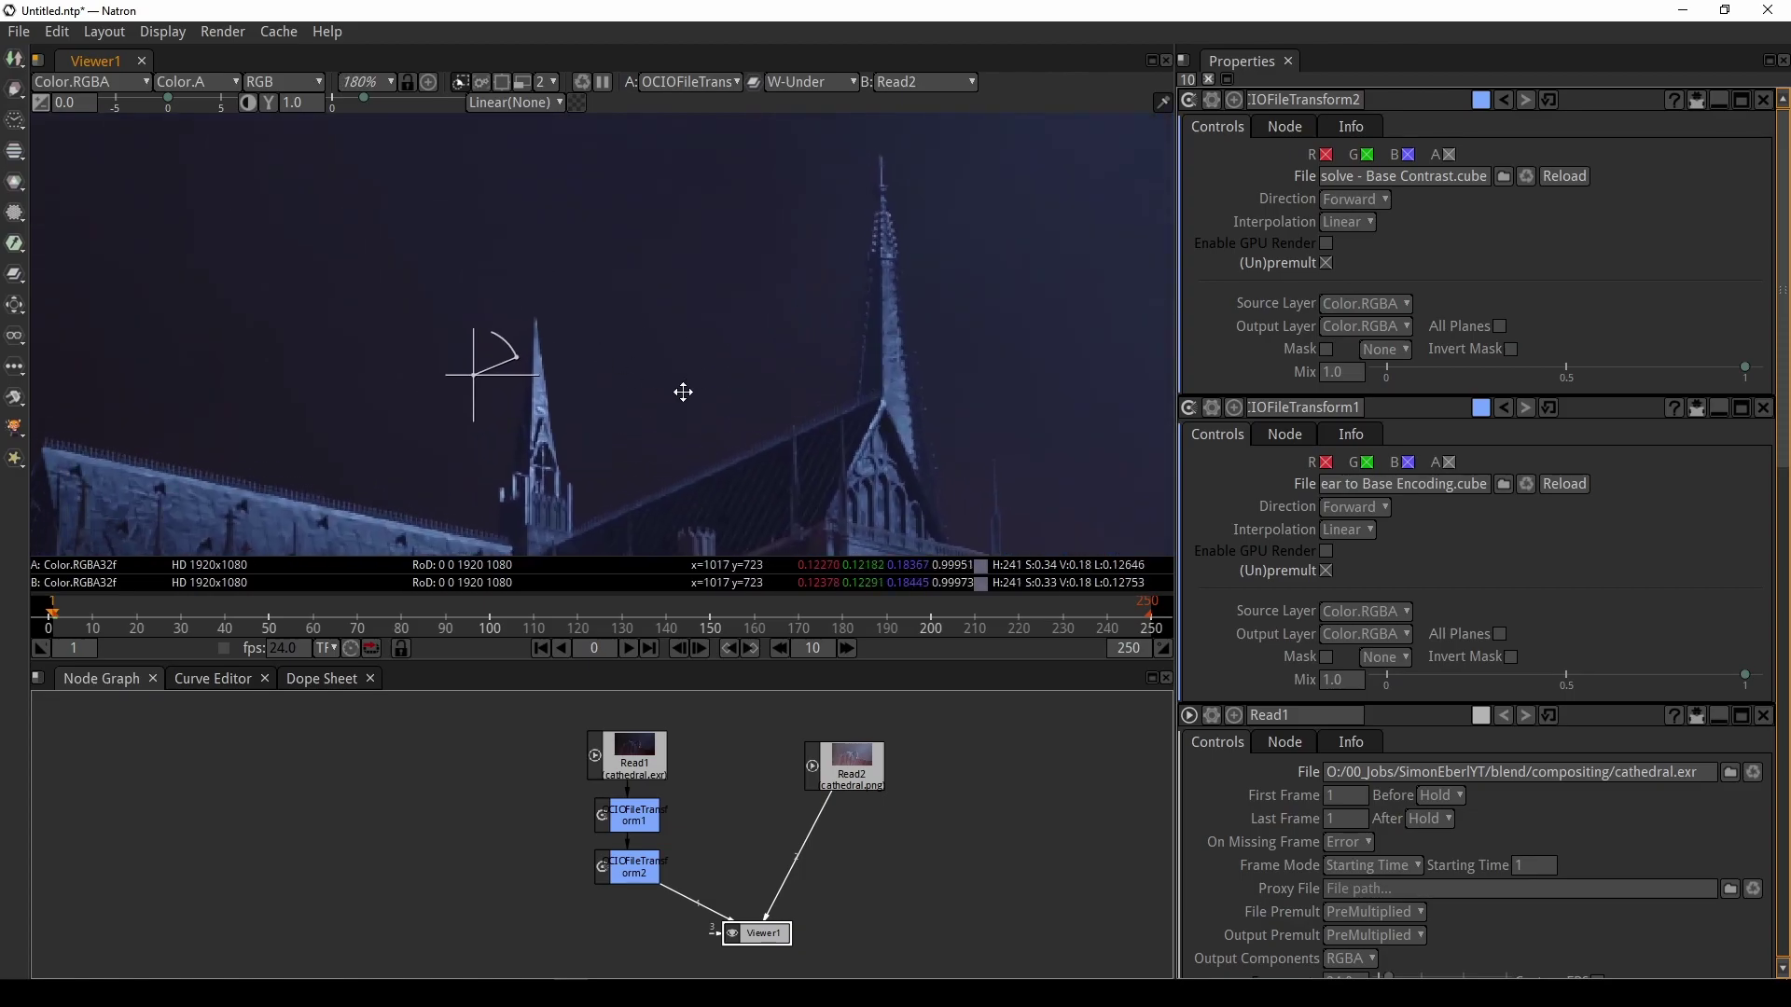
{"action": "scroll", "coordinate": [647, 351], "scroll_direction": "down", "scroll_amount": 3}
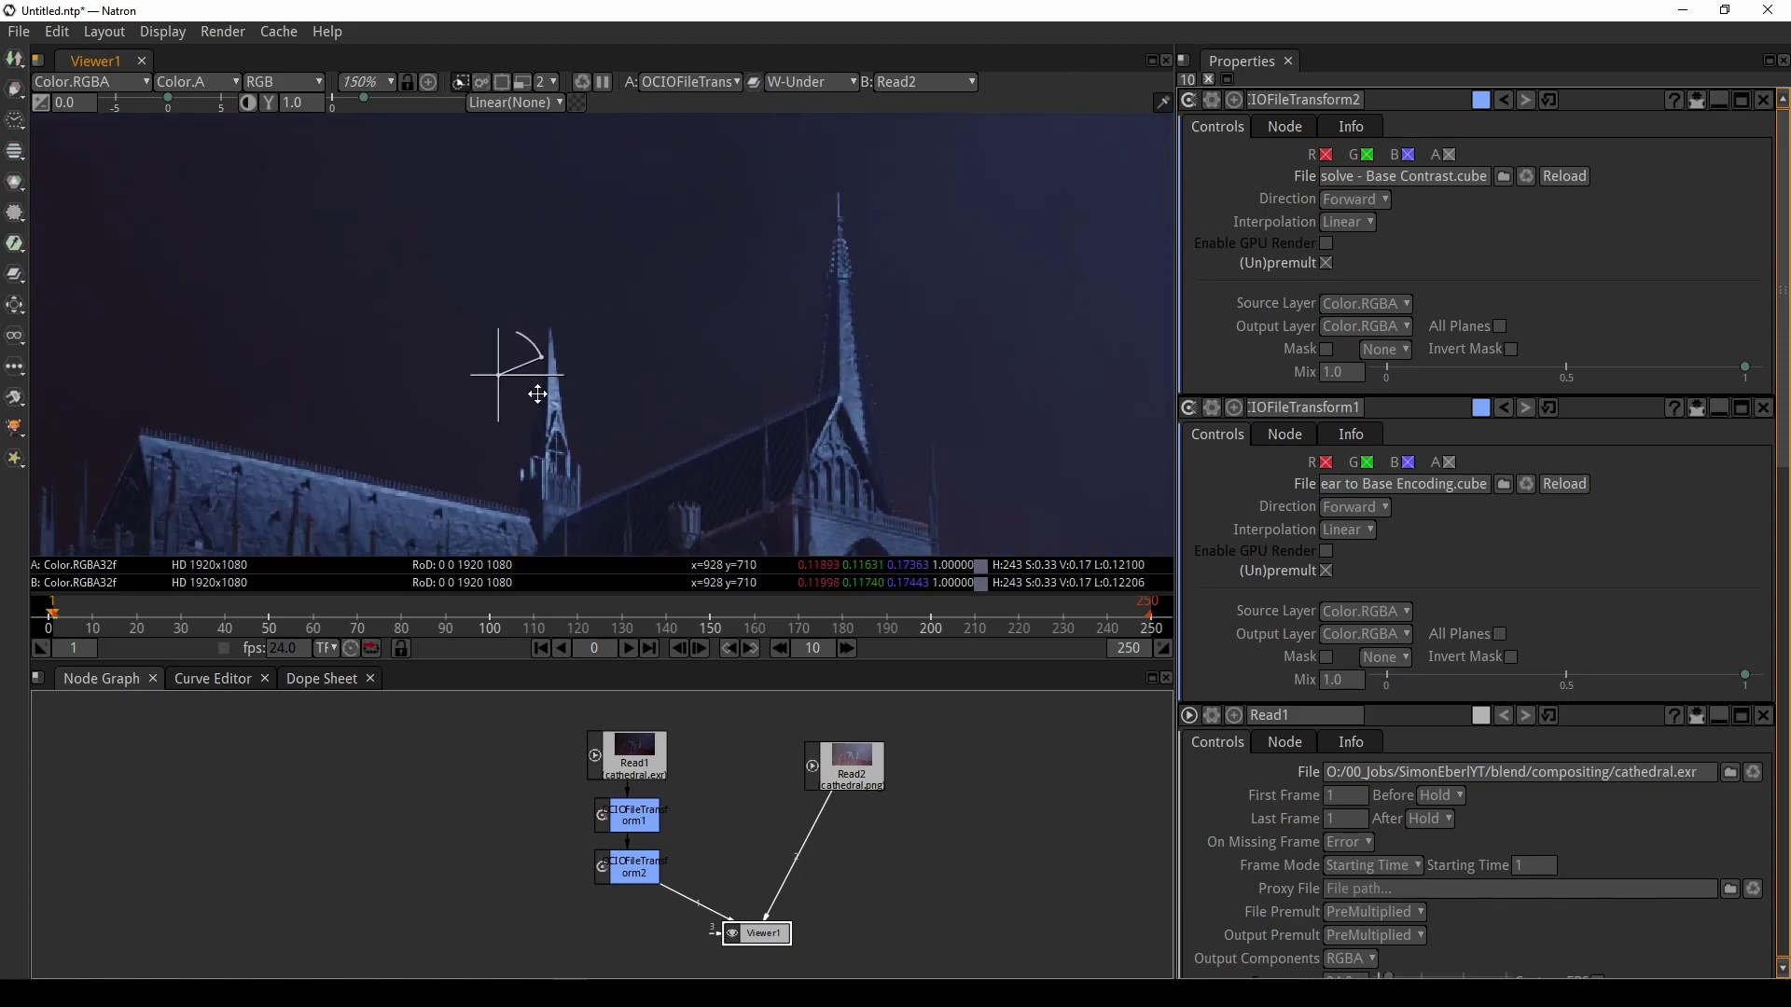
{"action": "scroll", "coordinate": [520, 379], "scroll_direction": "down", "scroll_amount": 7}
{"action": "left_click_drag", "start_coordinate": [518, 304], "coordinate": [666, 294]}
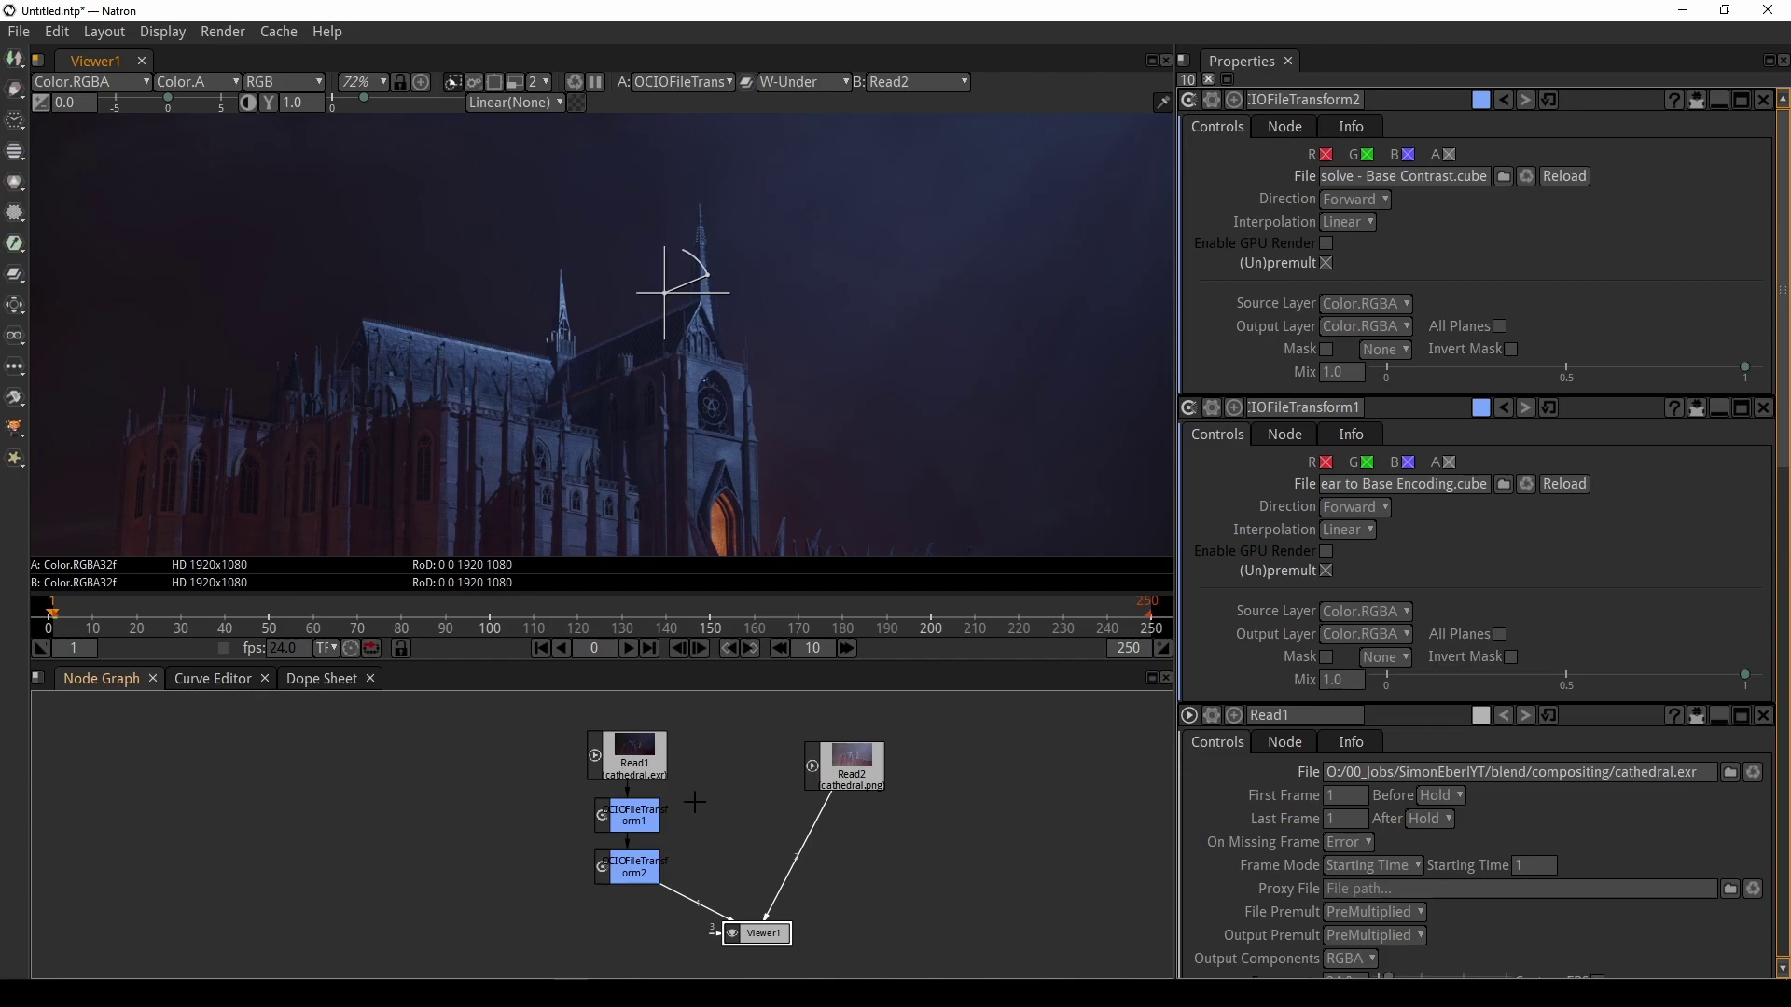
{"action": "scroll", "coordinate": [693, 800], "scroll_direction": "up", "scroll_amount": 3}
{"action": "left_click", "coordinate": [521, 773]}
{"action": "left_click_drag", "start_coordinate": [520, 772], "coordinate": [519, 765]}
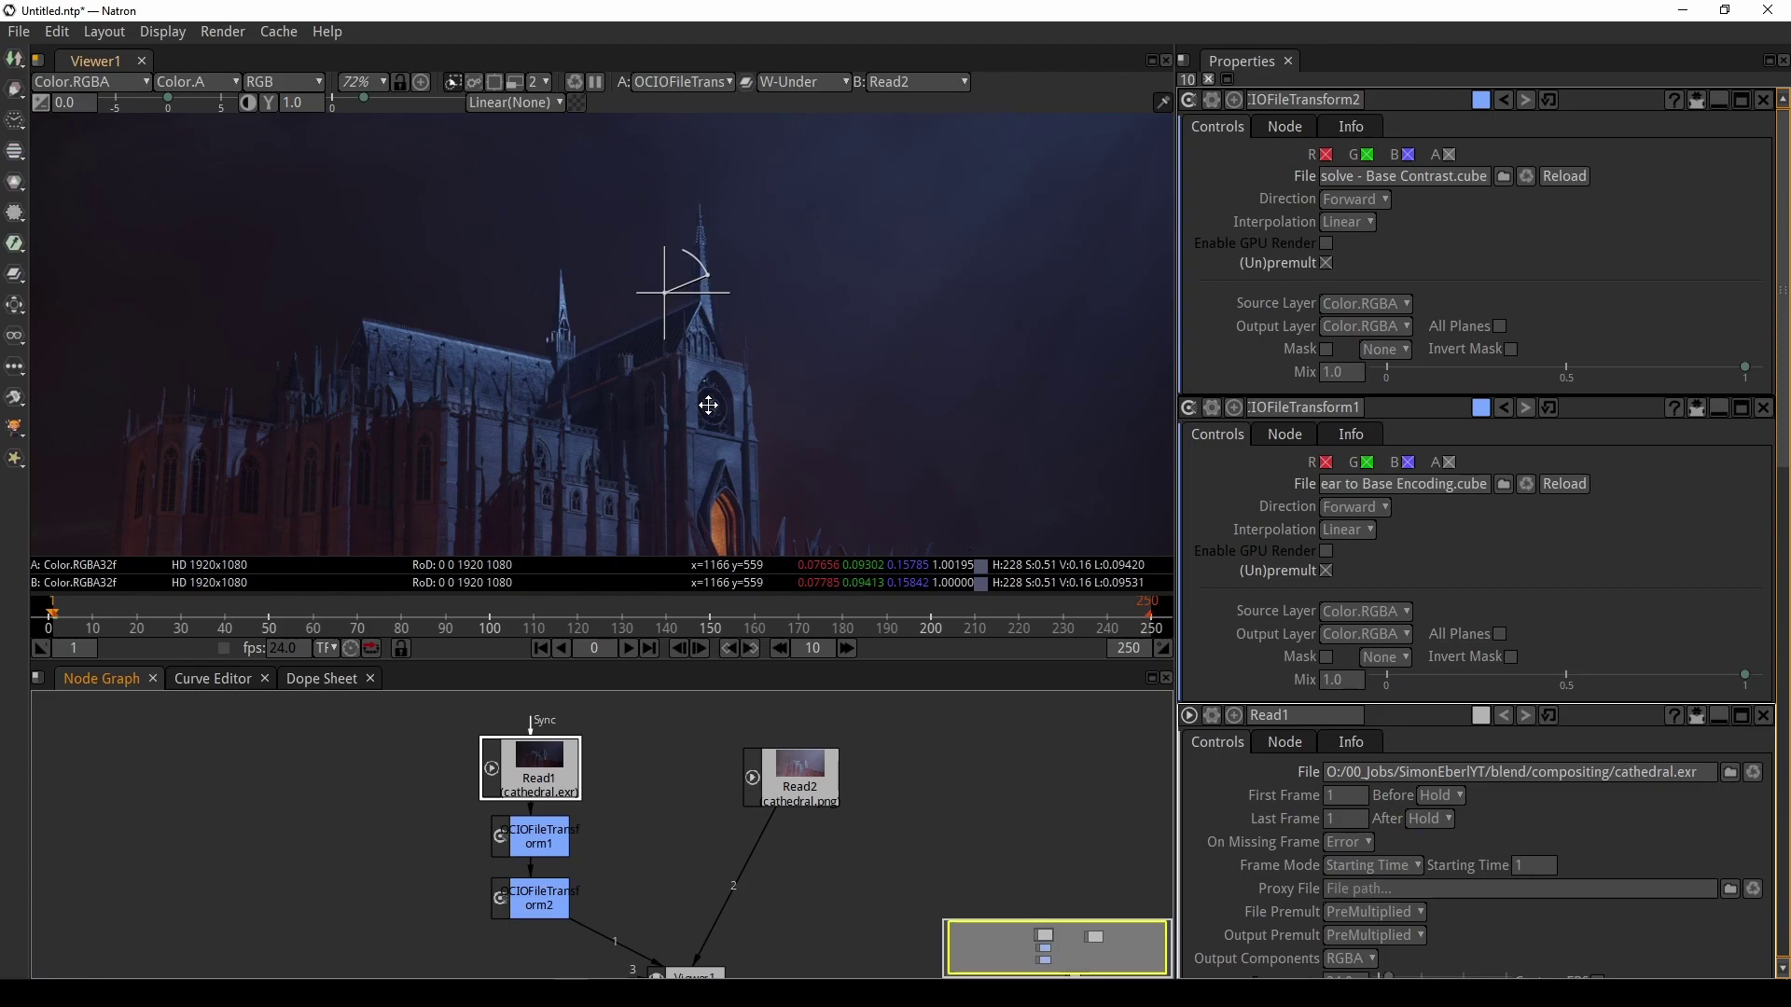
{"action": "scroll", "coordinate": [640, 839], "scroll_direction": "down", "scroll_amount": 3}
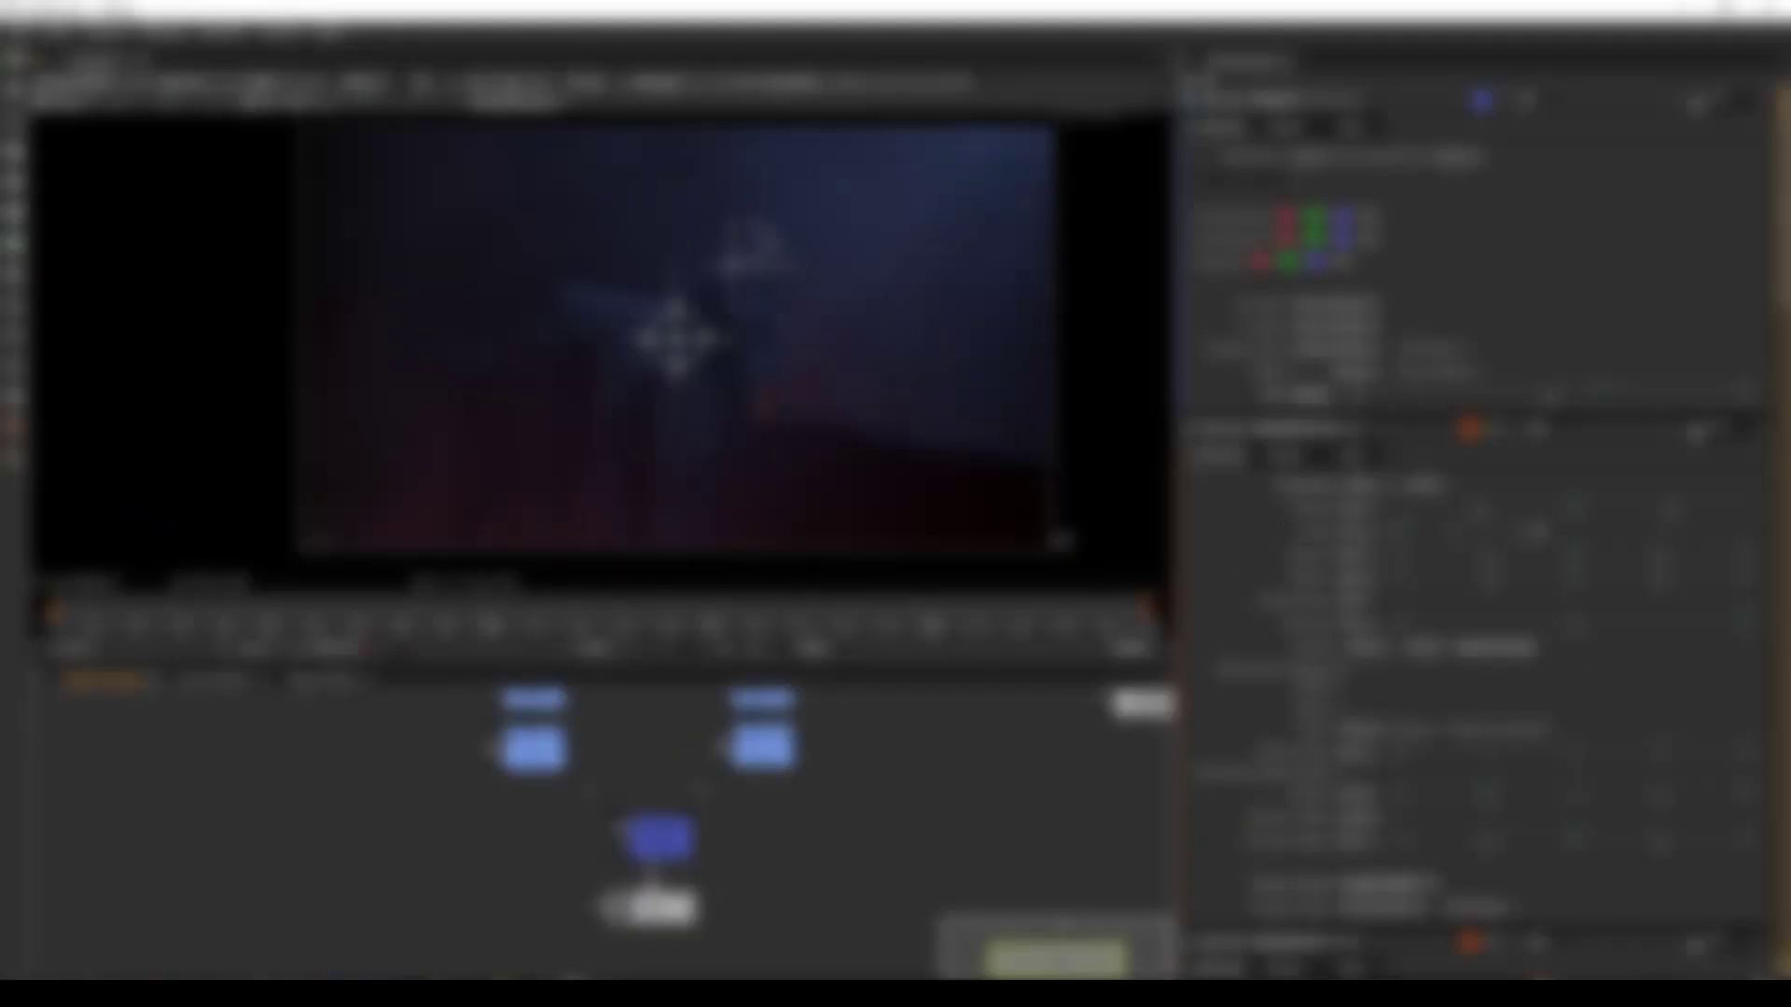